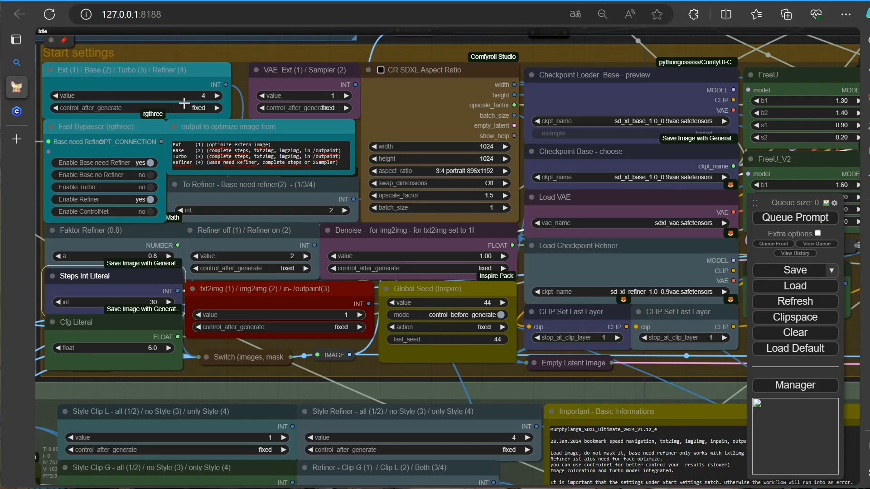
Step: Switch the start settings to Base (2), enable only Base no Refiner in the Fast Bypasser, and set the refiner to off (1)
left_click(59, 96)
left_click(61, 97)
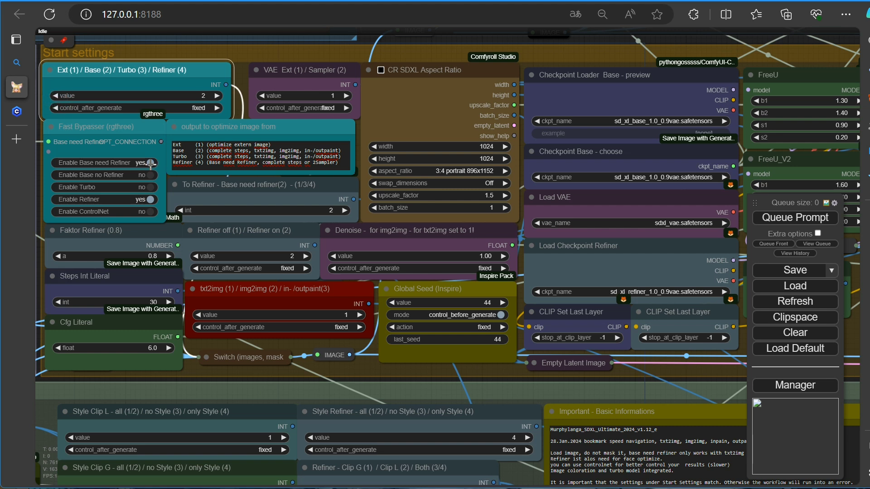
left_click(152, 164)
left_click(151, 176)
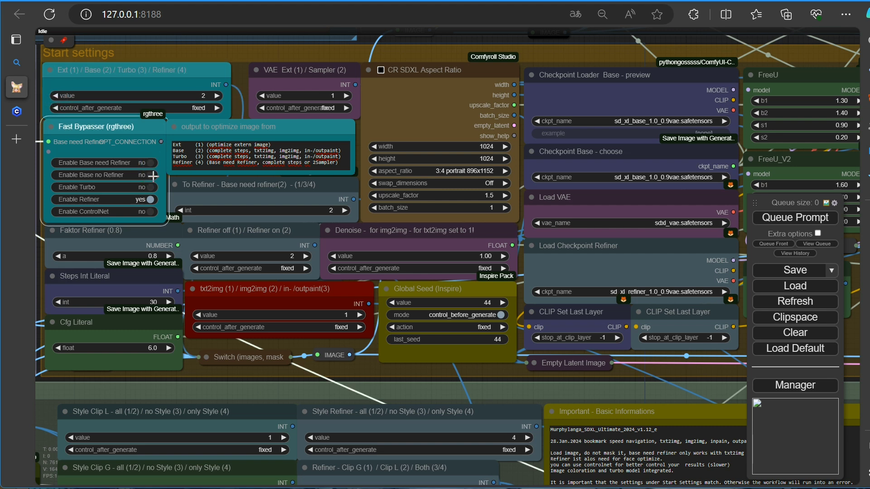
left_click(151, 199)
left_click(197, 257)
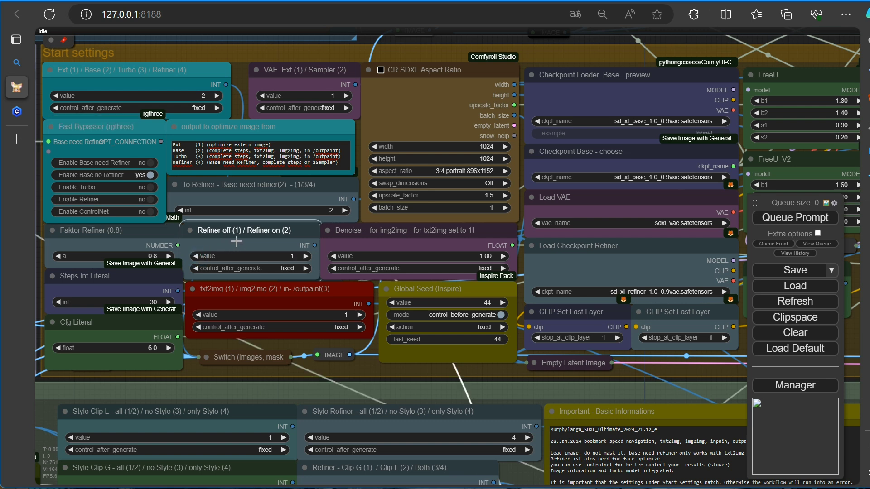
Step: Set the sampling steps in the Steps Int Literal node to 24
left_click(61, 302)
left_click(61, 303)
left_click(61, 303)
left_click(61, 303)
left_click(60, 302)
left_click(60, 303)
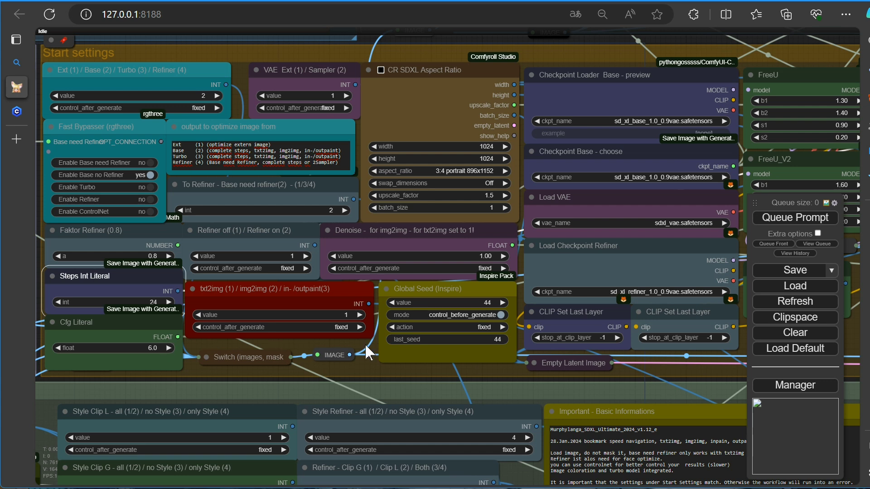
Step: Choose MOHAWK_v20.safetensors as the checkpoint in both the Base preview loader and the Checkpoint Base - choose node
left_click_drag(496, 363, 493, 363)
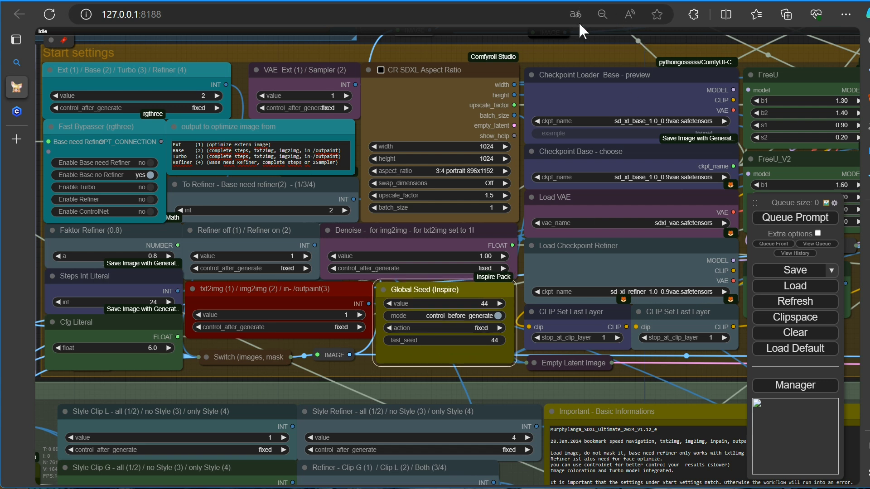
left_click_drag(578, 56, 223, 43)
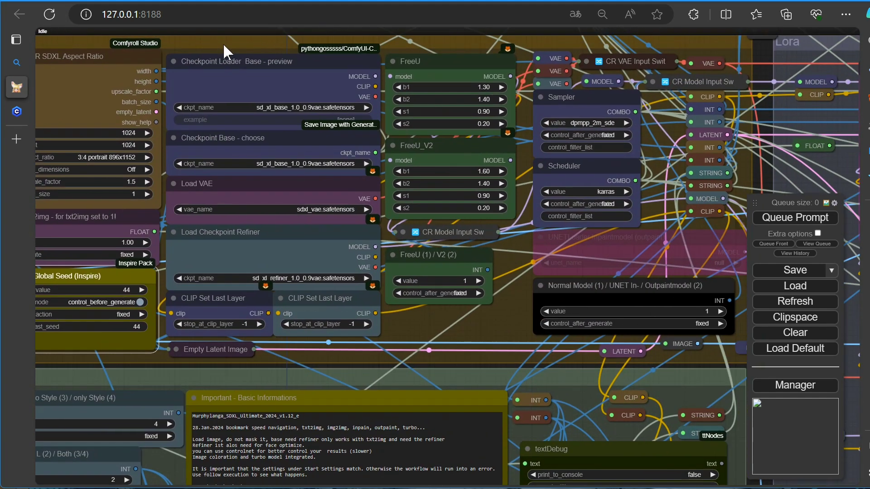
scroll(275, 101, "up", 5)
left_click(275, 105)
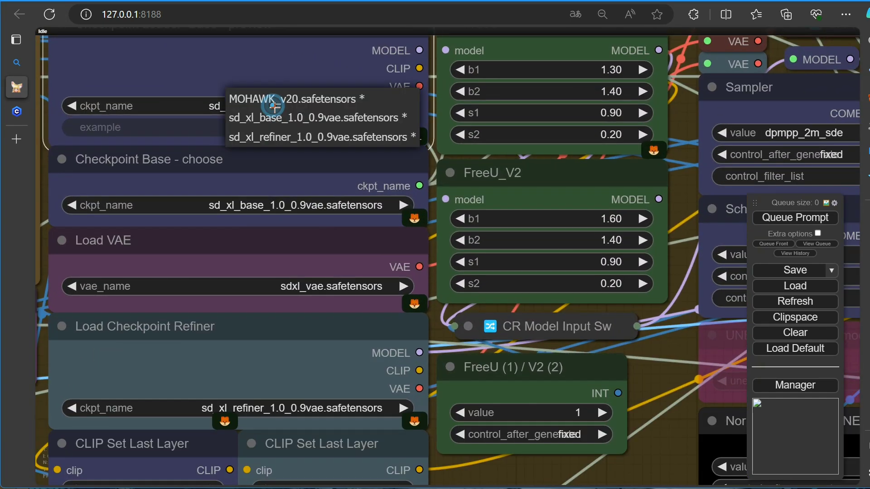
left_click(289, 100)
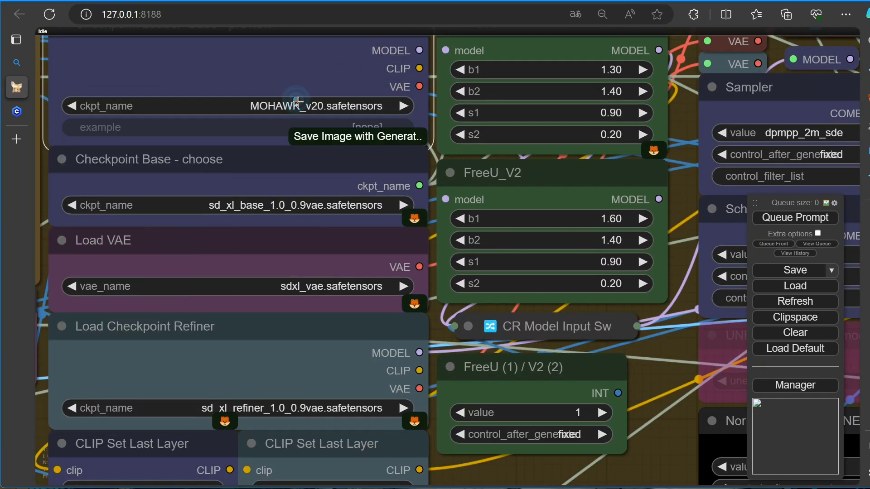
left_click(297, 209)
left_click(294, 198)
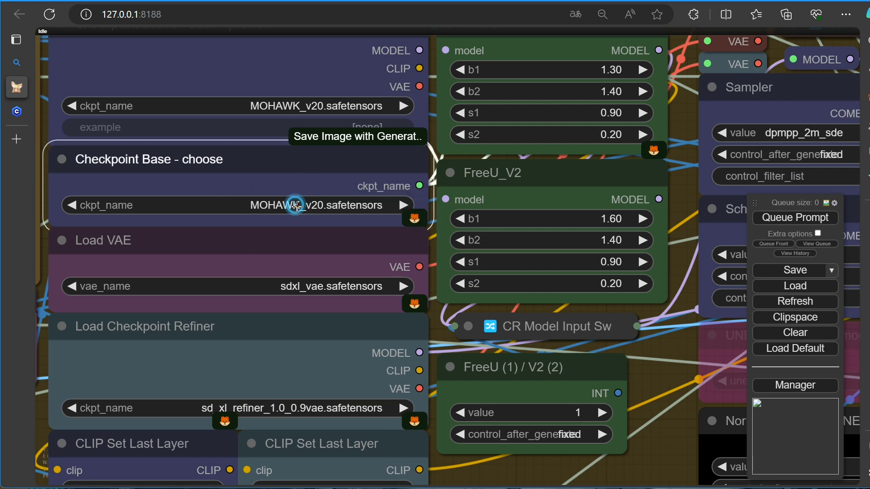
Step: Set the Sampler node to euler and the Scheduler node to normal
scroll(355, 327, "down", 3)
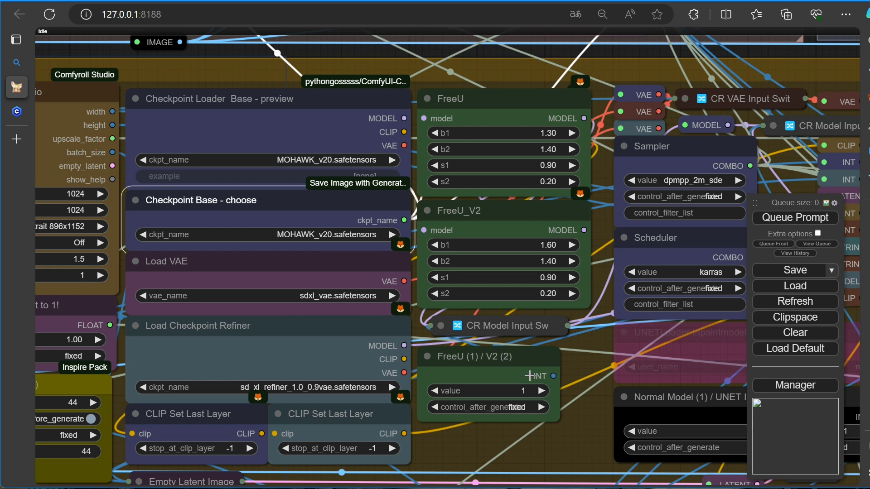
left_click_drag(588, 398, 399, 399)
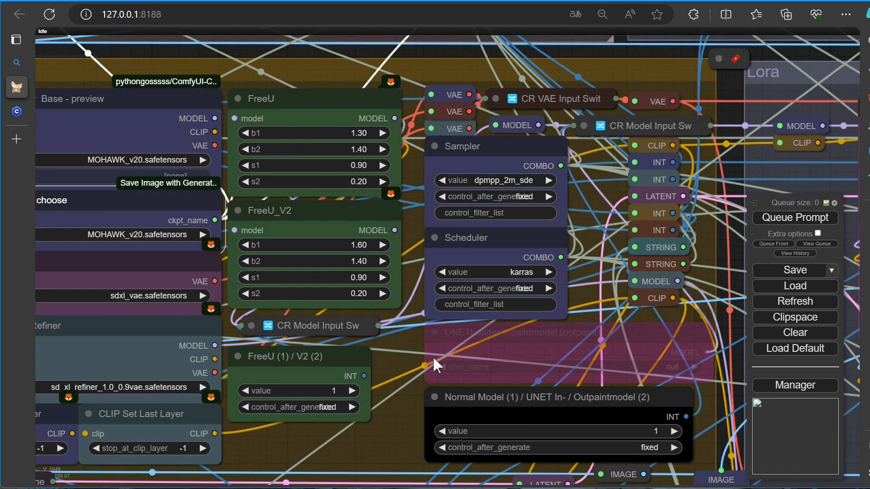
left_click(489, 182)
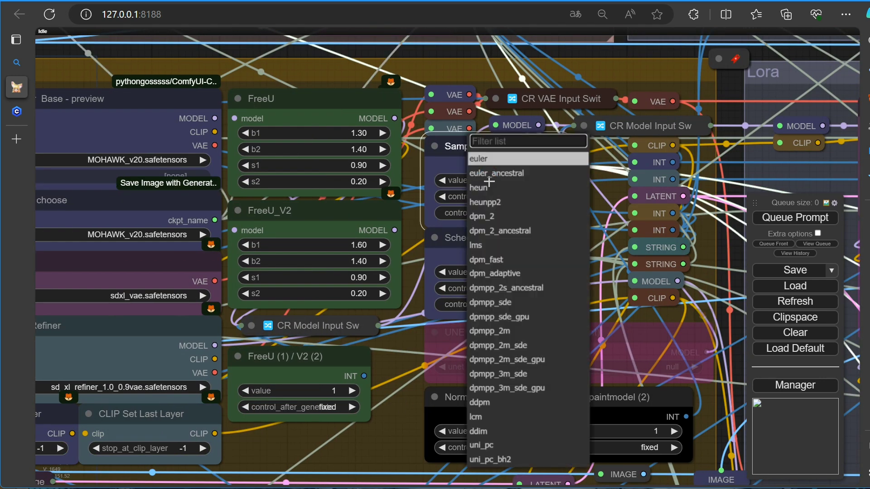
left_click(481, 159)
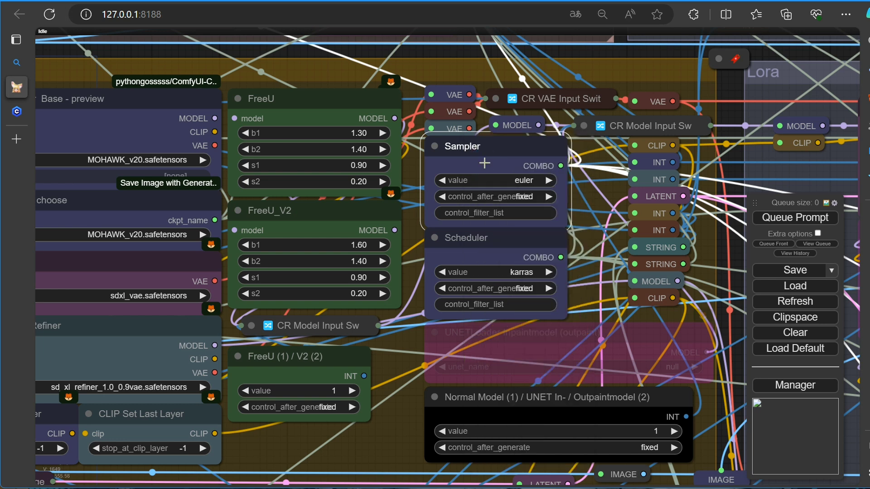
left_click(513, 272)
left_click(518, 267)
Step: Examine the image loading group and the positive and negative style prompts in the Prompt + Styler group
scroll(430, 301, "down", 5)
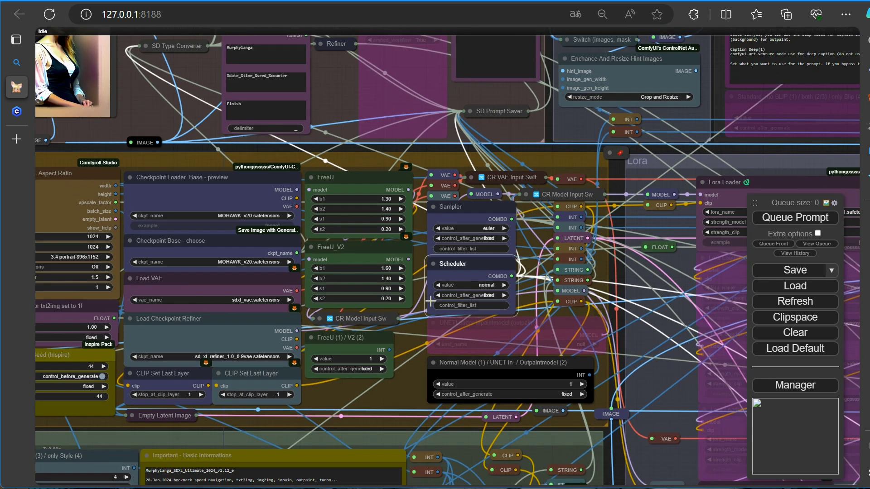
scroll(430, 301, "down", 2)
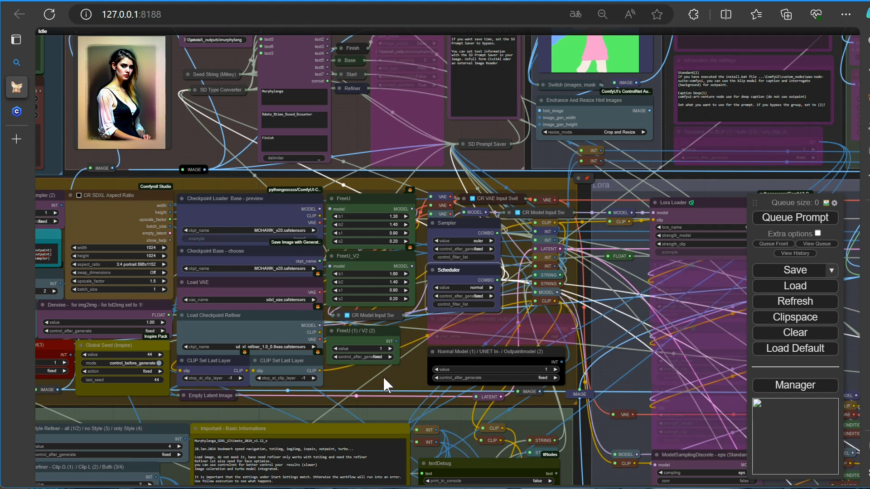
key("u")
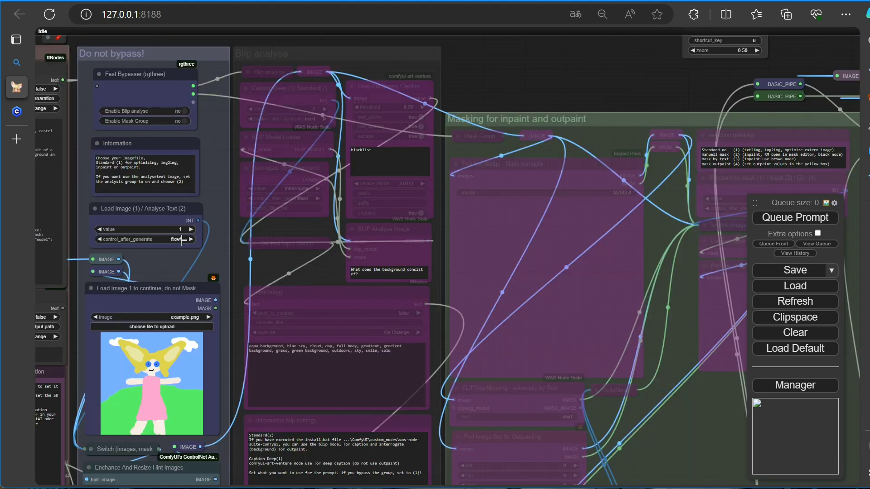
key("3")
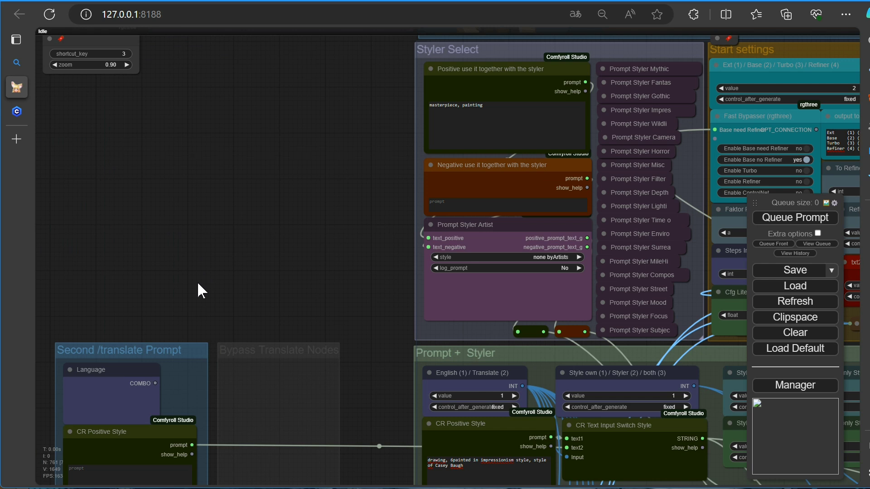
left_click_drag(285, 274, 50, 58)
scroll(148, 268, "up", 2)
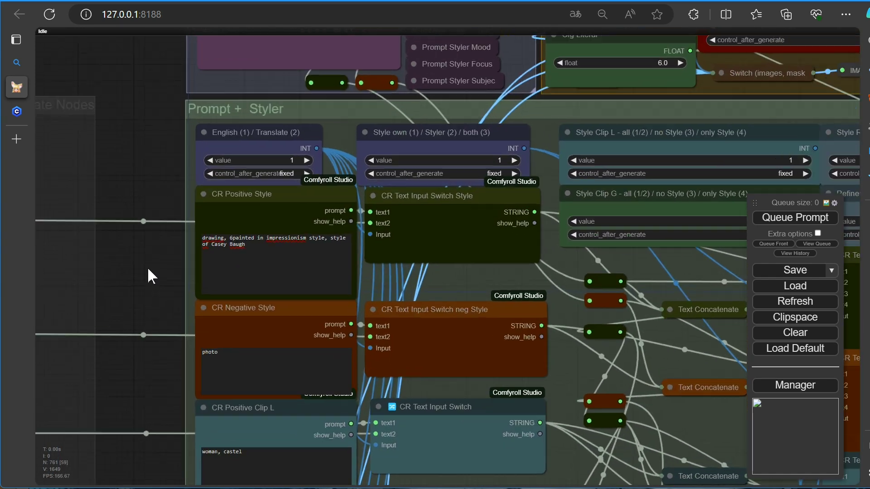
scroll(147, 267, "up", 7)
double_click(298, 211)
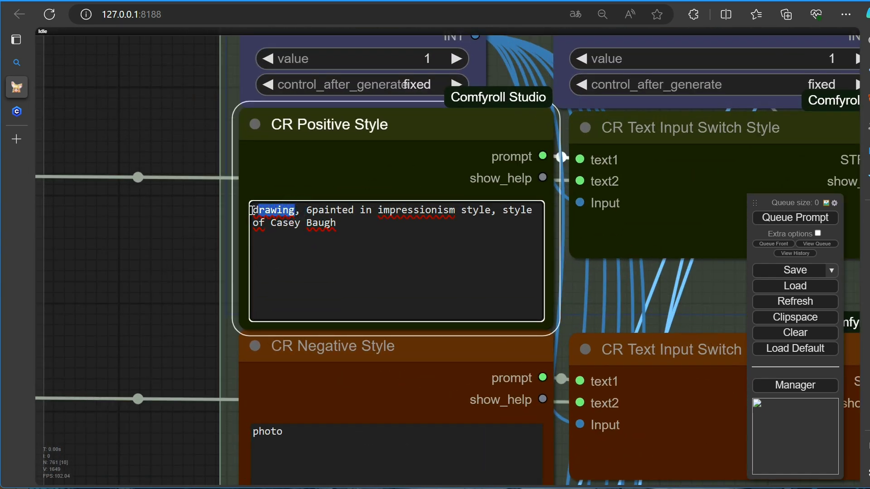
scroll(165, 293, "down", 3)
left_click(161, 292)
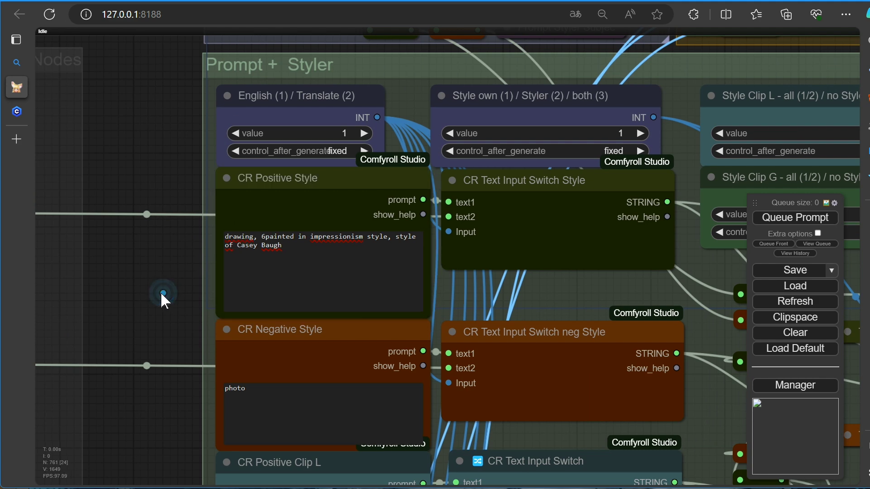
Step: Examine the Clip G and strong prompts, the conditioning switches, and the instruction notes of the Prompt + Styler group
scroll(81, 319, "down", 5)
left_click_drag(90, 382, 68, 158)
scroll(90, 297, "up", 10)
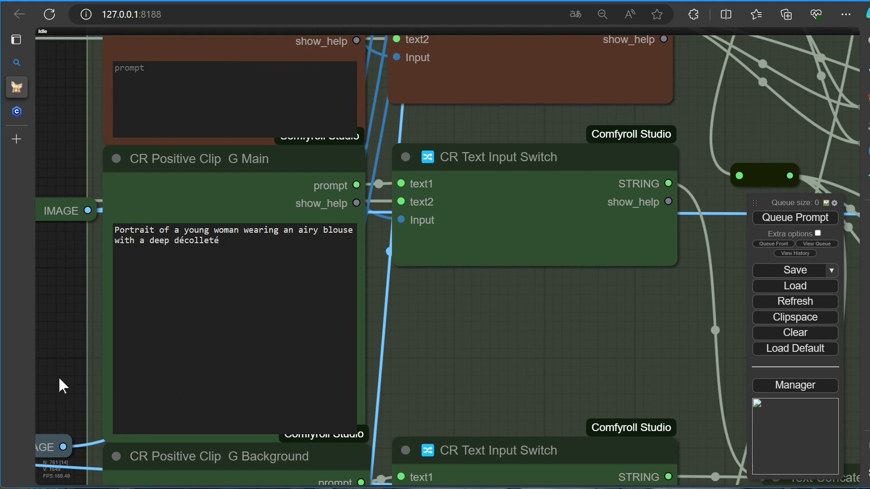
scroll(59, 379, "down", 10)
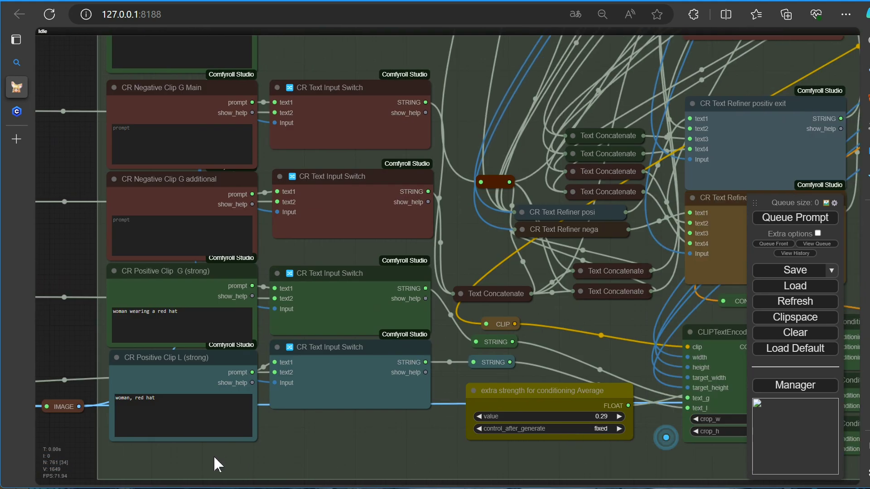
left_click_drag(665, 438, 173, 421)
mouse_move(224, 391)
left_mouse_down()
mouse_move(200, 388)
mouse_move(225, 391)
left_mouse_up()
left_click_drag(404, 433, 10, 411)
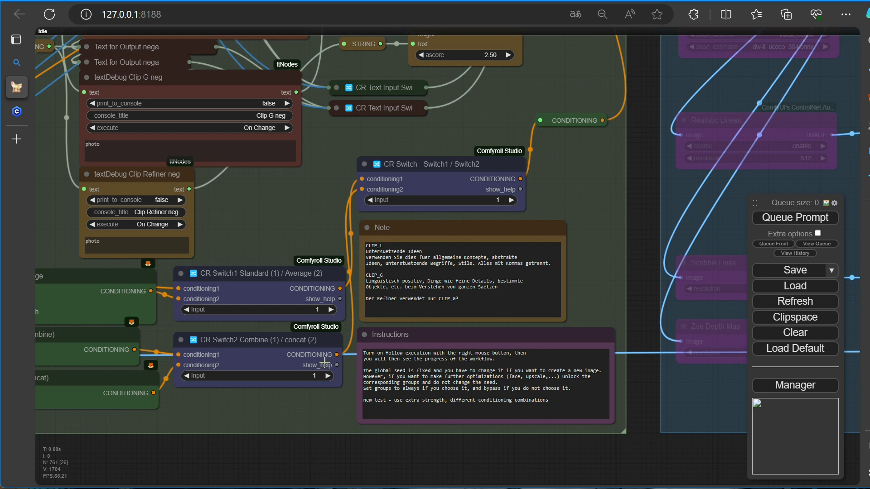
left_click_drag(605, 145, 549, 389)
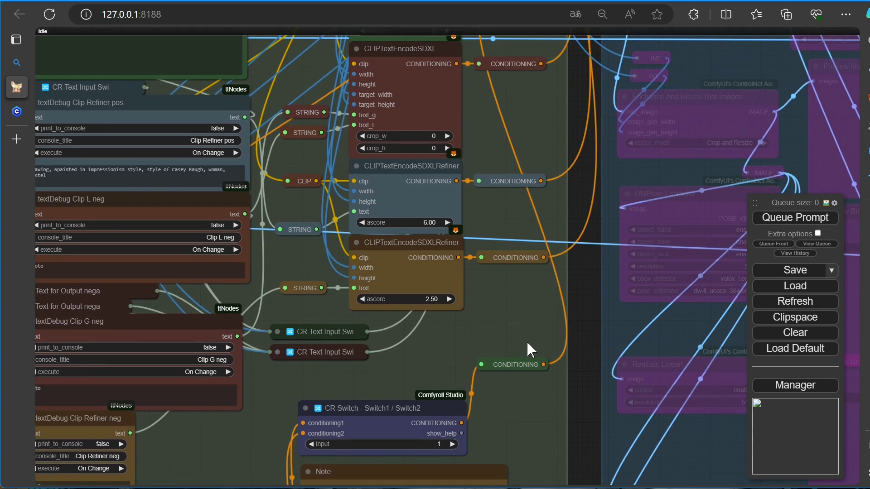
Step: Select Concept Art v1.safetensors as the LoRA in the first Lora Loader of the Lora group
left_click_drag(526, 341, 531, 110)
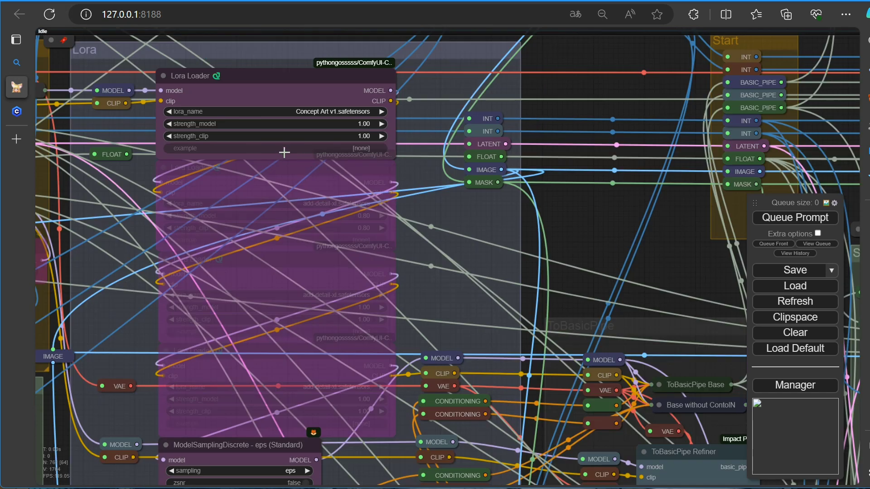
left_click(310, 117)
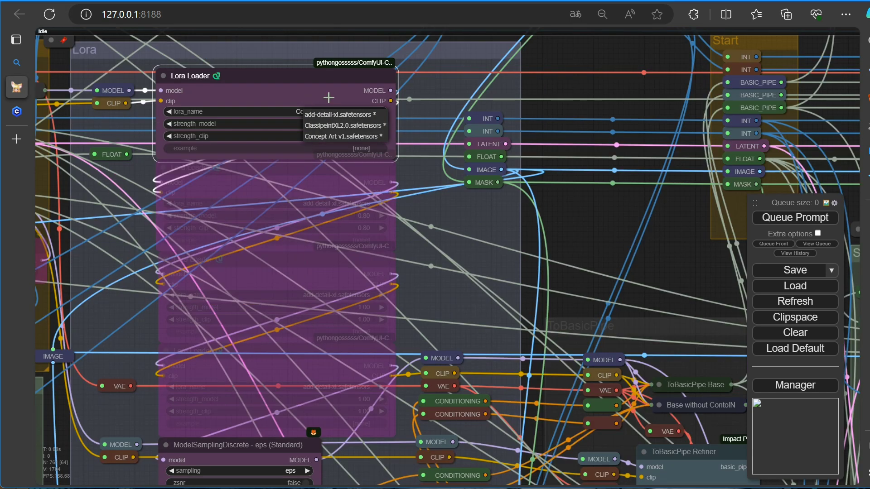
left_click(327, 137)
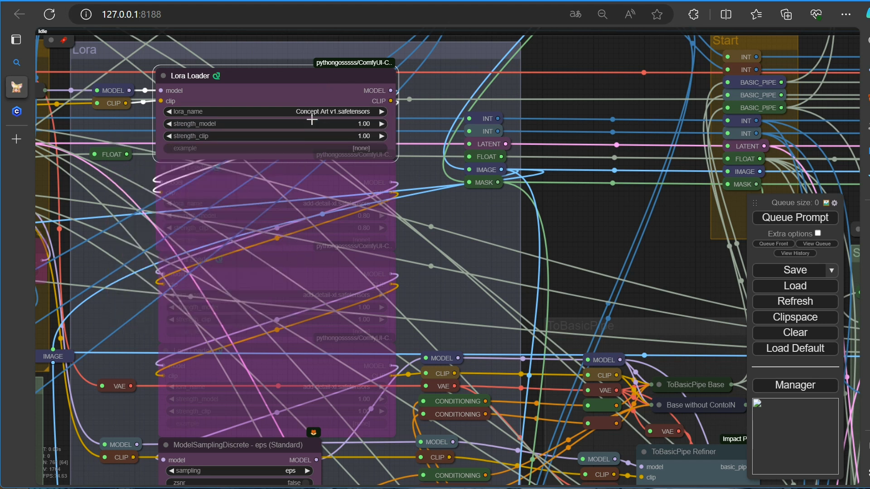
Step: View the Lora Loader's model info, check the LoRA's trigger words on its Civitai page, and return to close the info
right_click(307, 112)
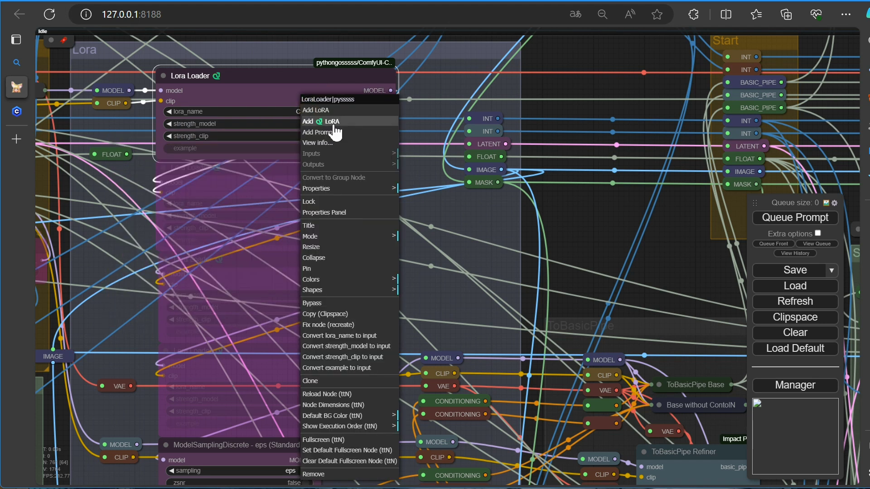
left_click(319, 143)
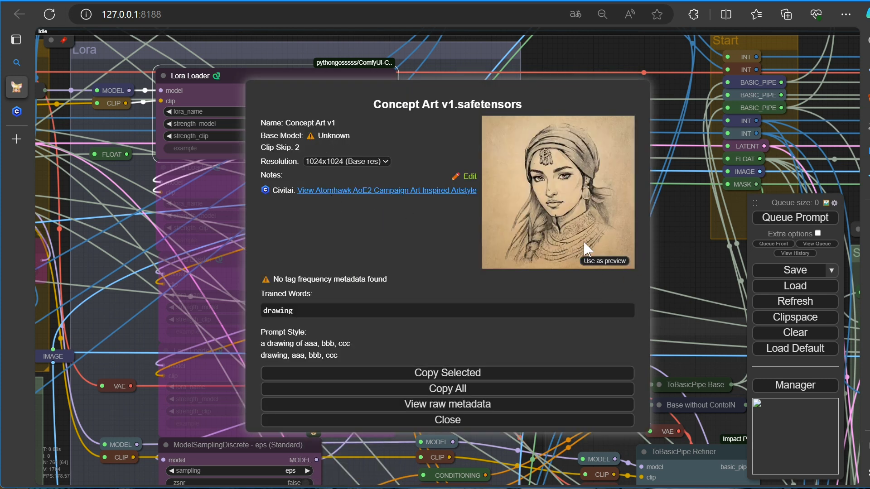
left_click(319, 190)
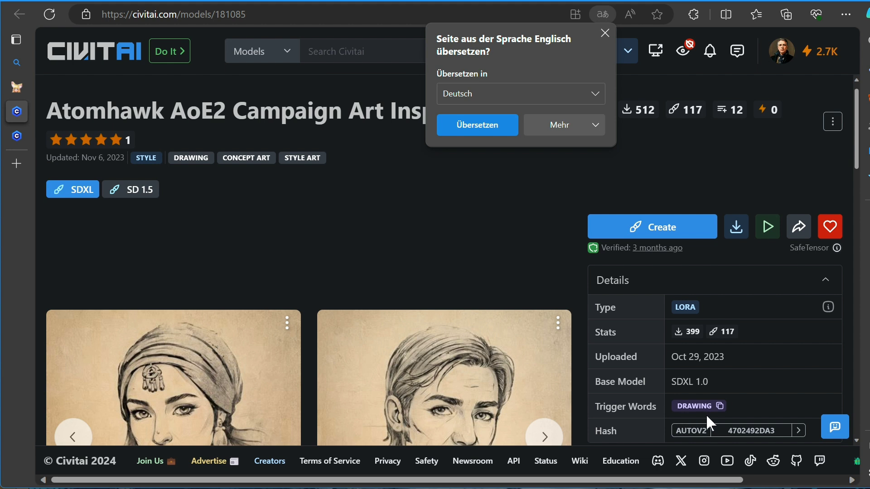
left_click(17, 87)
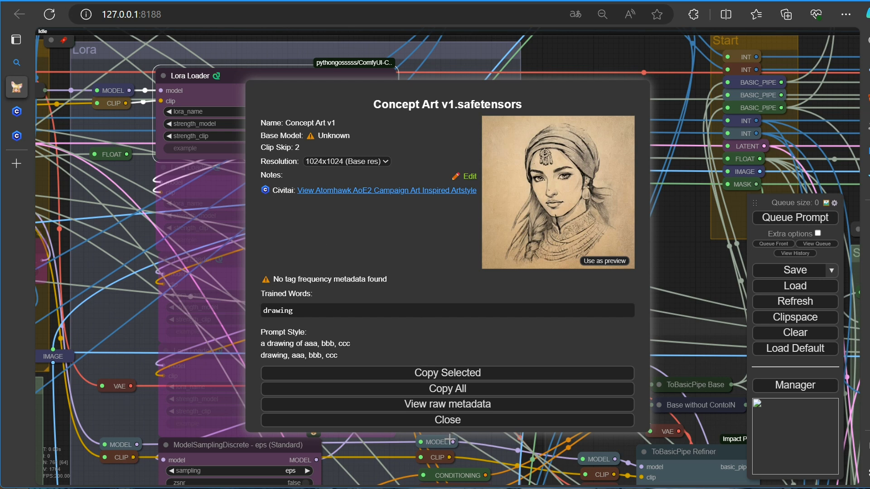
left_click(458, 420)
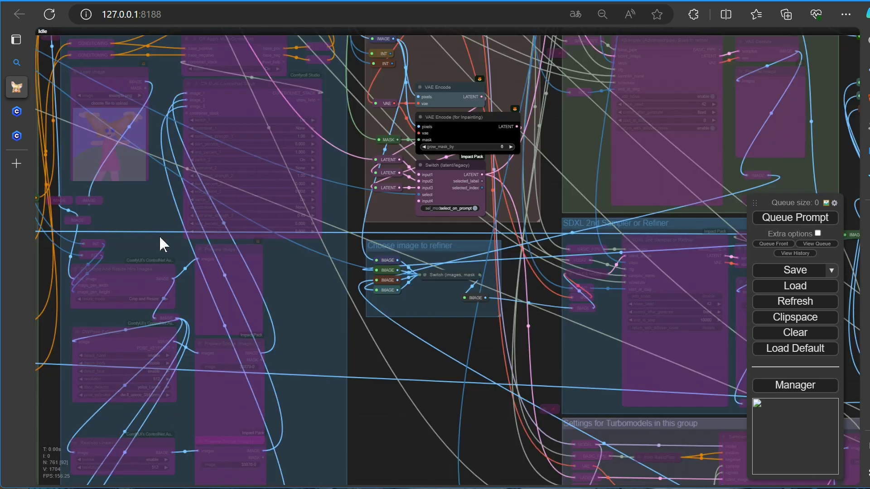
Step: Go to the noodle setting area and examine its image routing, Fast Bypasser, Fast Muter and navigation shortcut list
left_click_drag(404, 448, 370, 442)
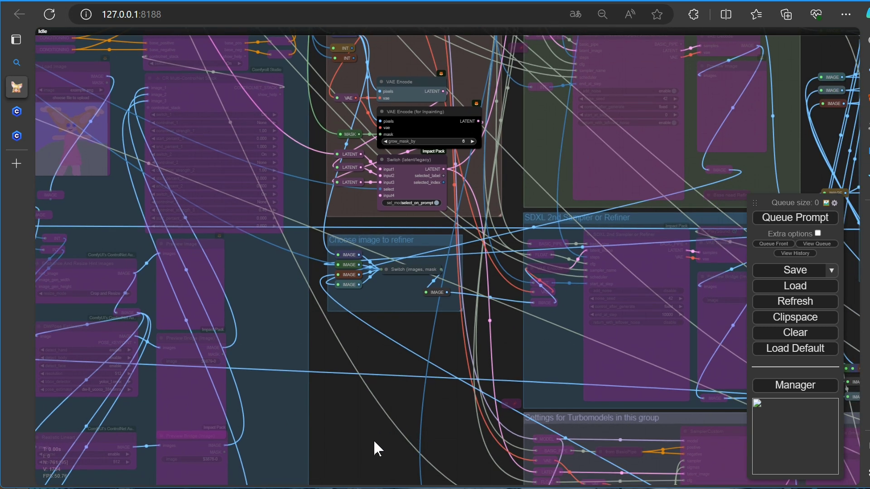
key("7")
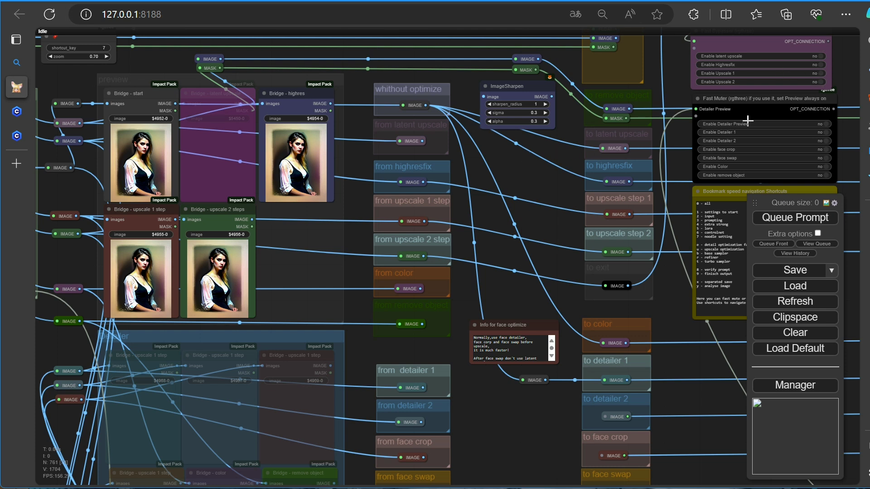
scroll(571, 183, "up", 2)
scroll(571, 183, "right", 2)
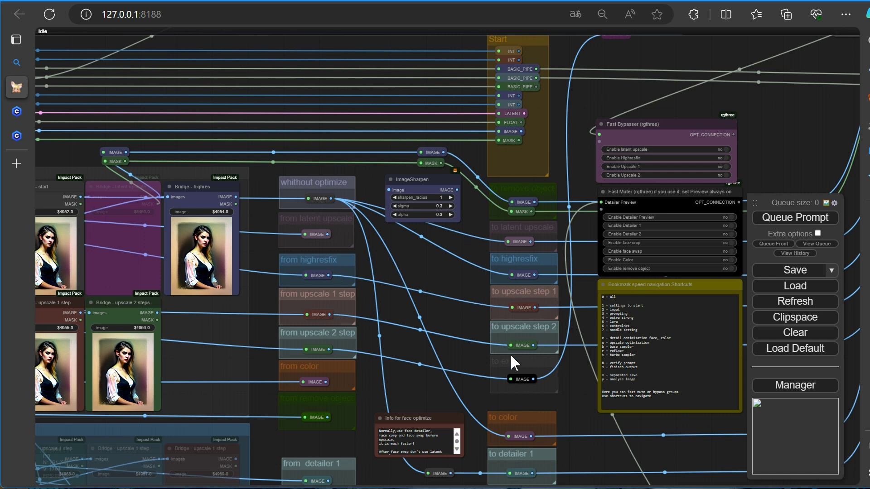
Step: Queue the prompt with the current noodle settings and view the generated image in the Finish Output Settings group
scroll(385, 283, "down", 5)
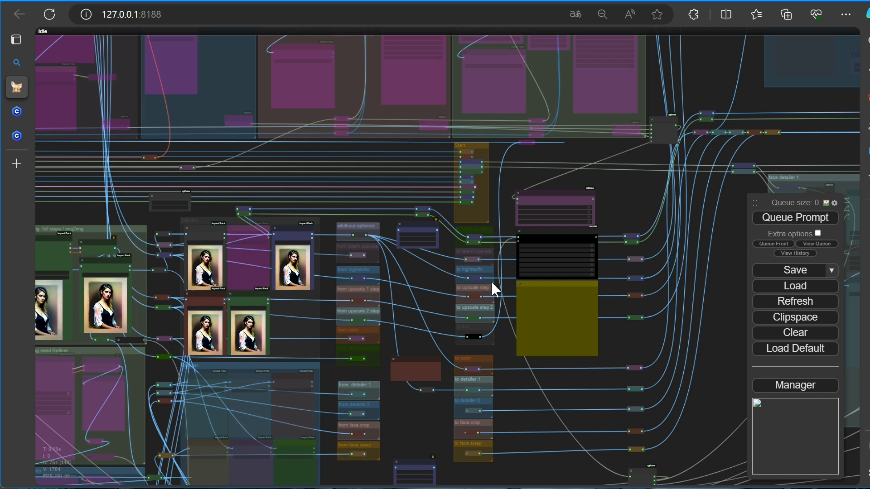
scroll(615, 368, "up", 5)
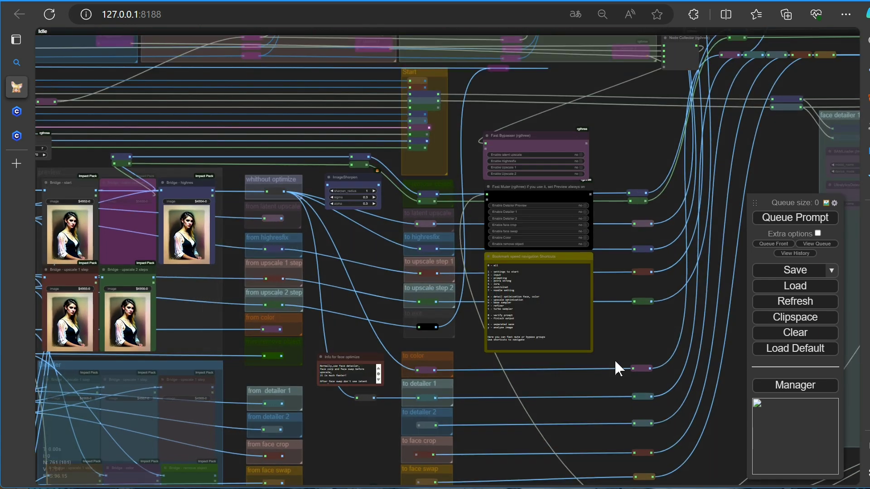
scroll(619, 344, "up", 4)
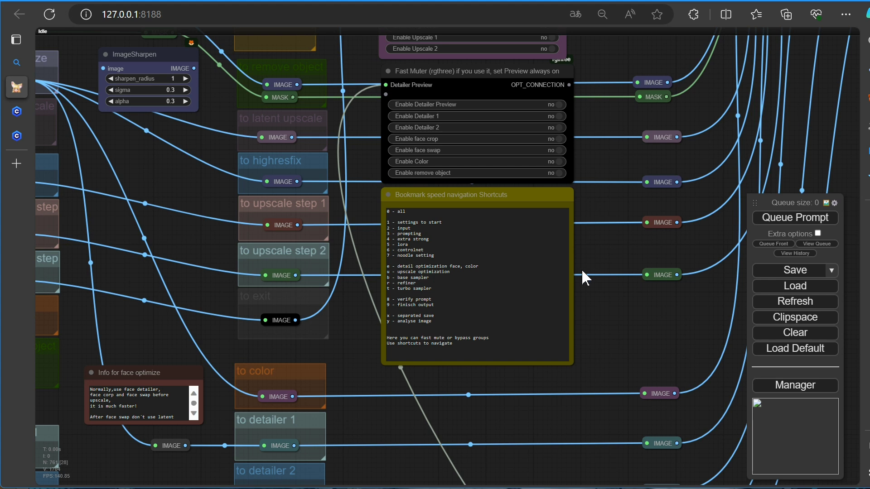
scroll(589, 282, "down", 1)
scroll(589, 282, "down", 5)
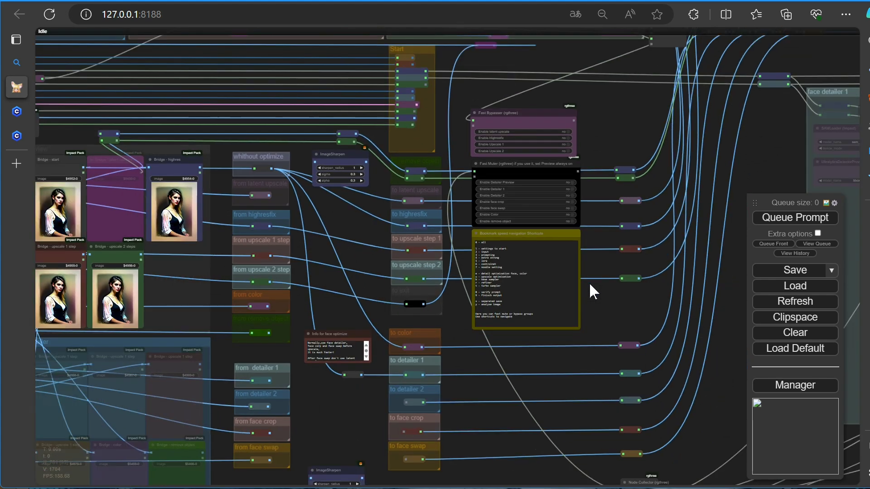
scroll(589, 286, "down", 3)
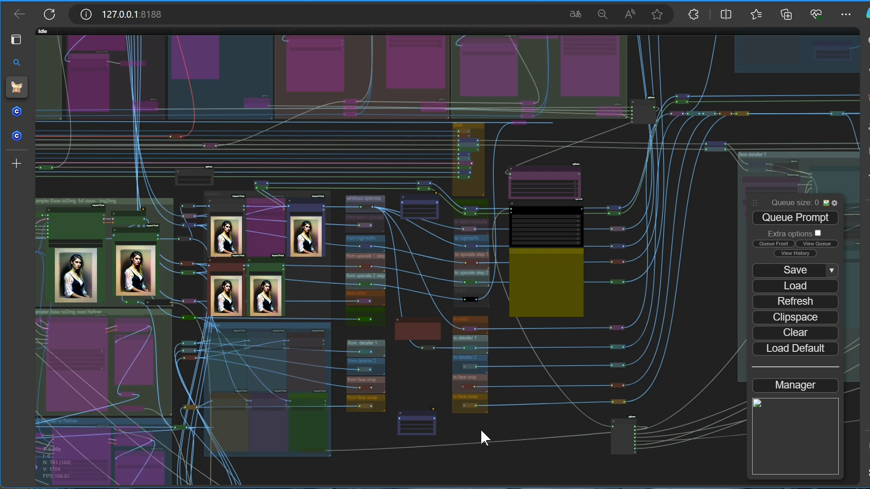
left_click(767, 217)
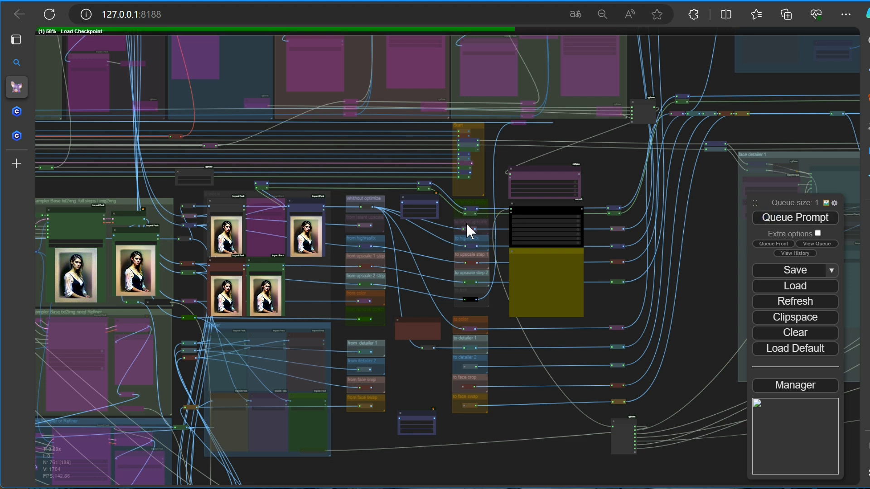
scroll(468, 226, "down", 1)
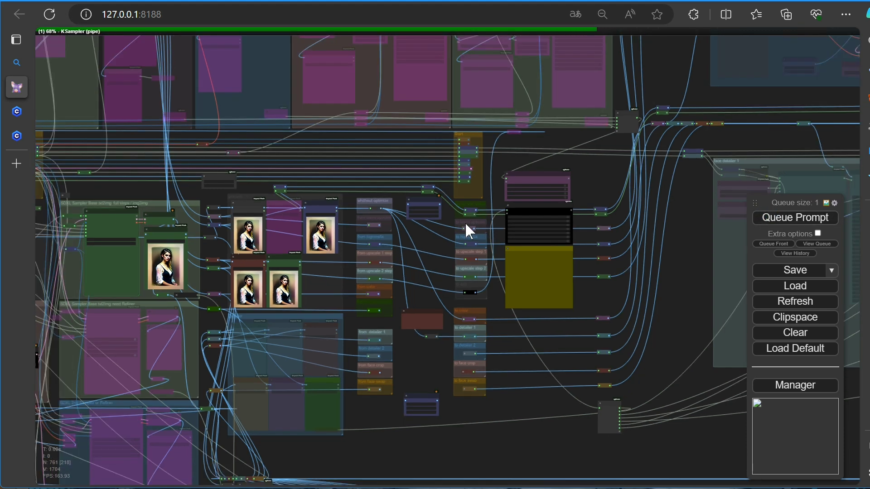
scroll(183, 184, "up", 6)
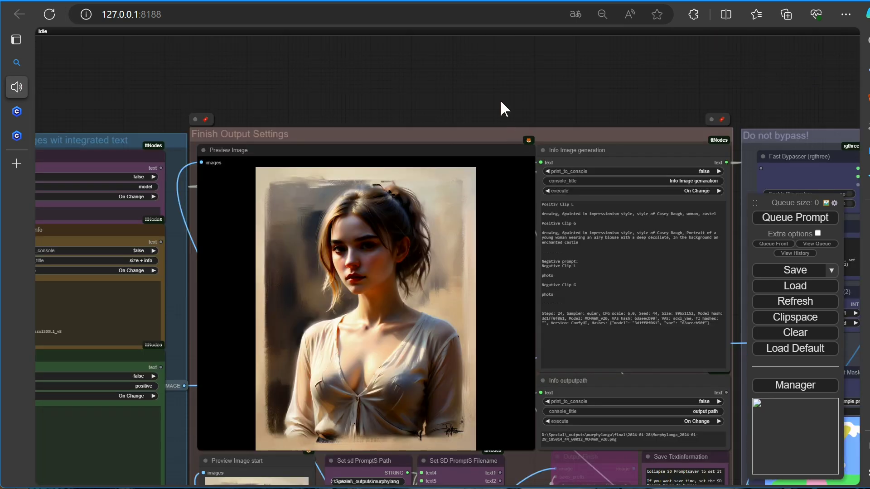
Step: Select ich_burg.png as the image in the Load Image 1 node of the Do not bypass! group
left_click_drag(501, 104, 395, 25)
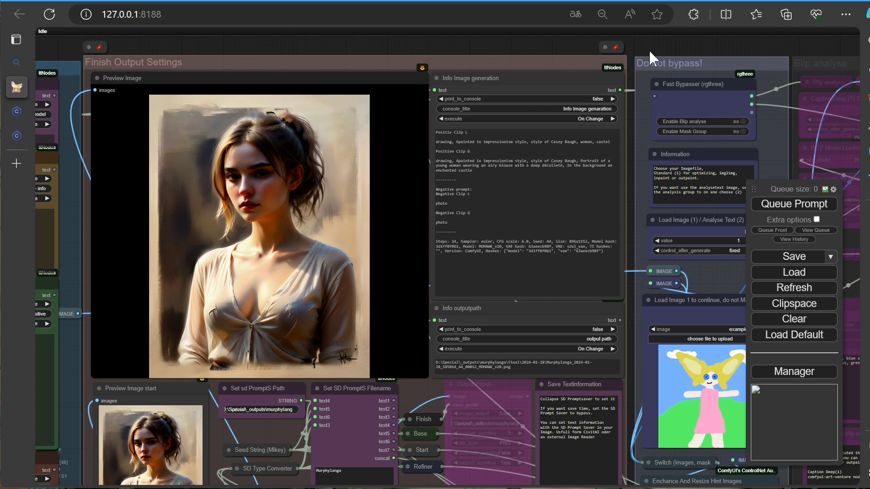
left_click_drag(649, 50, 383, 31)
scroll(453, 302, "up", 4)
left_click(497, 299)
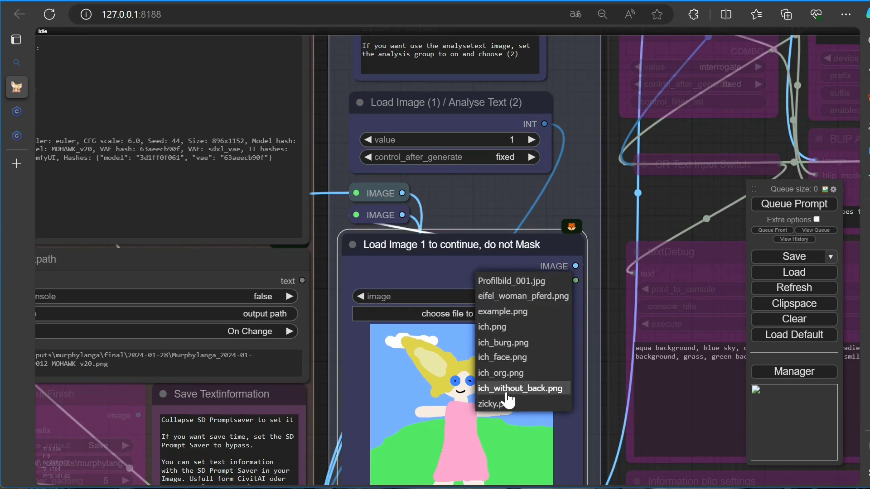
left_click(503, 343)
scroll(458, 322, "down", 3)
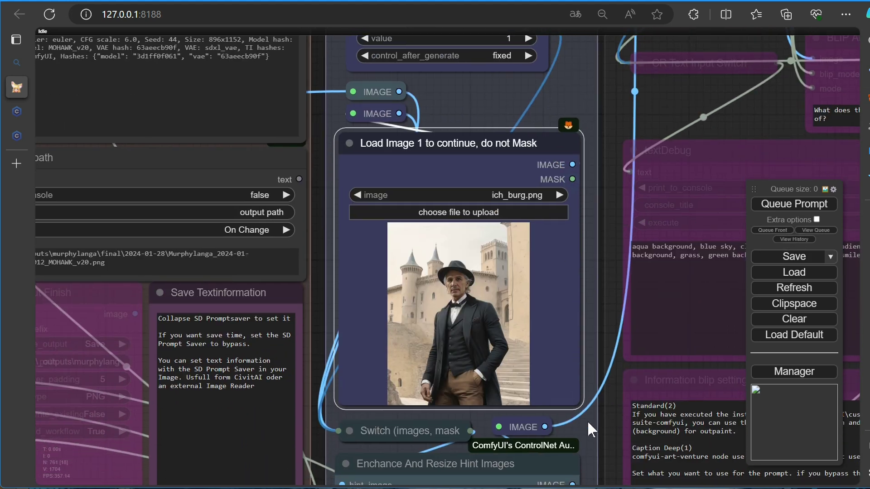
Step: Activate the Controlnet group by setting its group nodes to Always
scroll(589, 426, "down", 3)
left_click_drag(601, 447, 600, 223)
scroll(487, 344, "down", 2)
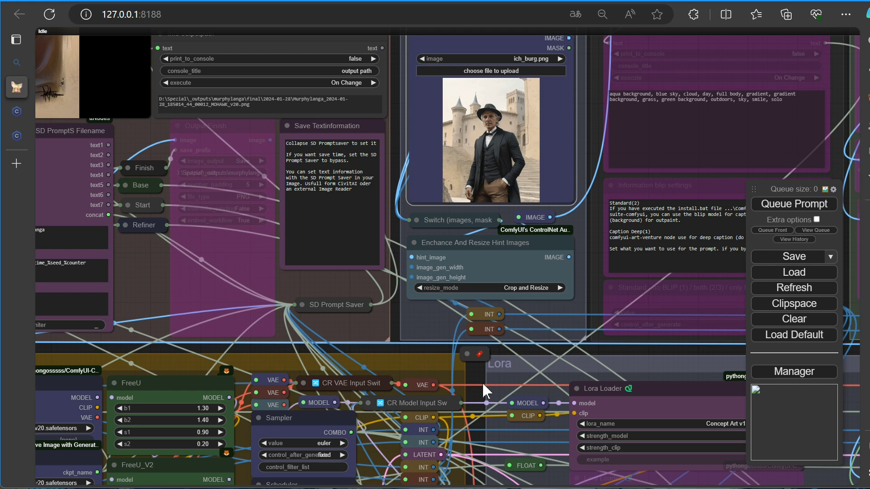
left_click_drag(482, 382, 487, 60)
scroll(414, 340, "down", 3)
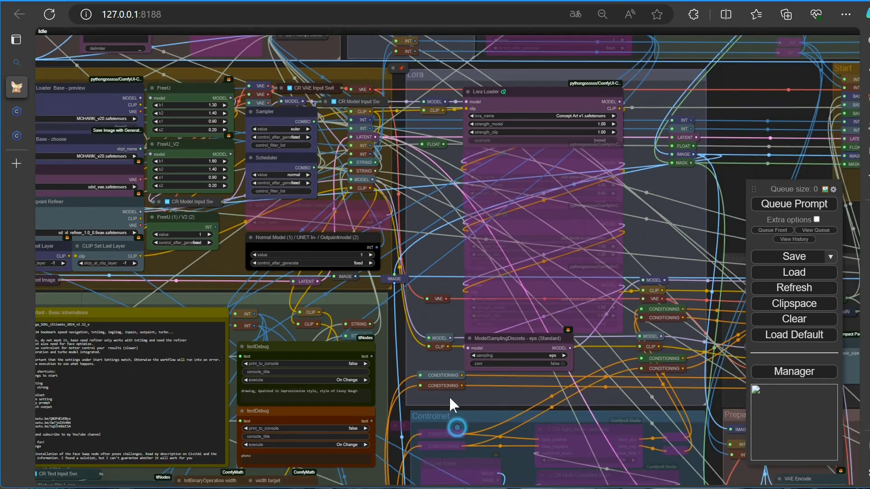
scroll(450, 396, "up", 3)
left_click_drag(449, 396, 395, 151)
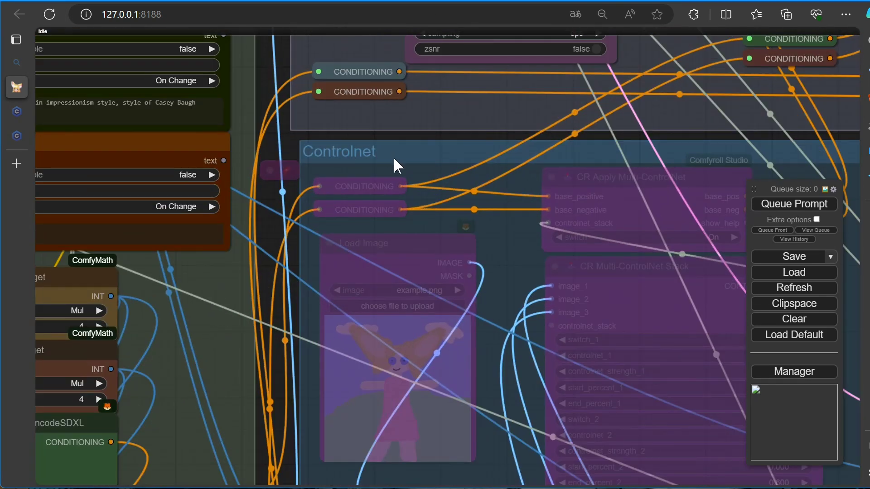
right_click(394, 157)
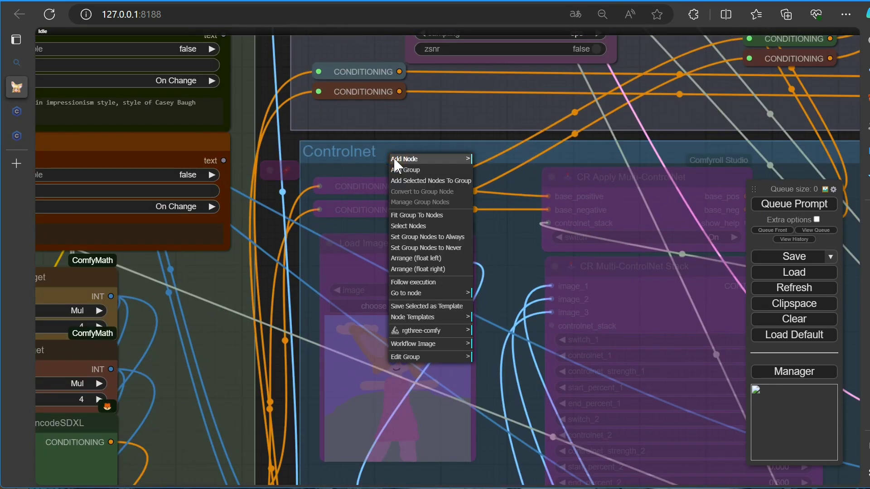
left_click(412, 237)
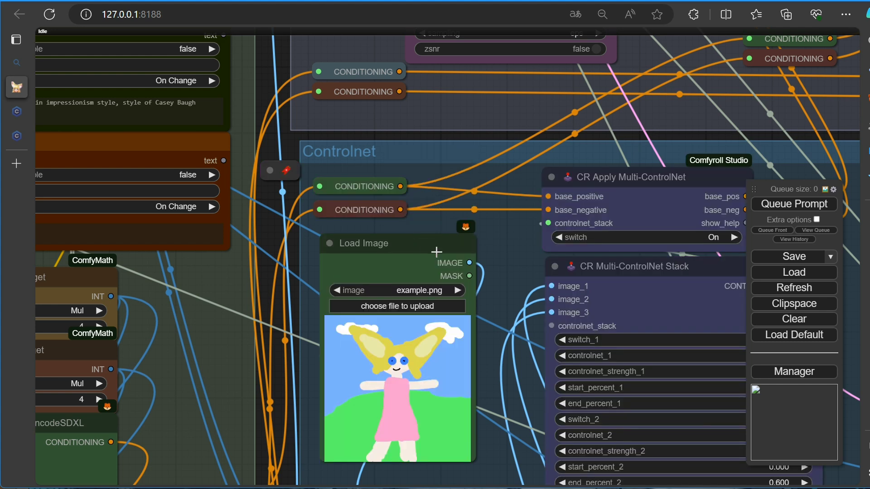
Step: Route the Controlnet group's Load Image into the hint image reroute and select zicky.png as its image
scroll(498, 327, "down", 3)
scroll(487, 377, "up", 1)
left_click_drag(483, 365, 464, 235)
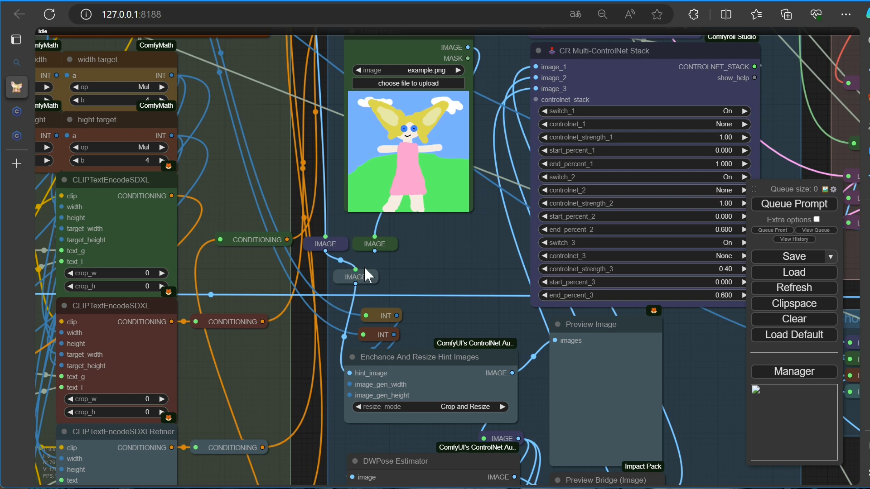
left_click_drag(374, 252, 356, 274)
left_click(436, 249)
left_click(439, 74)
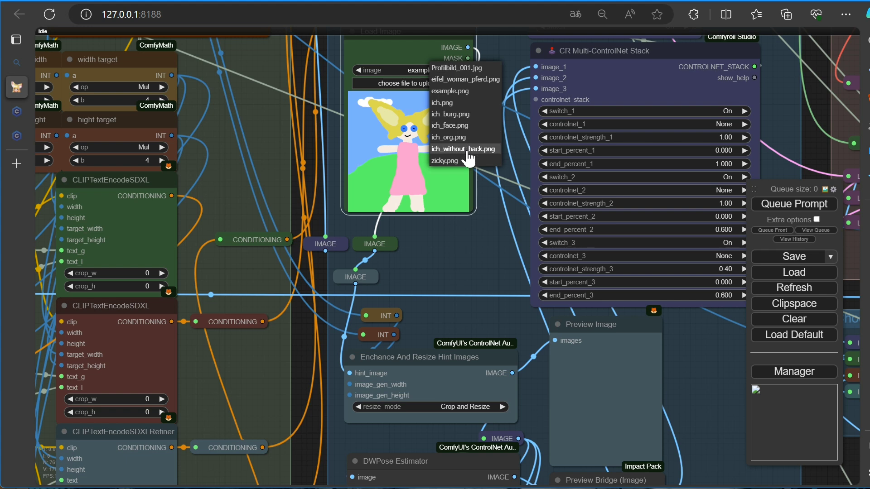
left_click(448, 162)
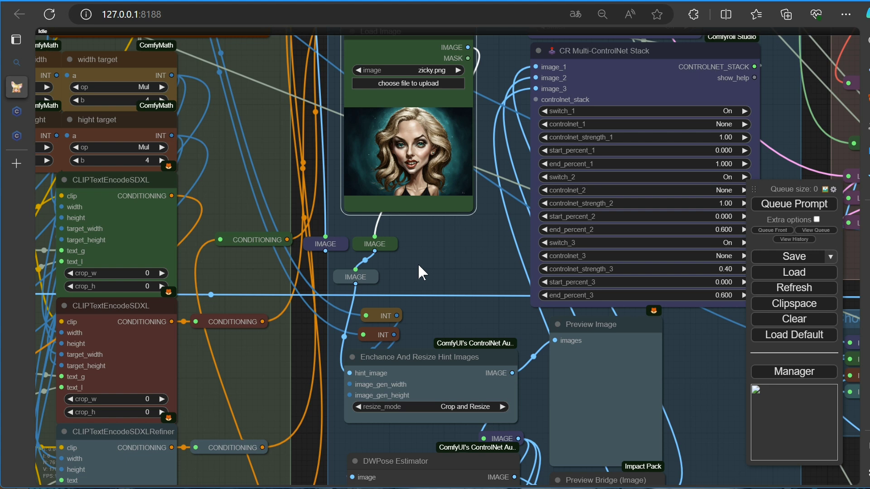
Step: Turn the CR Apply Multi-ControlNet switch Off and back On
scroll(37, 299, "down", 2)
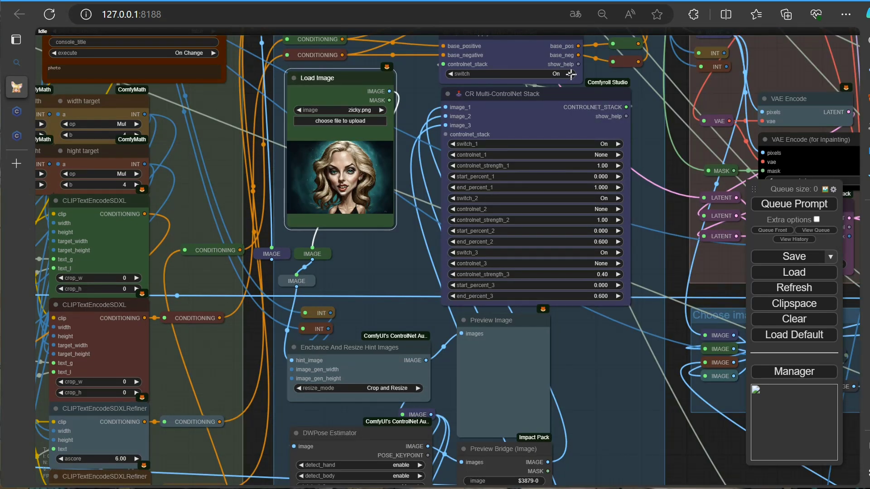
left_click(556, 74)
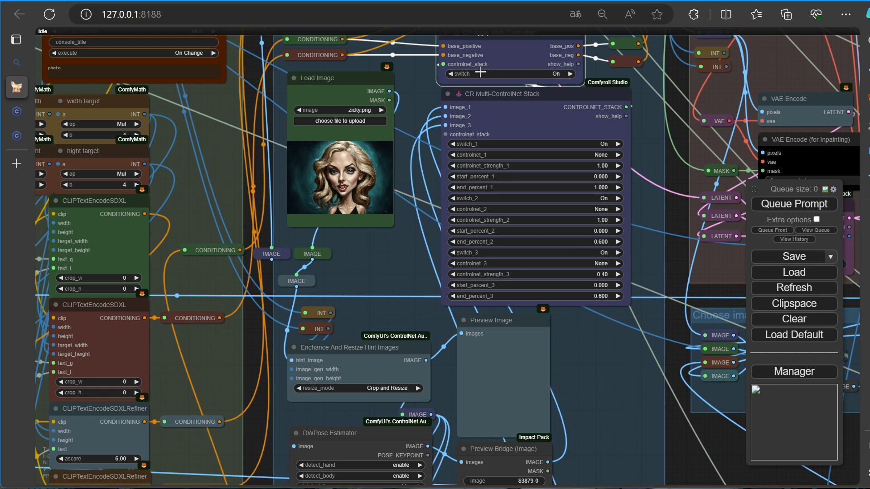
left_click(450, 73)
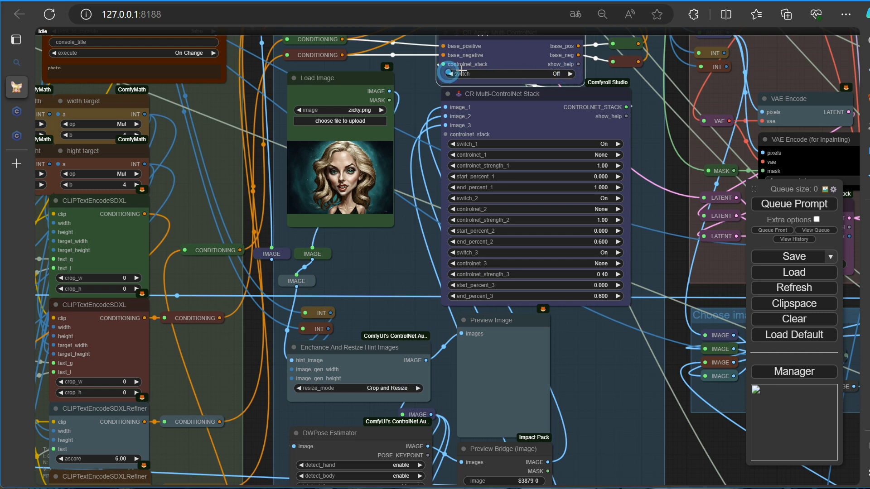
left_click(571, 74)
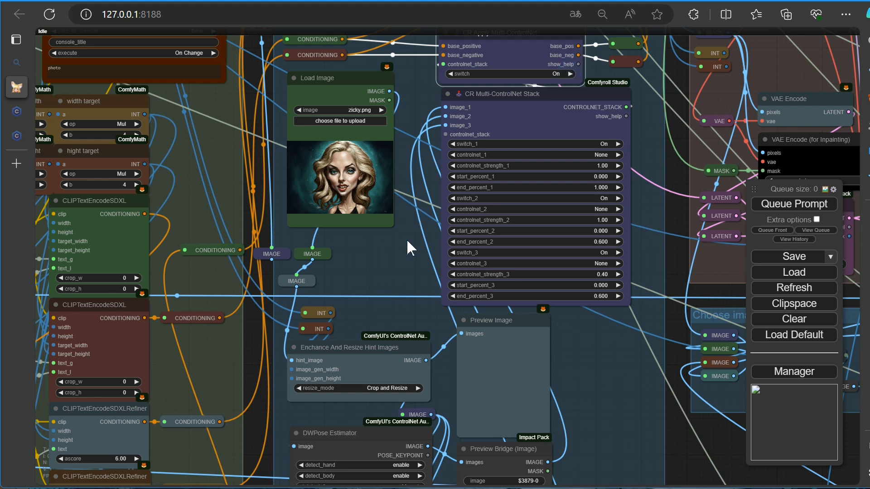
Step: Connect the Zoe Depth Map image output to the lowest Preview Bridge in place of Scribble Lines
scroll(405, 255, "up", 3)
left_click_drag(394, 277, 369, 127)
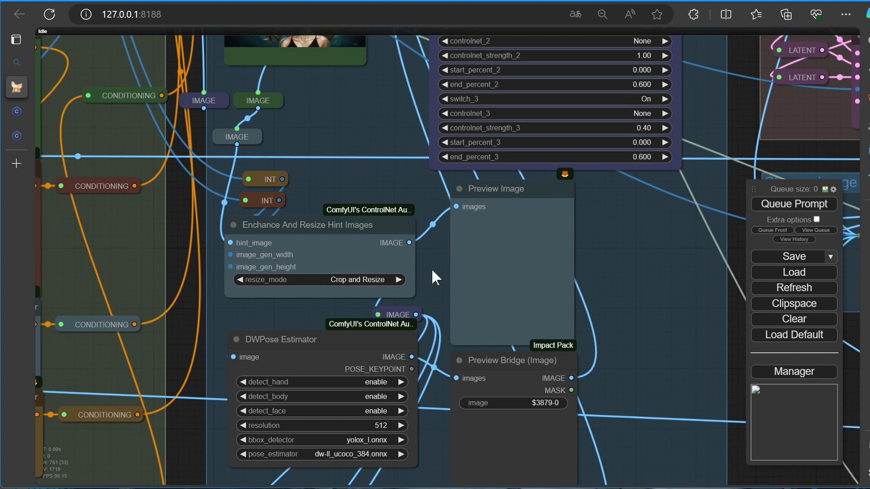
left_click_drag(431, 281, 386, 134)
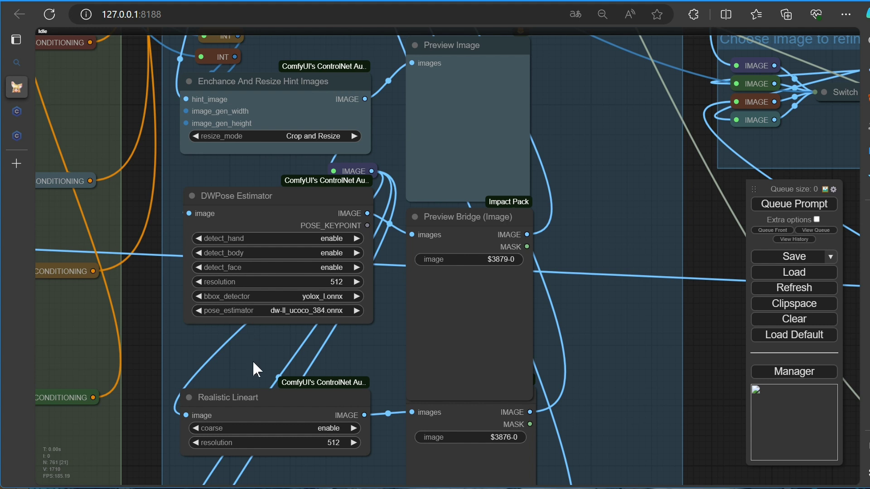
mouse_move(252, 361)
left_mouse_down()
mouse_move(247, 240)
mouse_move(239, 241)
left_mouse_up()
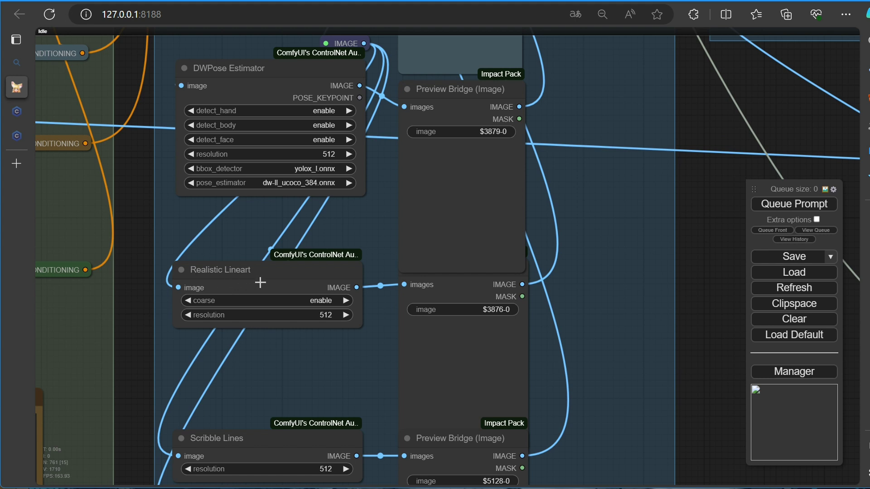
left_click_drag(277, 390, 291, 185)
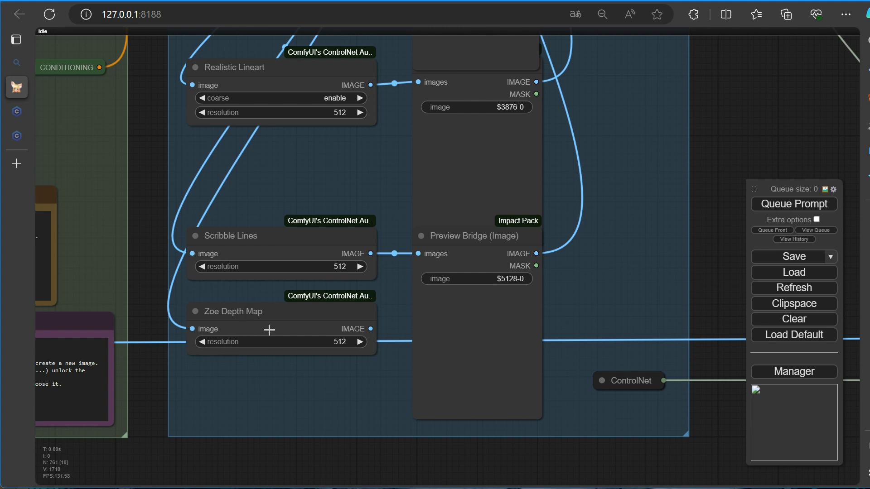
mouse_move(385, 336)
left_mouse_down()
mouse_move(382, 370)
mouse_move(404, 291)
mouse_move(417, 288)
left_mouse_up()
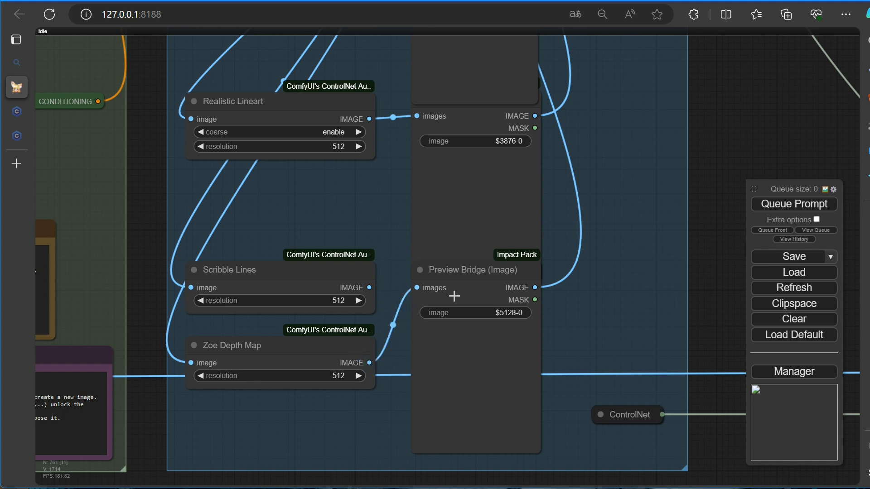
Step: Turn switch_1, switch_2 and switch_3 of the CR Multi-ControlNet Stack Off and back On
scroll(600, 179, "down", 5)
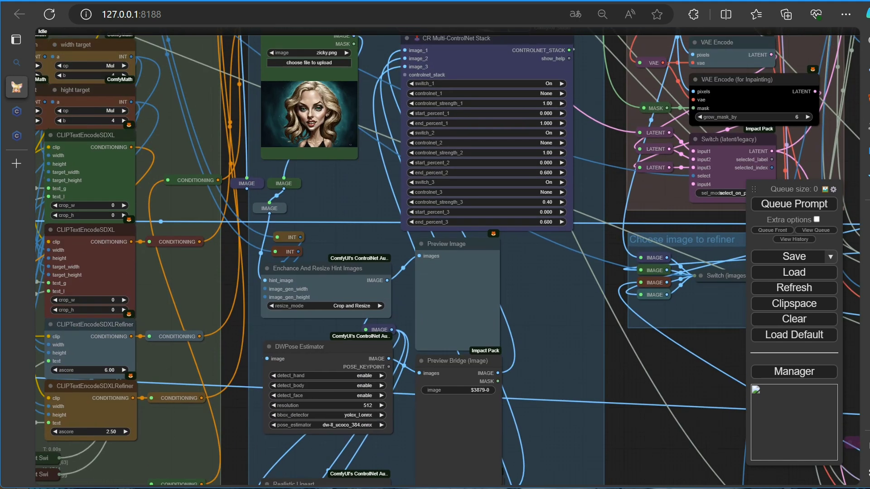
scroll(556, 303, "up", 3)
left_click_drag(534, 237, 532, 232)
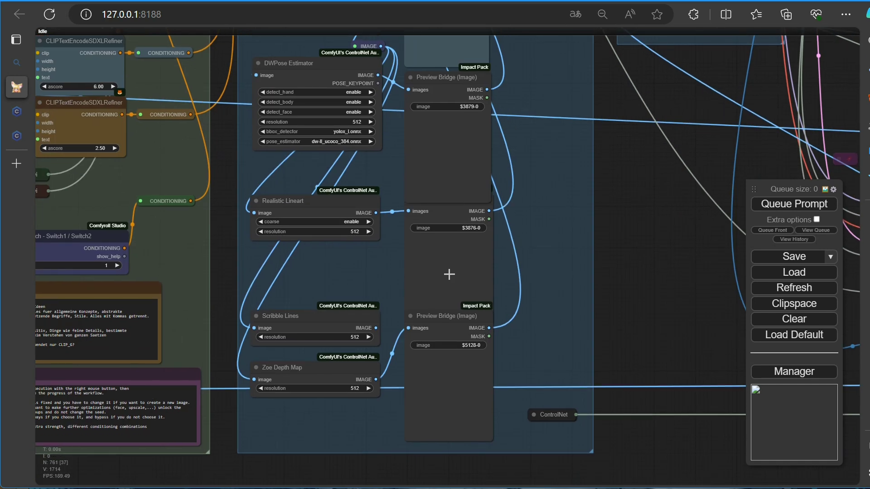
left_click_drag(550, 163, 550, 306)
left_click_drag(476, 72, 470, 290)
scroll(476, 226, "up", 5)
scroll(476, 226, "up", 1)
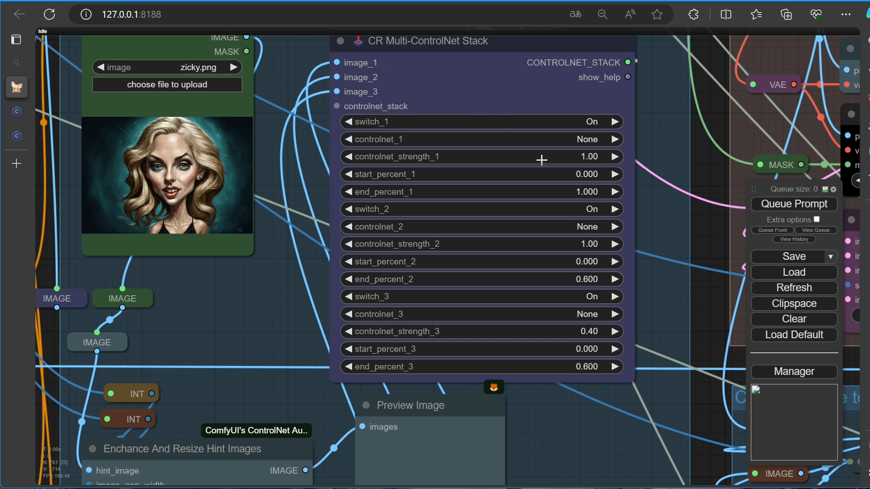
left_click(349, 122)
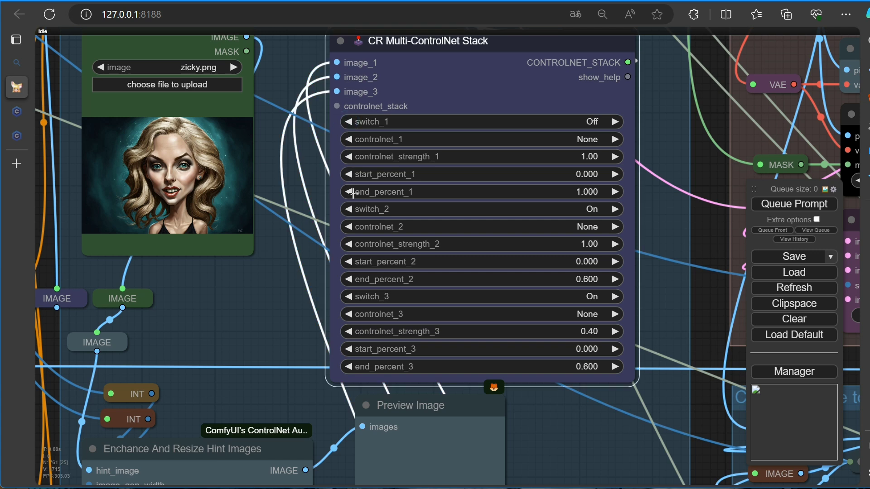
left_click(353, 210)
left_click(349, 296)
left_click(617, 298)
left_click(616, 208)
left_click(617, 122)
key("Escape")
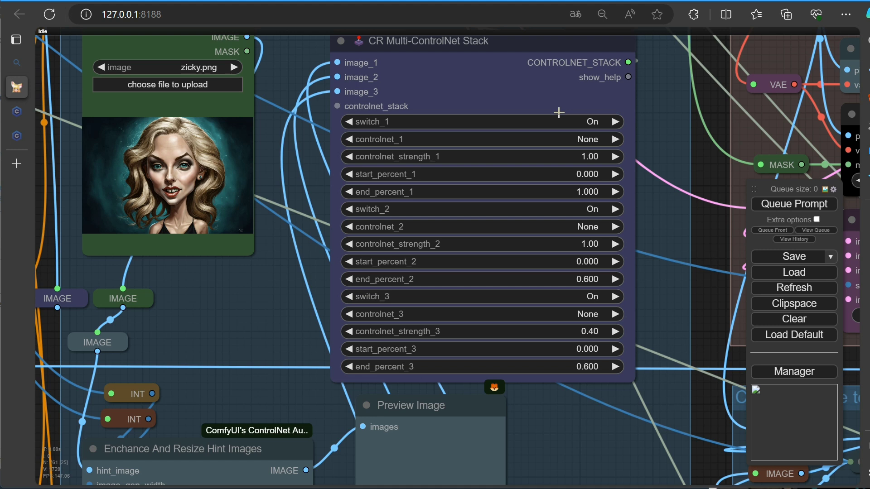
Step: Check the models offered for controlnet_1 in the CR Multi-ControlNet Stack and keep None selected
left_click(589, 140)
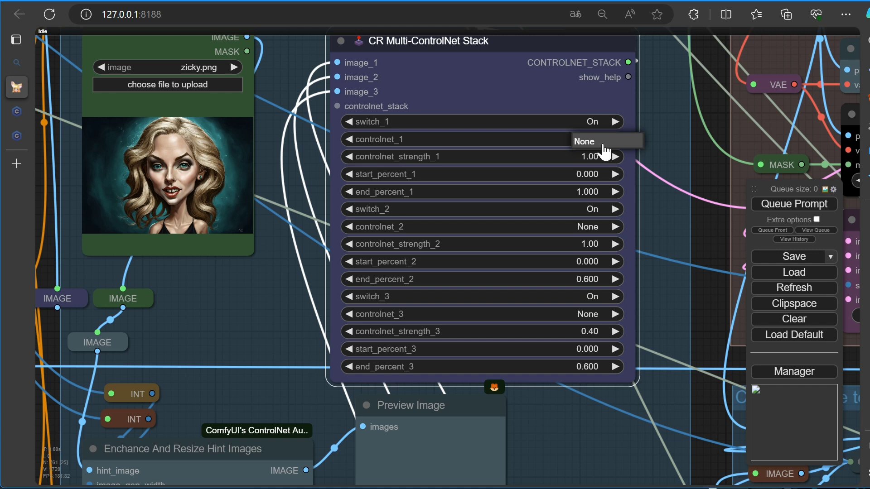
left_click(603, 145)
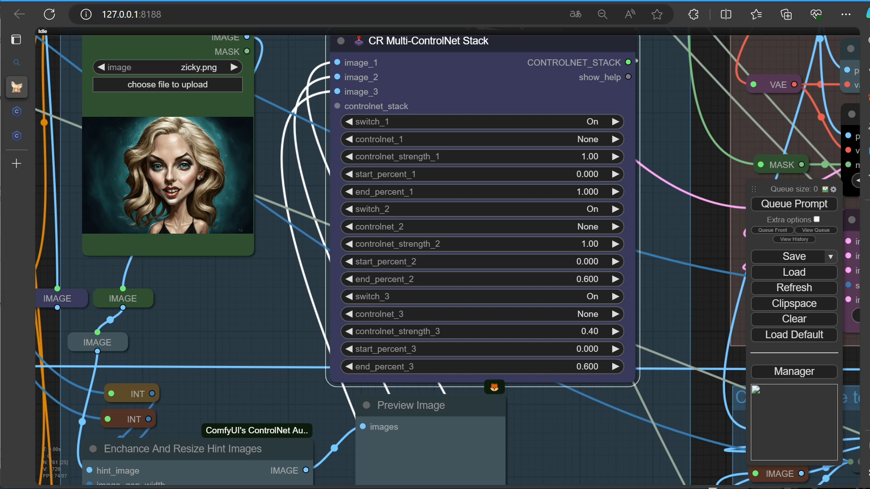
Step: Open the GitHub page of ComfyUI's ControlNet Auxiliary Preprocessors from the ComfyUI Manager's custom node list and dismiss the translation offer
key("Escape")
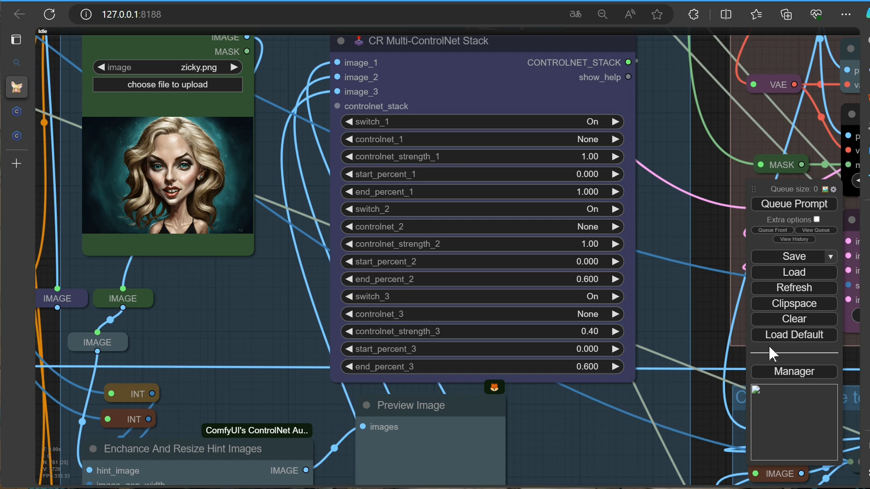
left_click(776, 374)
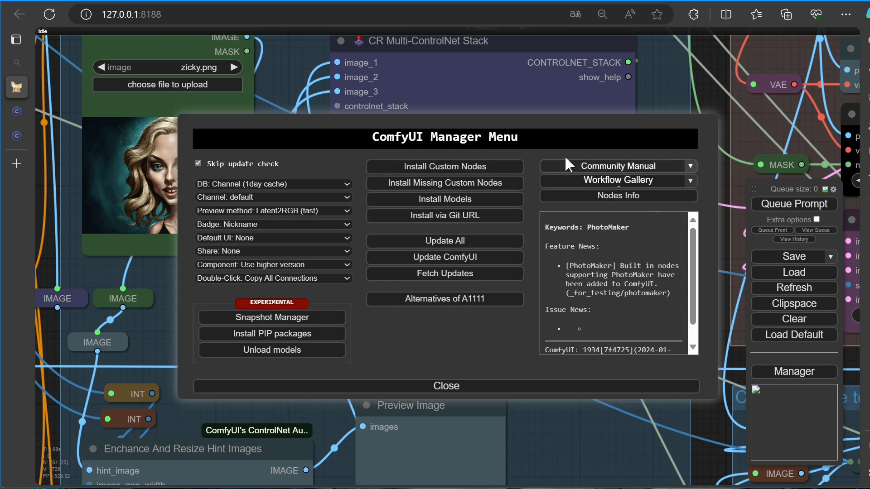
left_click(415, 176)
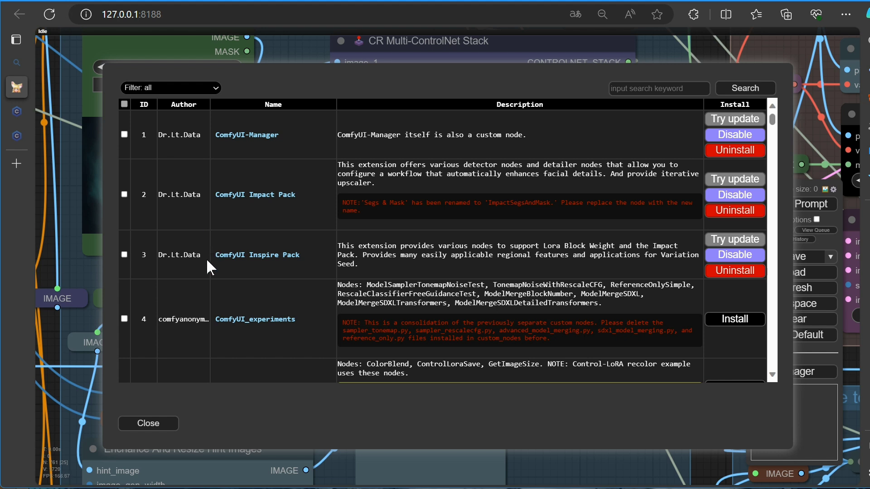
scroll(206, 259, "down", 5)
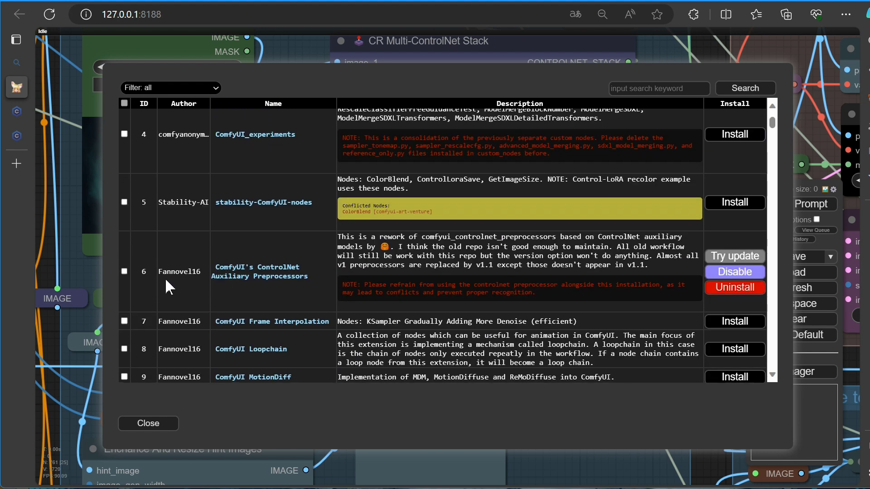
left_click(232, 277)
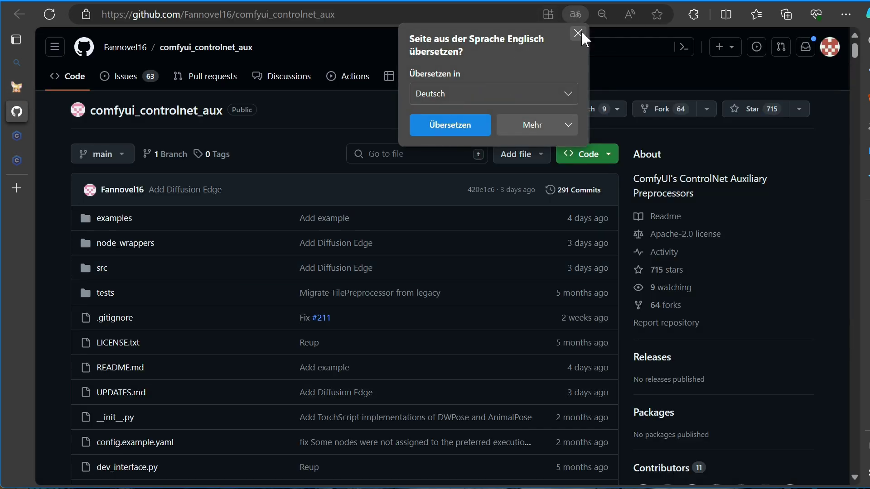
left_click(579, 33)
Step: Look through the comfyui_controlnet_aux repository's file list and the README's opening examples, including Marigold depth estimation
scroll(362, 251, "down", 1)
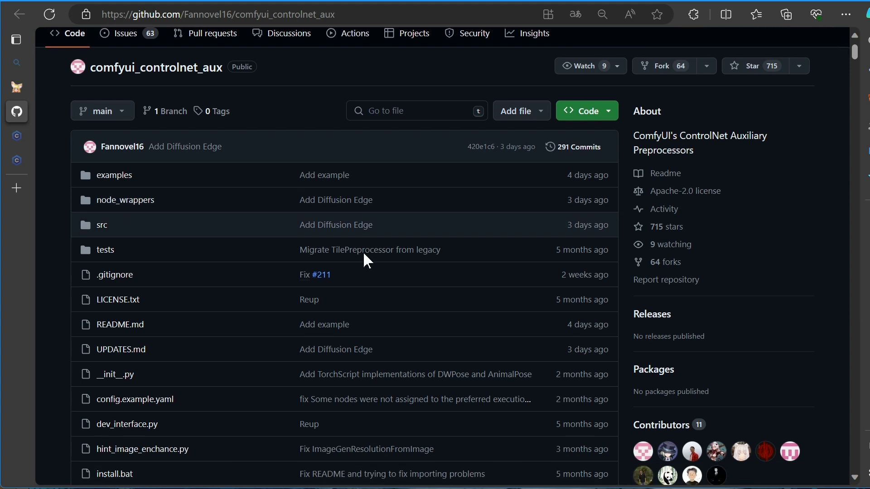
scroll(364, 255, "down", 8)
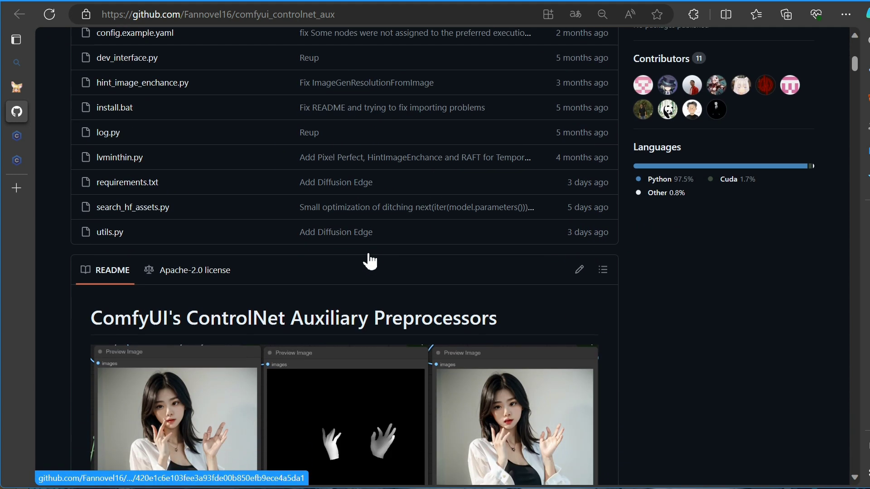
scroll(370, 261, "down", 4)
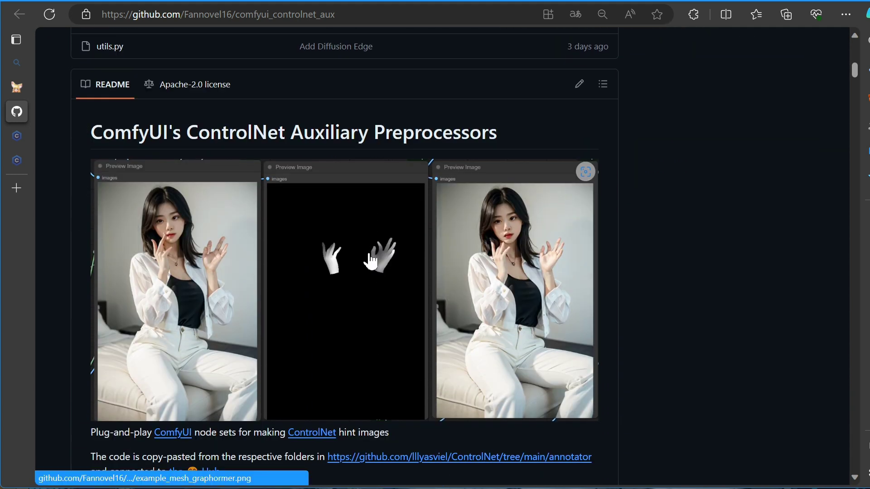
scroll(371, 262, "down", 1)
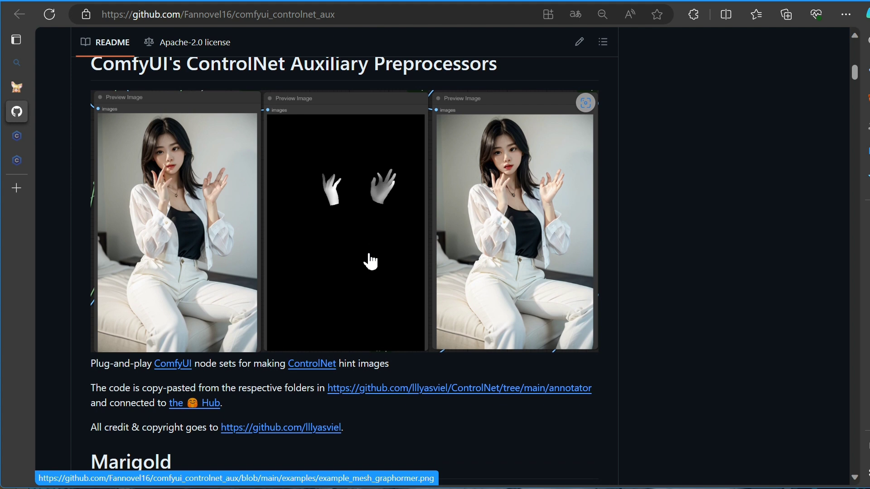
scroll(370, 261, "down", 10)
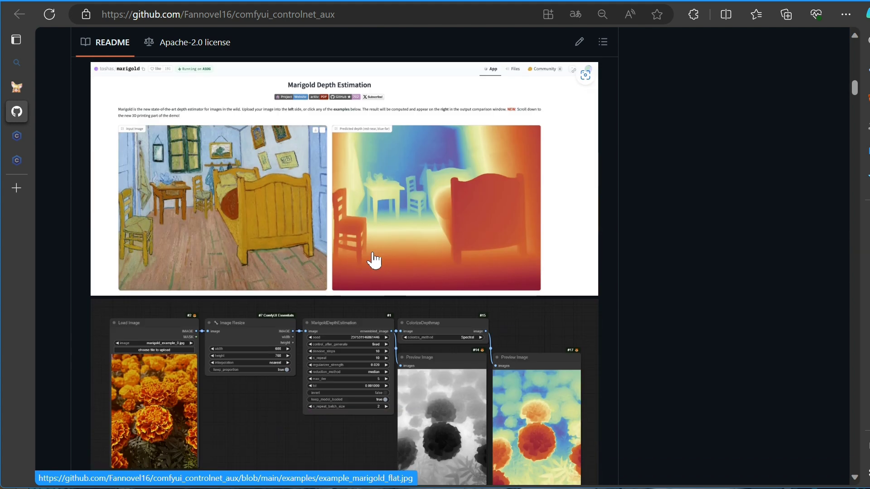
scroll(373, 254, "down", 7)
scroll(371, 253, "down", 3)
Step: Review the README tables matching preprocessor nodes to ControlNet models and the section on getting OpenPose-format JSON
scroll(371, 254, "down", 10)
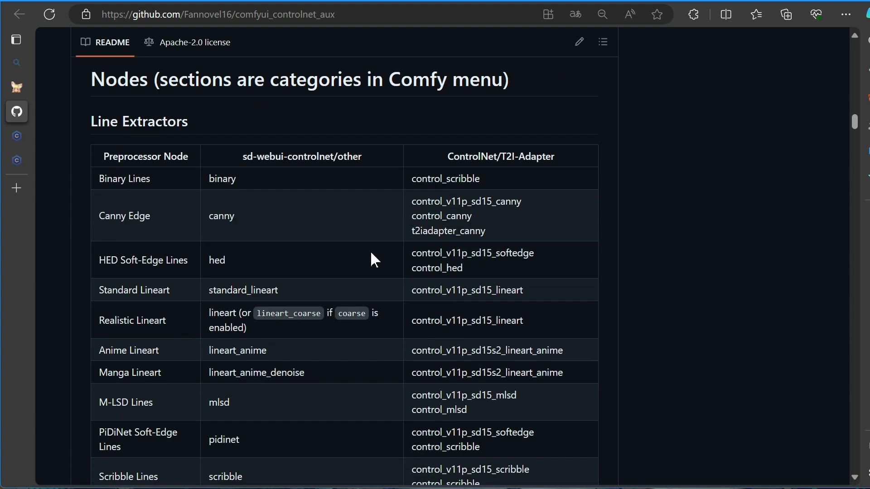
scroll(371, 255, "down", 1)
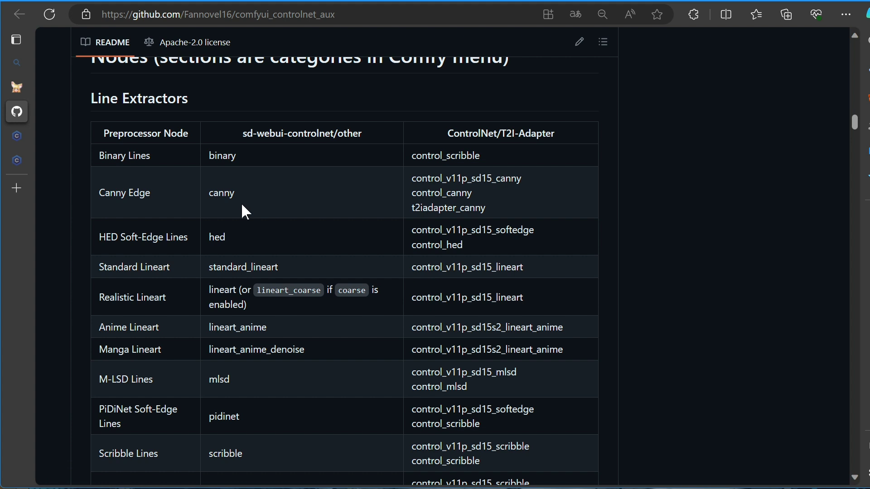
scroll(271, 238, "down", 5)
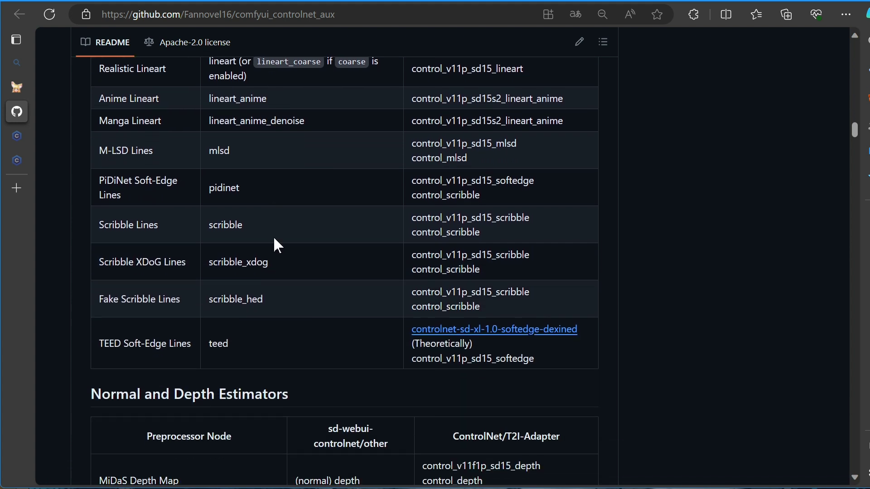
scroll(274, 240, "down", 5)
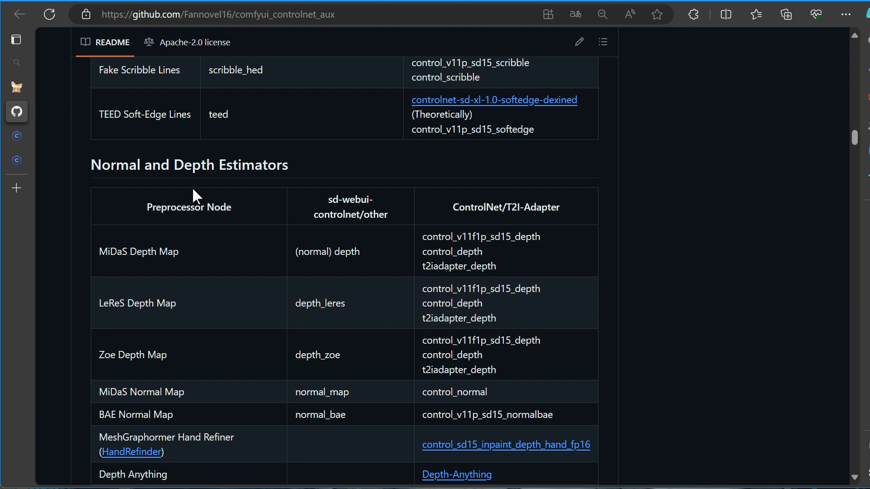
scroll(260, 202, "down", 8)
scroll(300, 222, "down", 8)
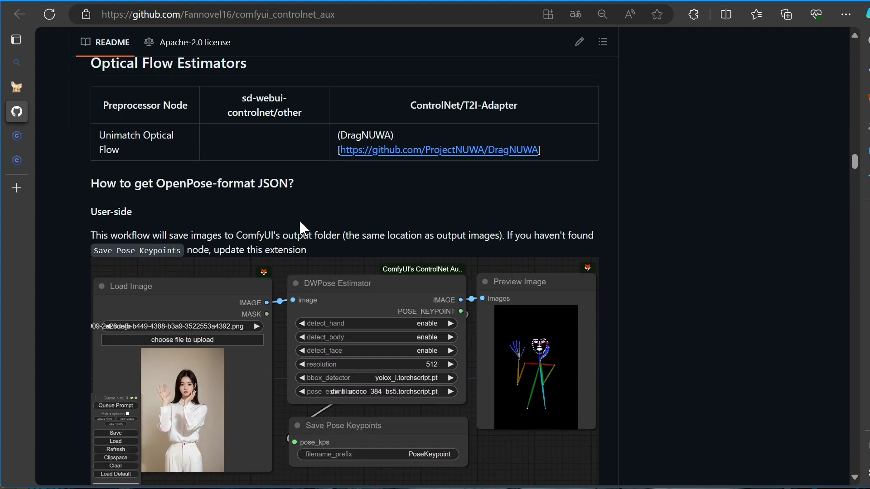
scroll(300, 222, "down", 2)
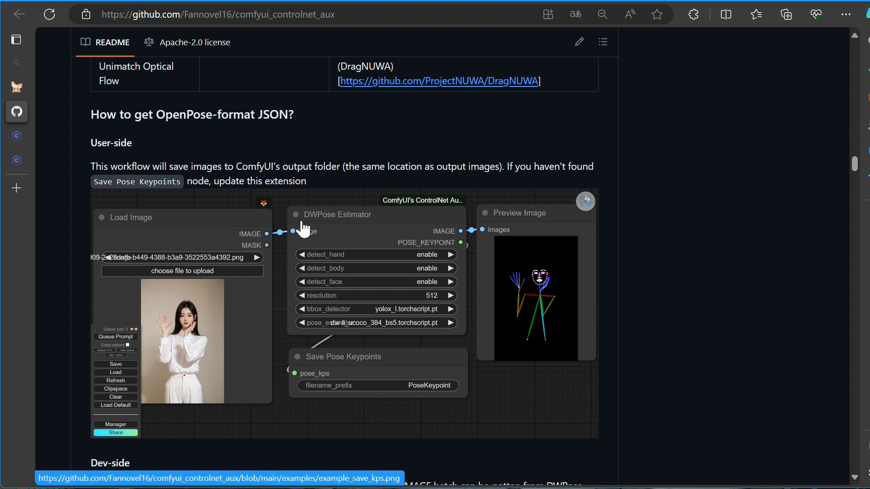
scroll(303, 229, "down", 2)
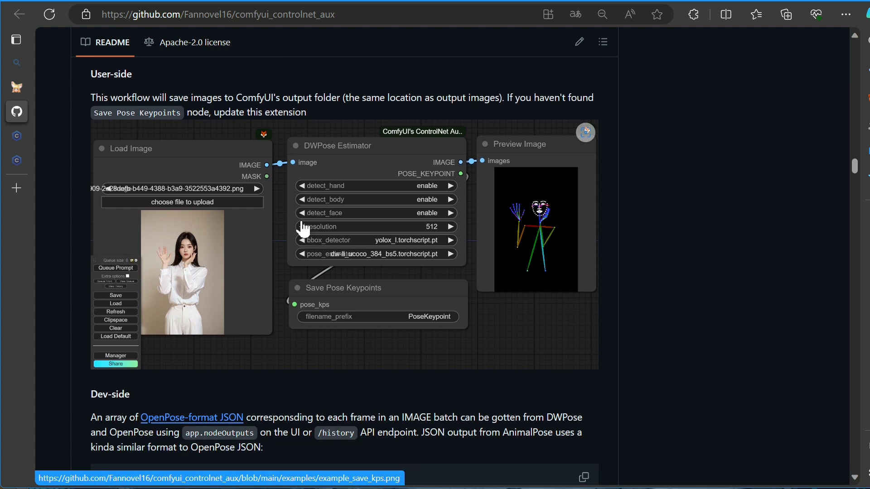
scroll(301, 225, "down", 4)
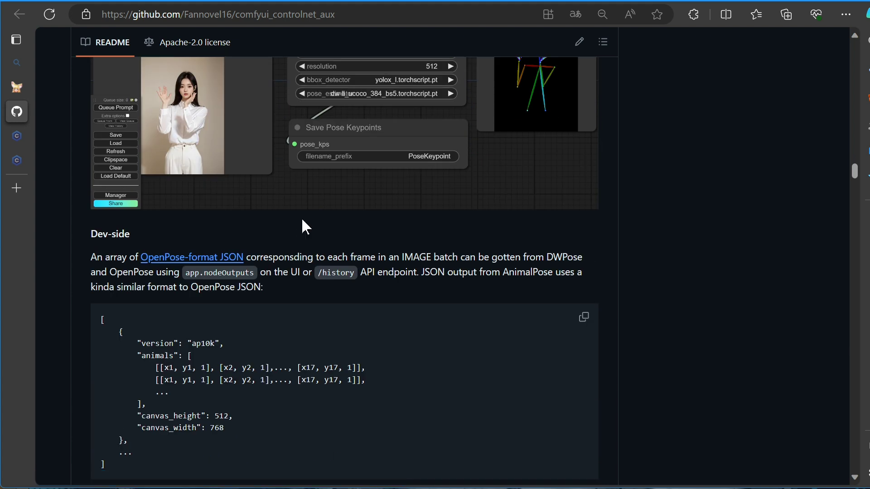
scroll(330, 220, "down", 5)
Step: Examine the README's example images for each preprocessor, from Canny Edge through depth, pose and segmentation to Optical Flow
left_click_drag(854, 181, 861, 213)
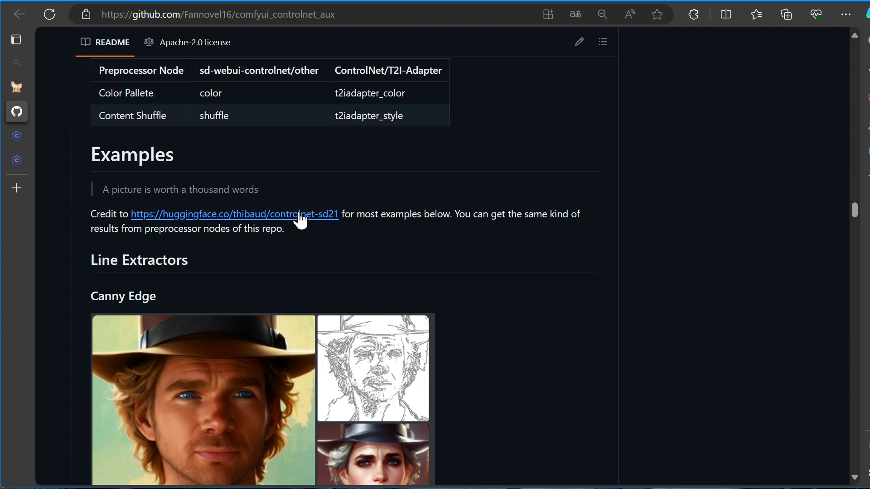
scroll(299, 238, "down", 3)
scroll(319, 263, "down", 10)
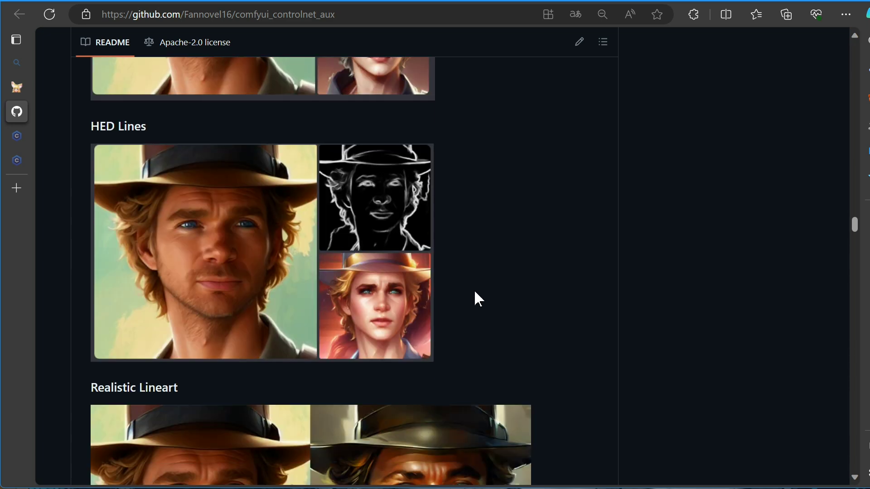
scroll(508, 305, "down", 15)
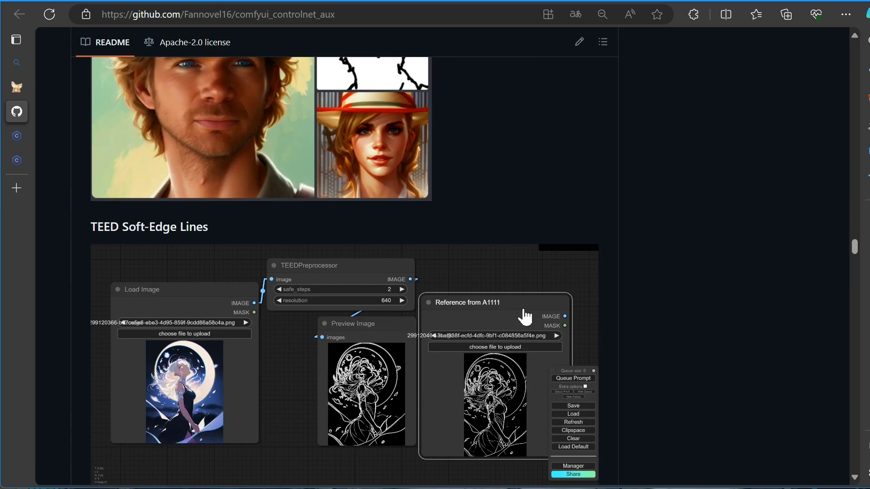
scroll(524, 312, "down", 12)
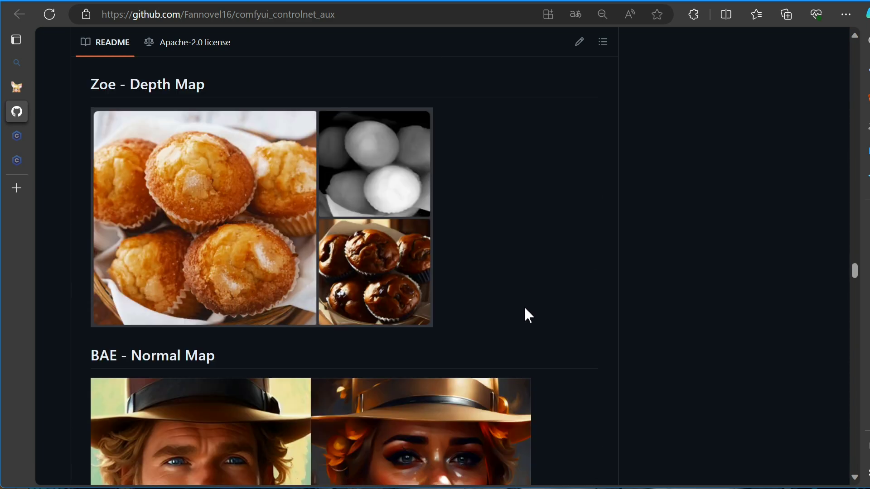
scroll(528, 315, "down", 14)
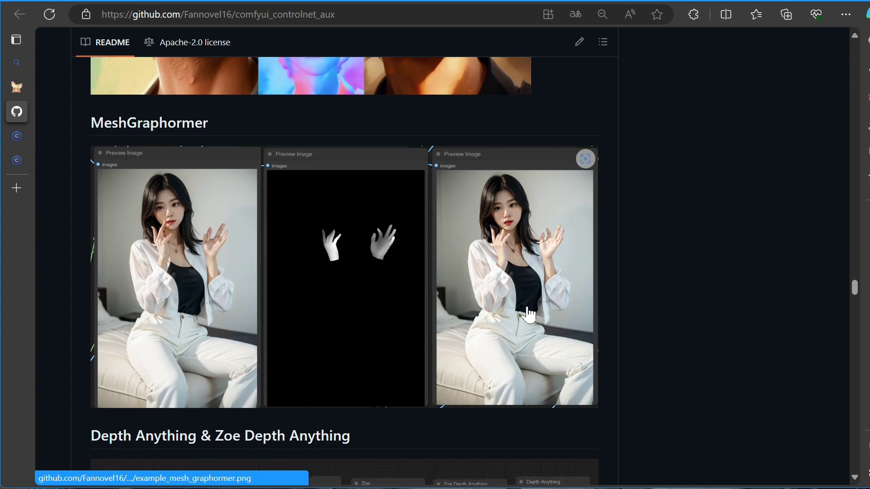
scroll(526, 308, "down", 13)
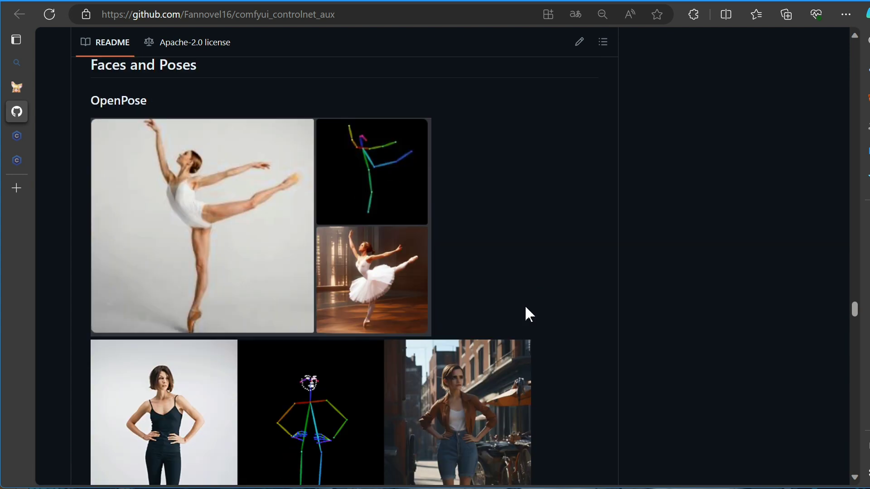
scroll(526, 307, "down", 7)
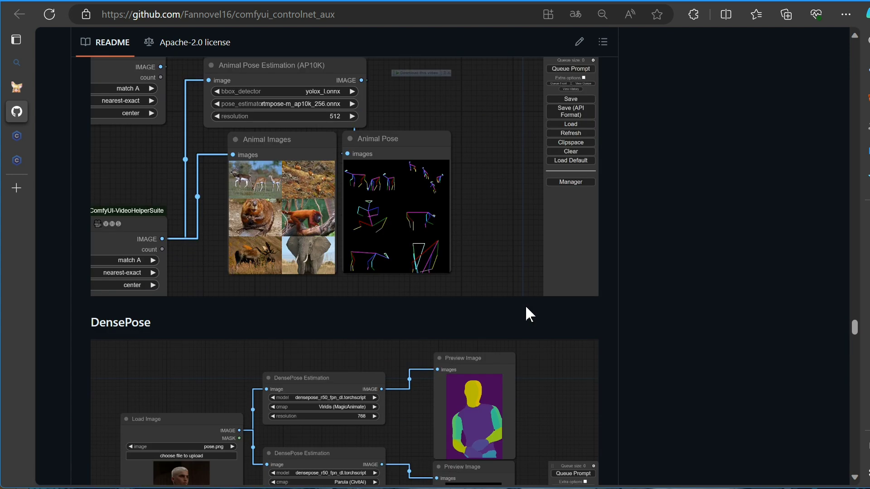
scroll(529, 315, "down", 12)
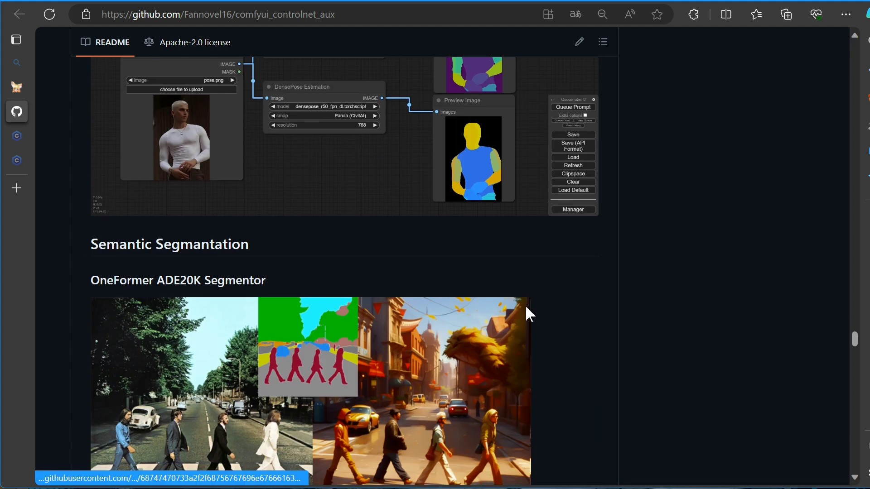
scroll(529, 315, "down", 12)
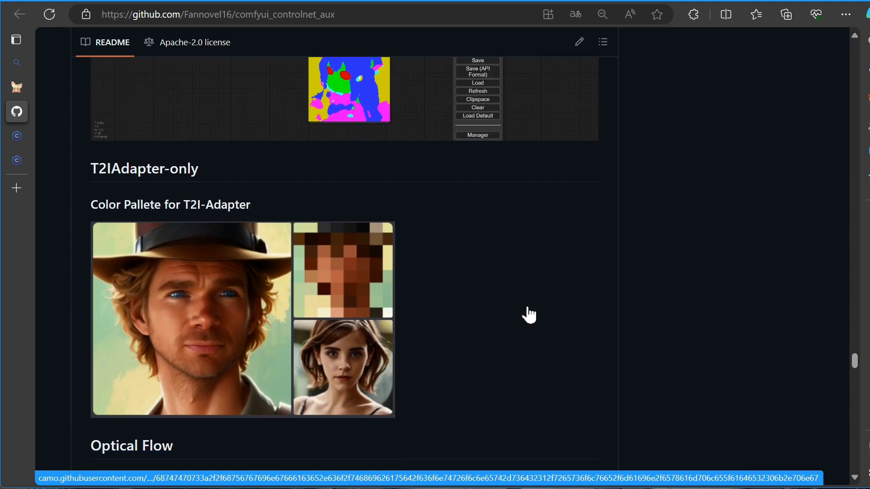
scroll(526, 308, "down", 5)
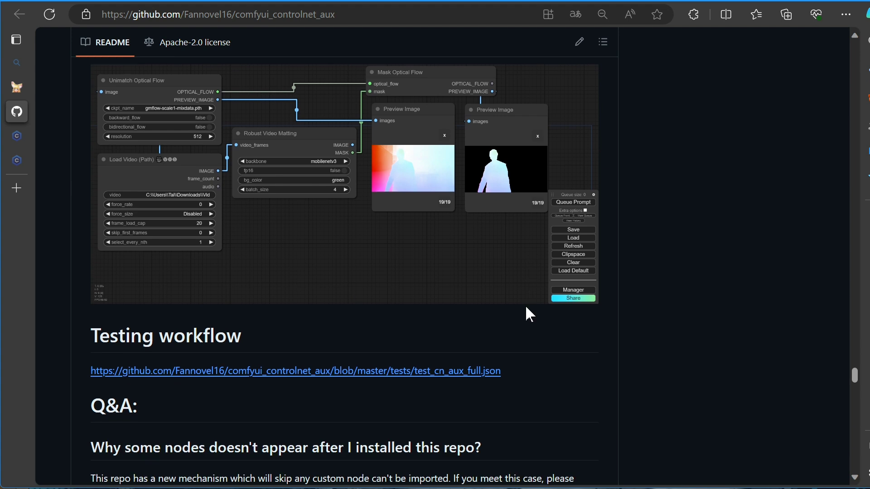
Step: Read the Q&A on speeding up DWPose with TorchScript or ONNXRuntime and go back to the README's Installation section
scroll(526, 308, "down", 3)
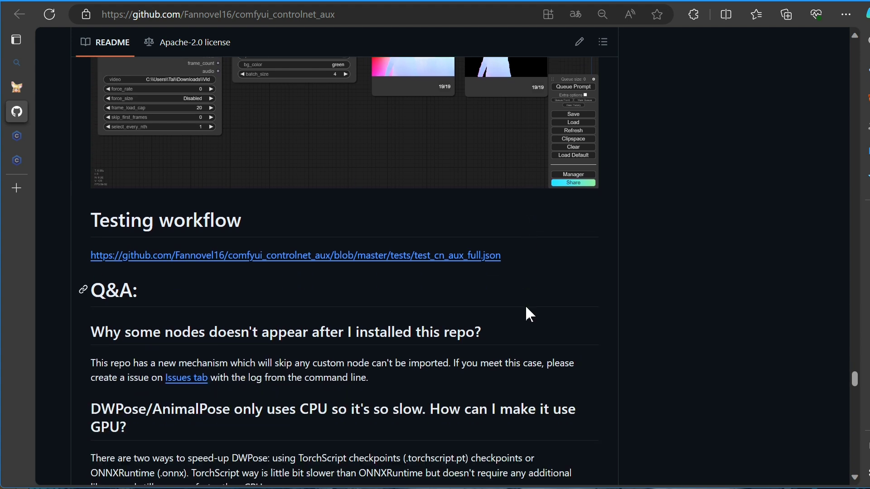
scroll(524, 305, "down", 3)
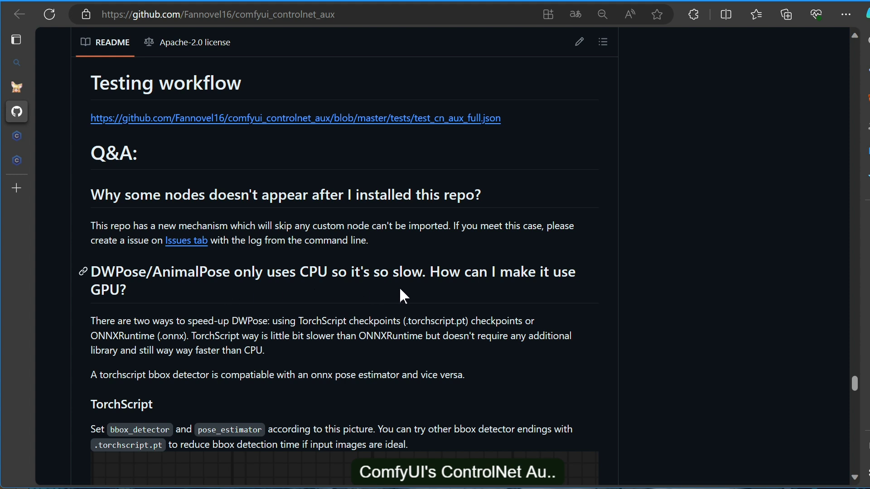
scroll(399, 287, "down", 3)
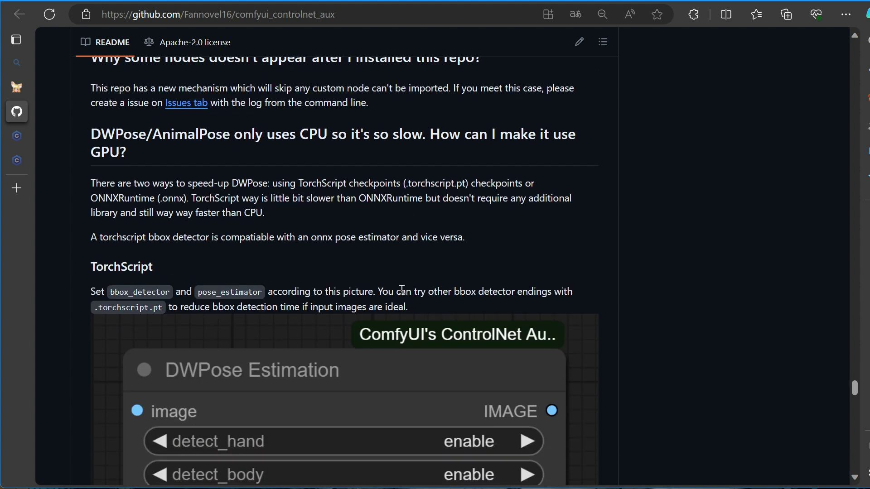
scroll(403, 289, "down", 1)
scroll(403, 290, "down", 15)
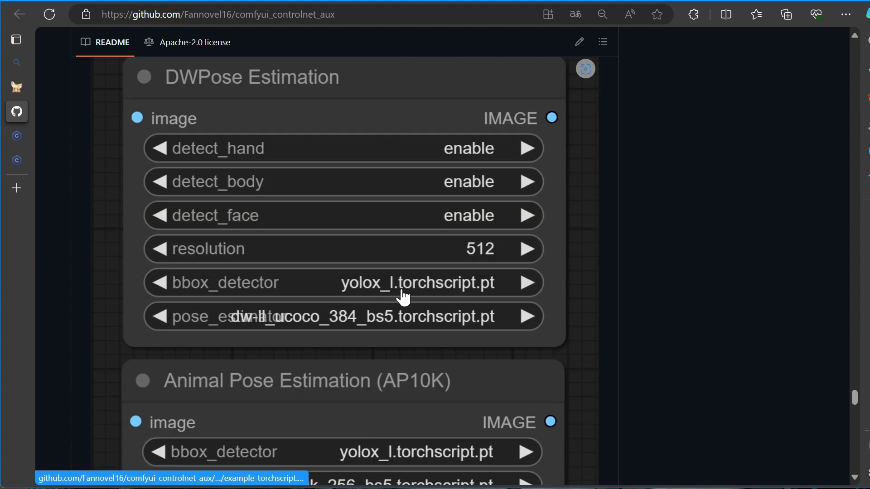
scroll(426, 300, "down", 2)
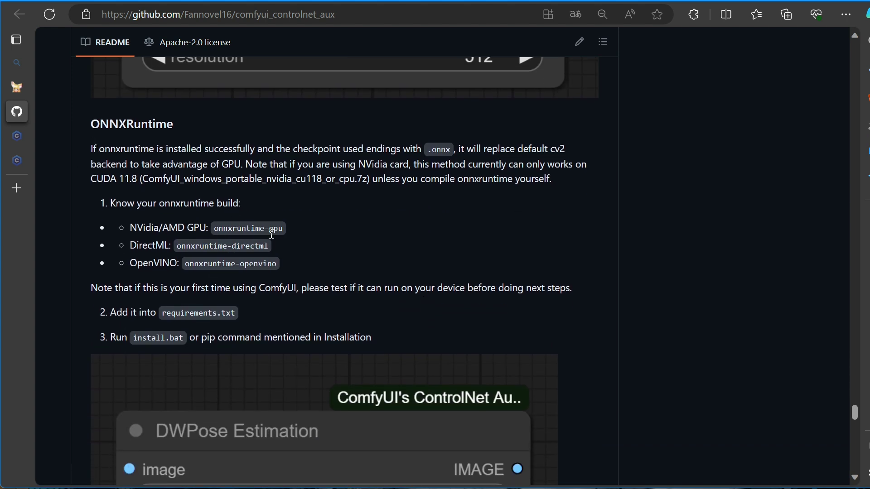
scroll(372, 245, "down", 9)
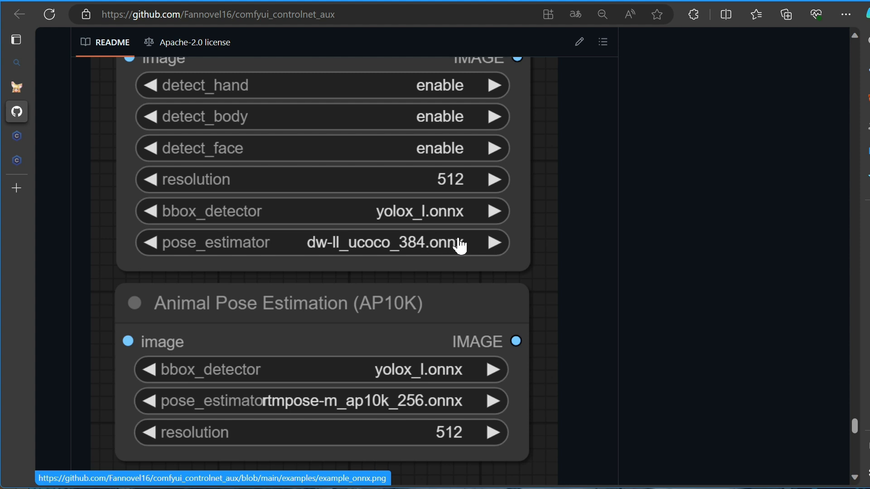
scroll(458, 244, "down", 3)
scroll(463, 278, "down", 6)
key("alt+Left")
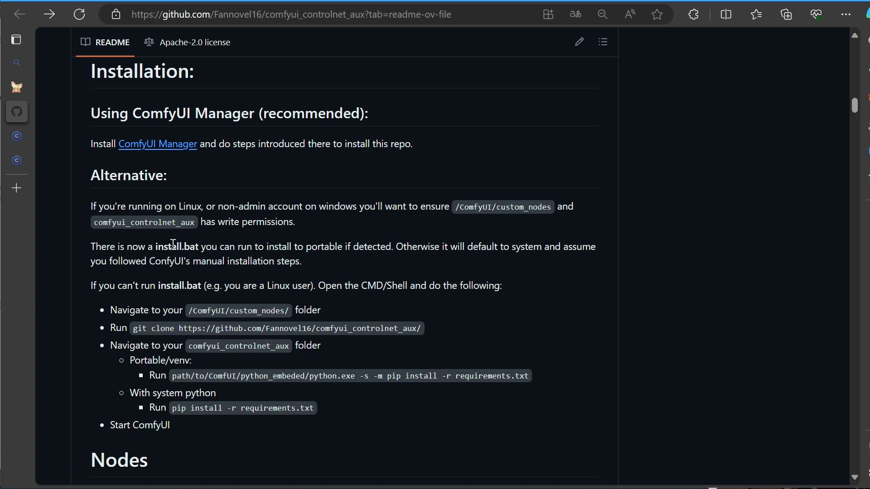
Step: Review the README's install.bat instructions, return to the ComfyUI workflow and close the ComfyUI Manager Menu
scroll(213, 238, "down", 2)
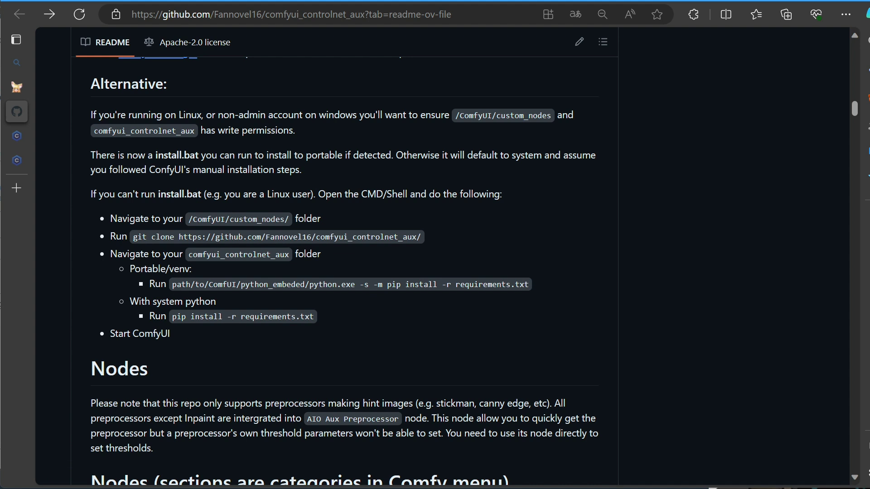
scroll(344, 254, "up", 2)
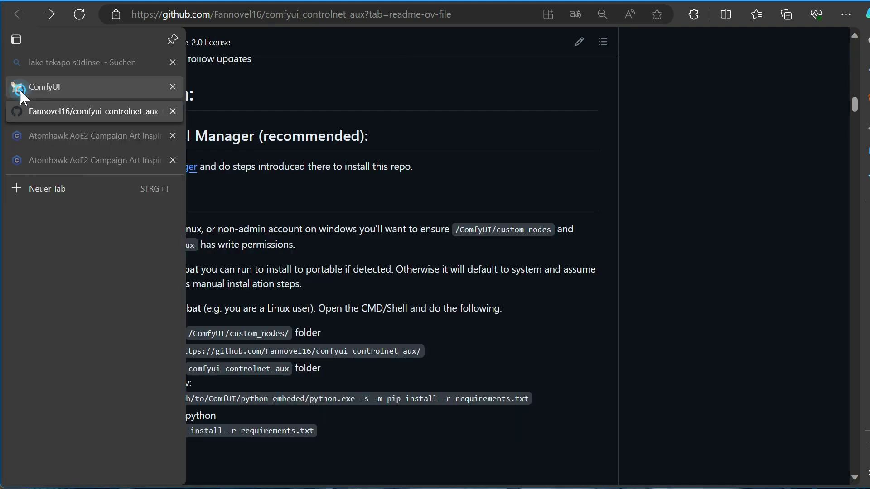
left_click(20, 89)
left_click(145, 423)
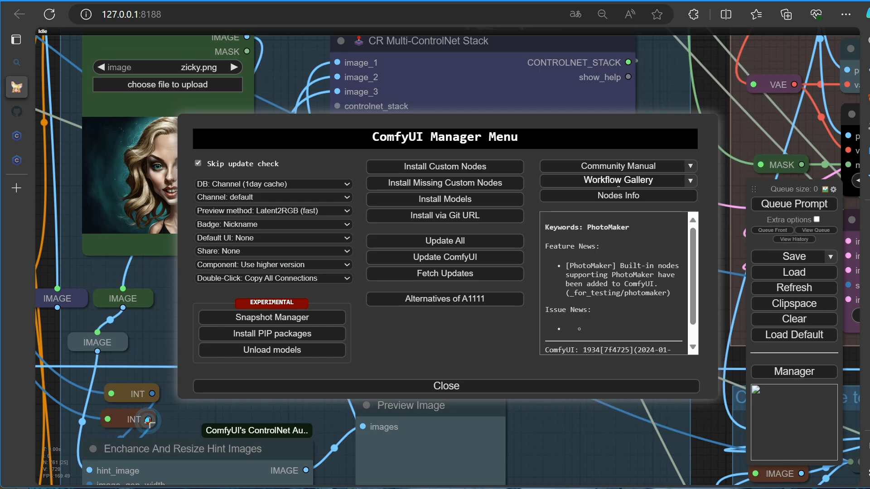
left_click(447, 385)
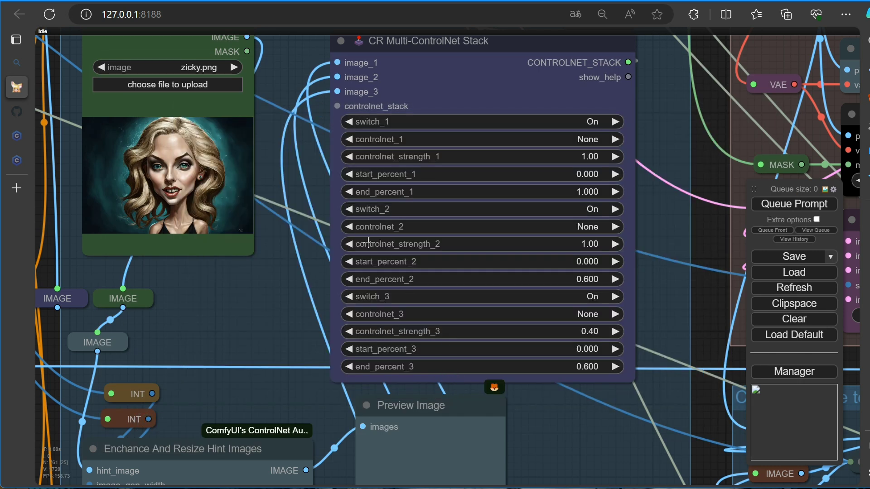
Step: Stop the ComfyUI server in its console, confirm ending the batch job and dismiss the workflow page's reconnecting notice
key("alt+Tab")
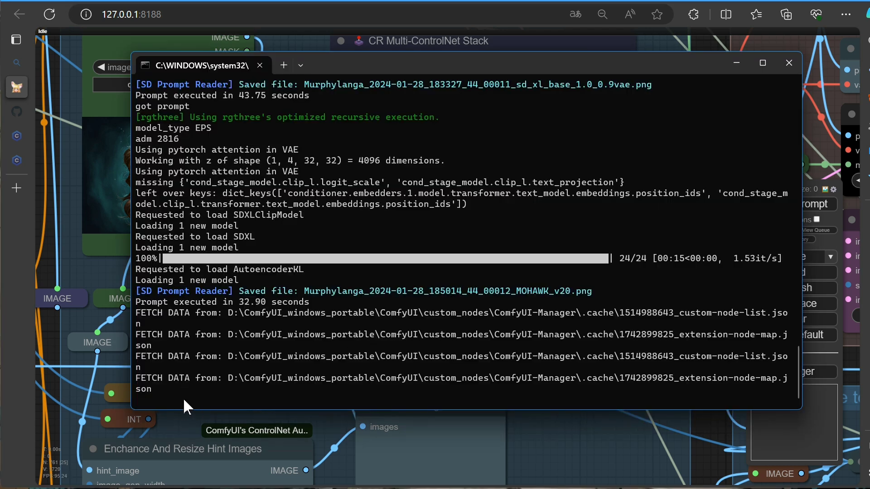
key("ctrl+c")
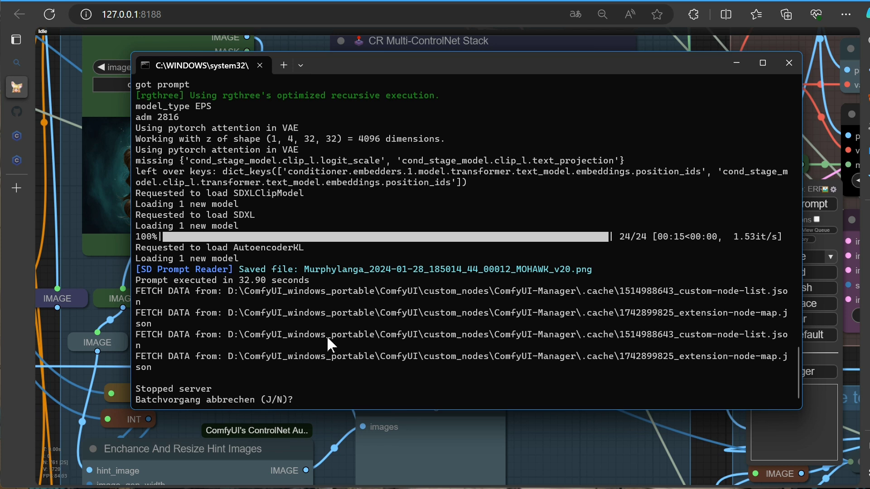
type("j")
key("Return")
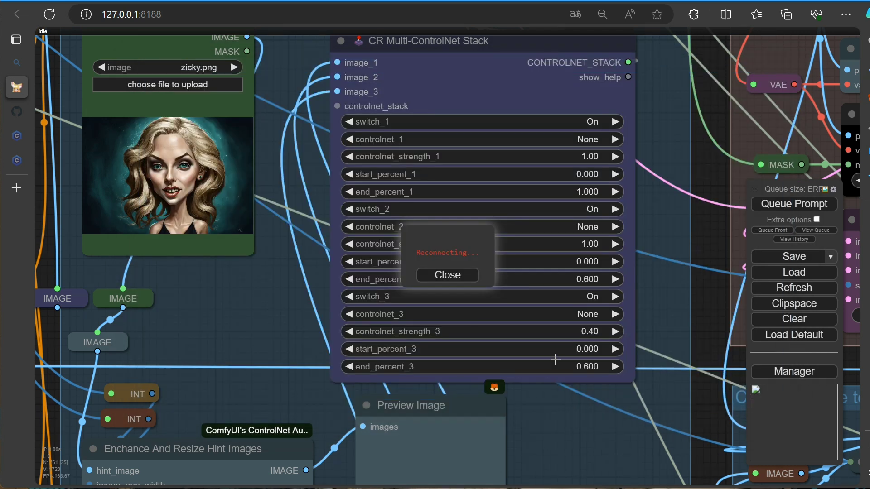
left_click(445, 280)
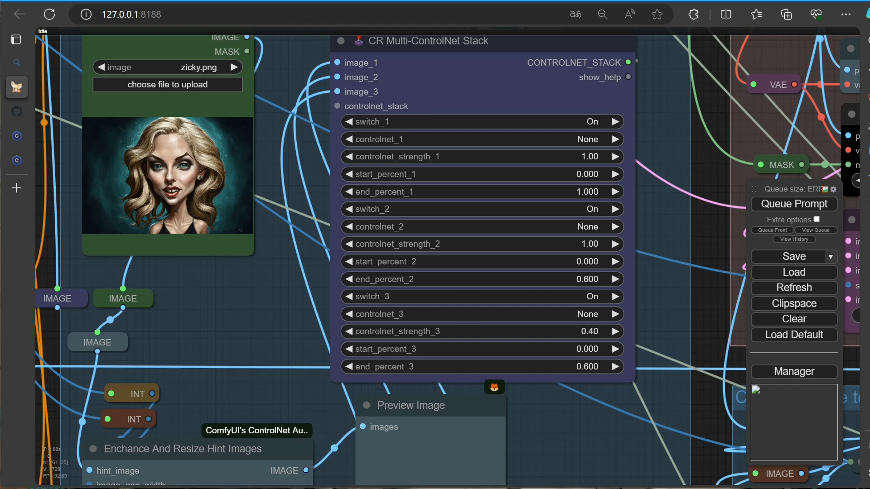
Step: Run install.bat from the ComfyUI\custom_nodes\comfyui_controlnet_aux folder and close its console once it finishes
left_click(149, 488)
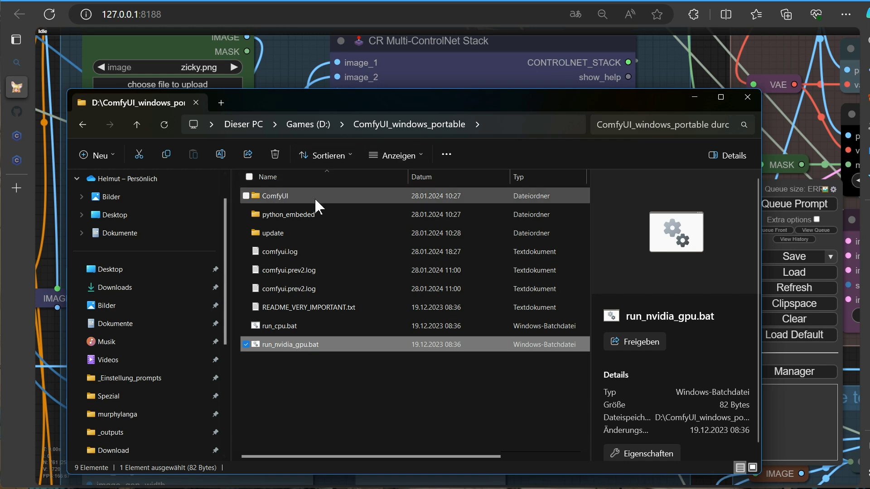
double_click(268, 196)
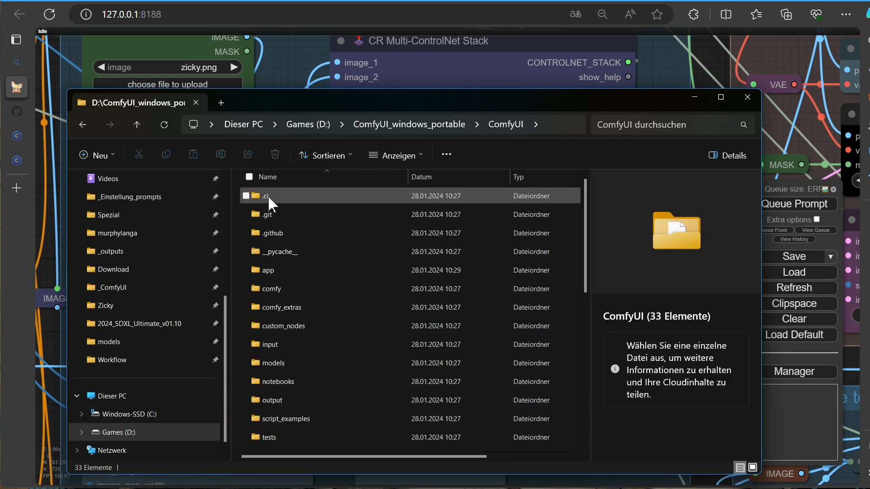
double_click(271, 323)
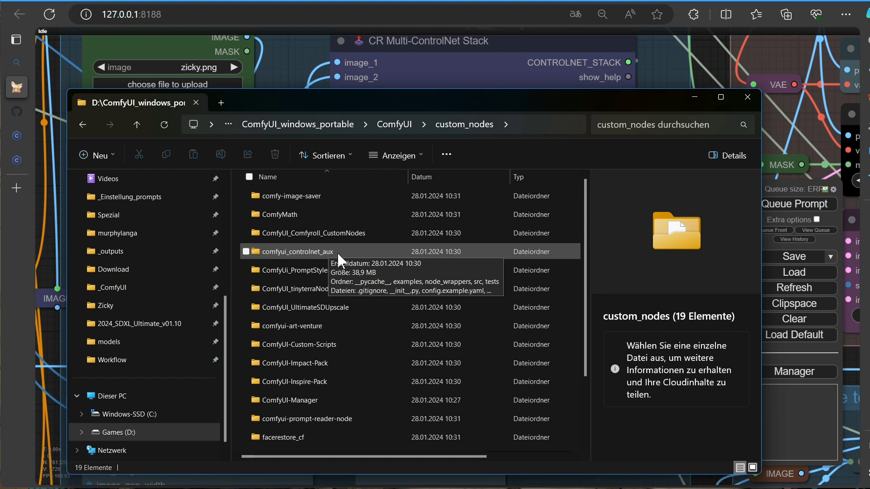
double_click(284, 252)
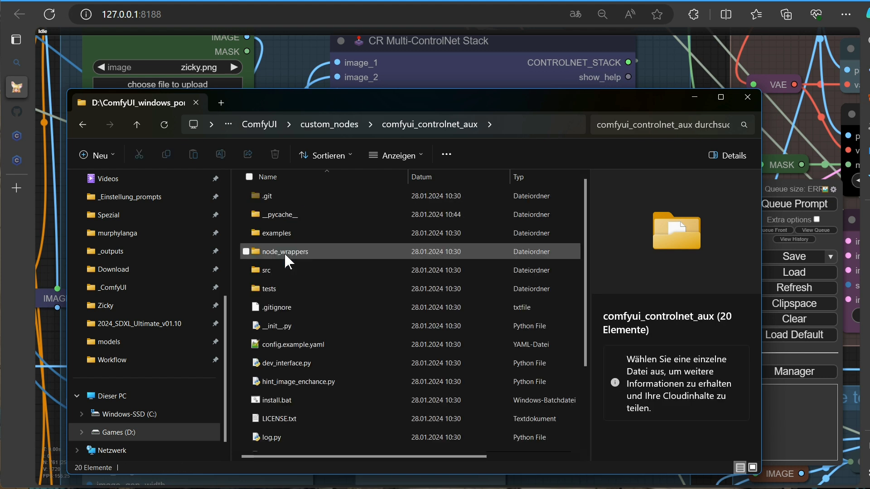
scroll(290, 264, "down", 3)
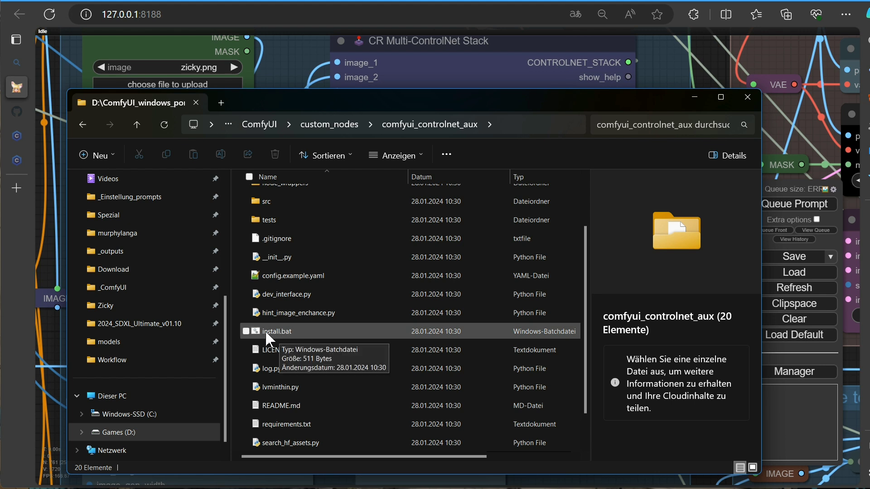
double_click(266, 334)
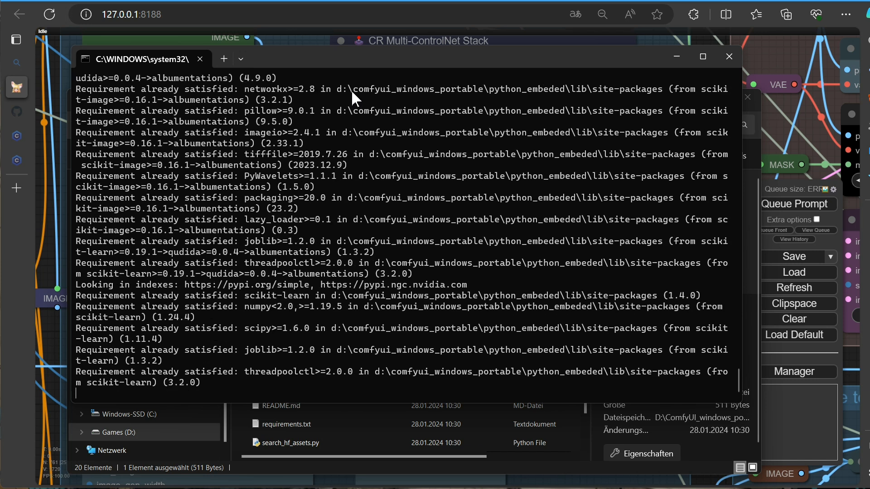
key("Return")
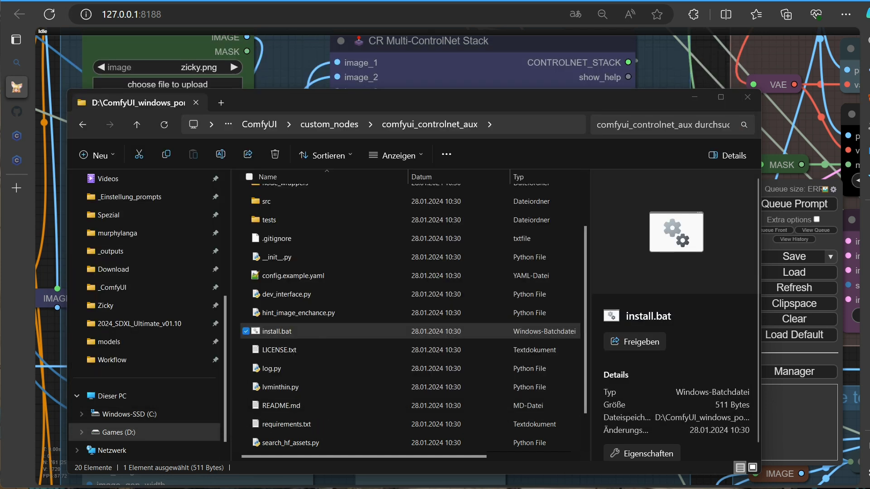
Step: Restart ComfyUI with run_nvidia_gpu.bat from the ComfyUI_windows_portable folder and dismiss the browser's translation offer
left_click(259, 127)
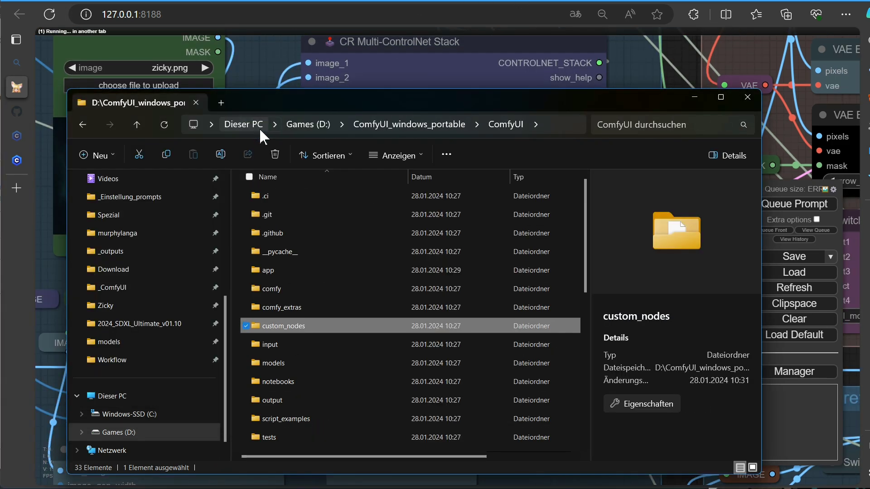
left_click(405, 122)
left_click(282, 347)
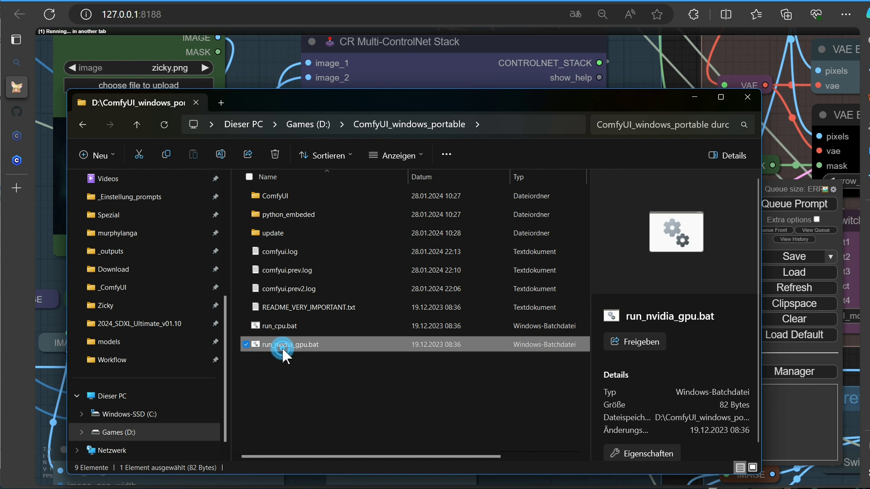
double_click(282, 347)
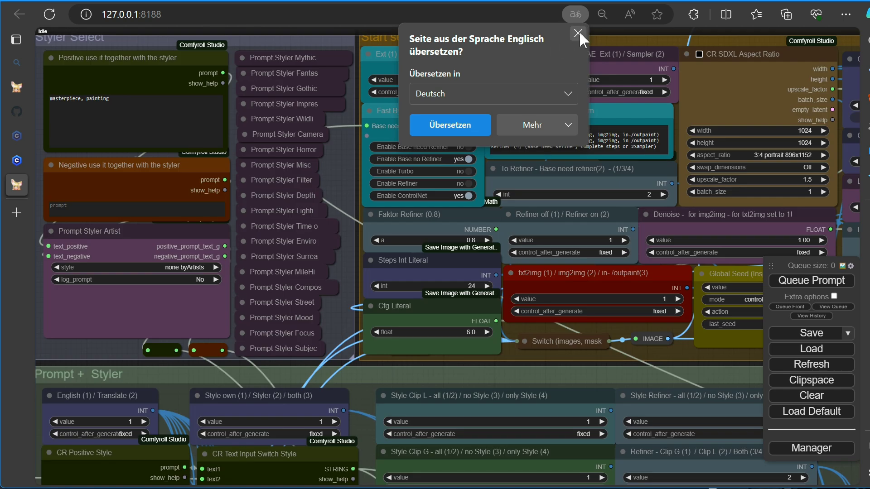
left_click(578, 34)
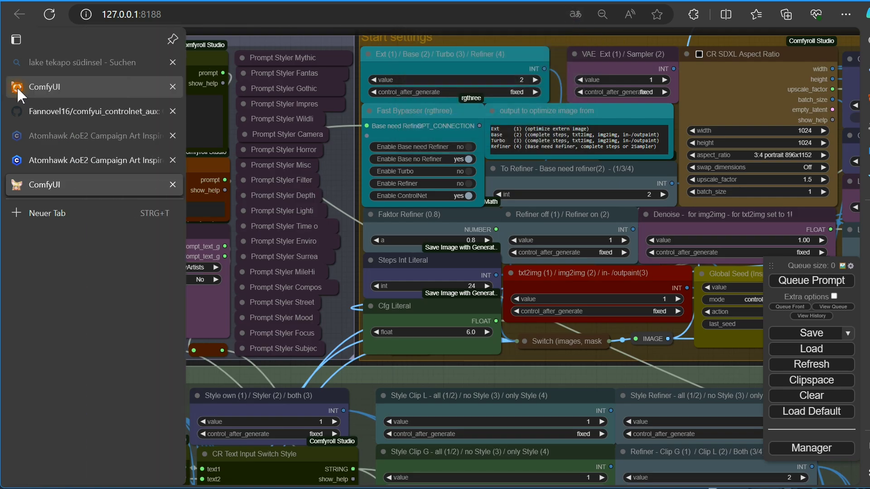
Step: Close the old ComfyUI browser tab and both Atomhawk AoE2 Civitai tabs, keeping the newly opened ComfyUI tab
right_click(19, 92)
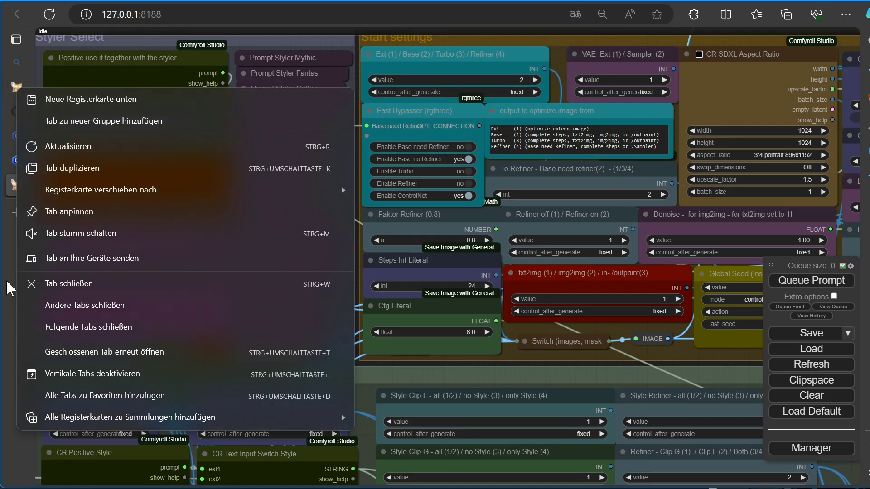
left_click(10, 288)
mouse_move(25, 92)
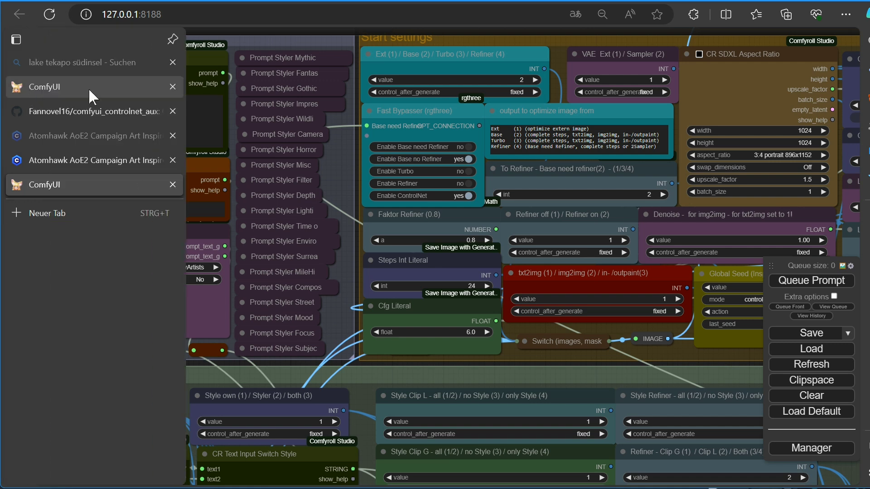
left_click(173, 86)
left_click(173, 105)
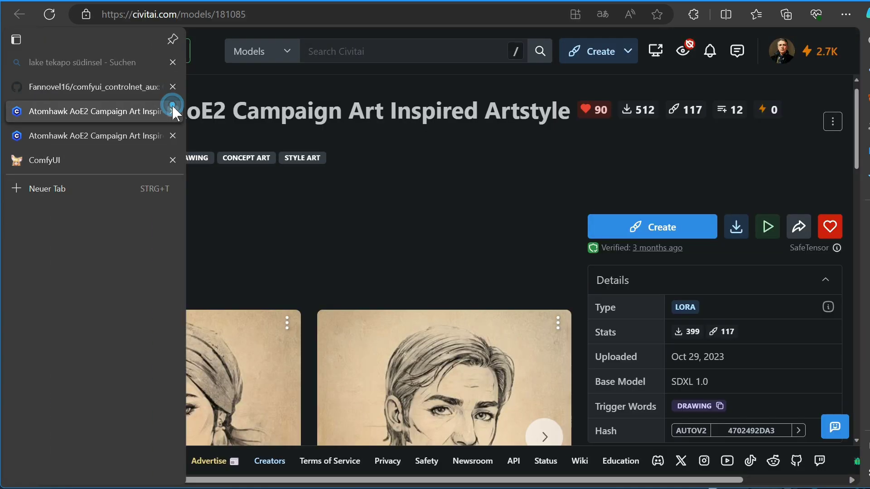
left_click(173, 112)
left_click(173, 112)
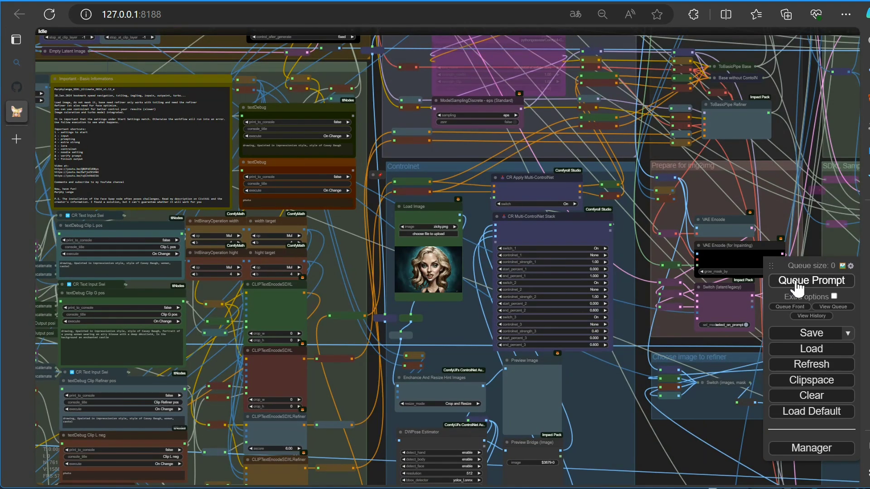
Step: Queue the workflow and follow its run at the Controlnet group's DWPose Estimator and Realistic Lineart nodes
left_click(795, 283)
scroll(635, 376, "up", 2)
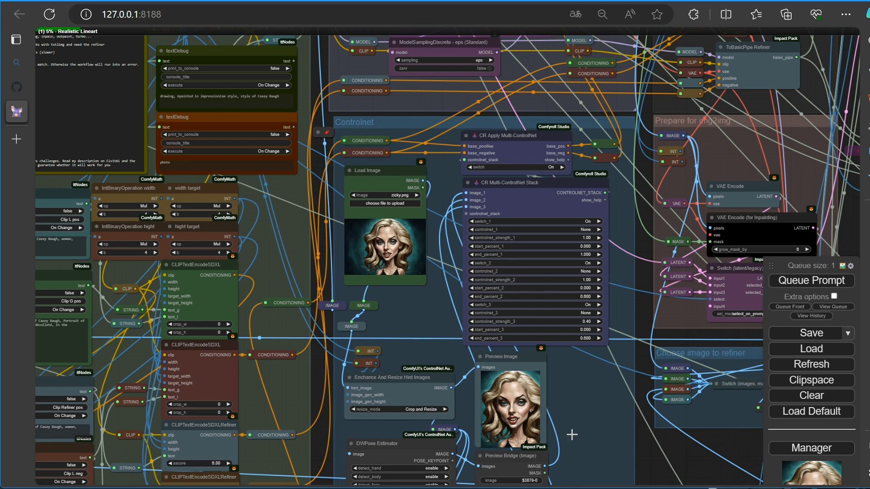
scroll(652, 433, "up", 5)
scroll(651, 433, "up", 1)
left_click_drag(626, 466, 562, 284)
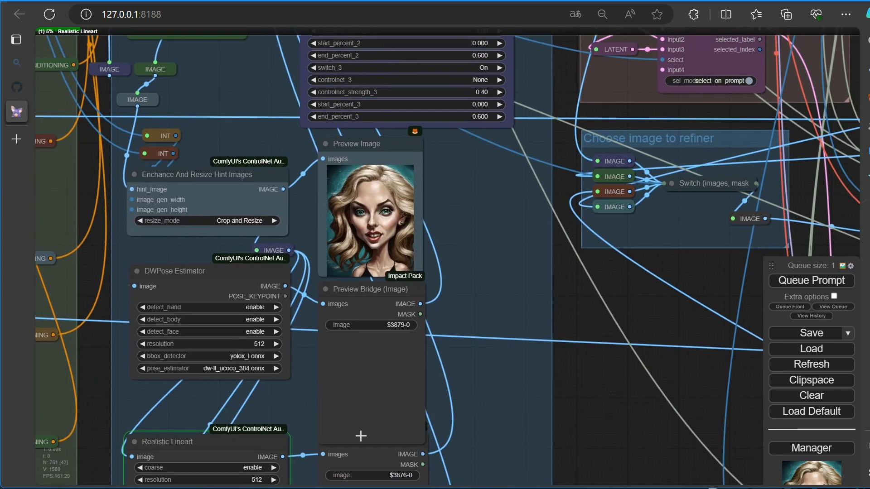
left_click_drag(604, 429, 585, 314)
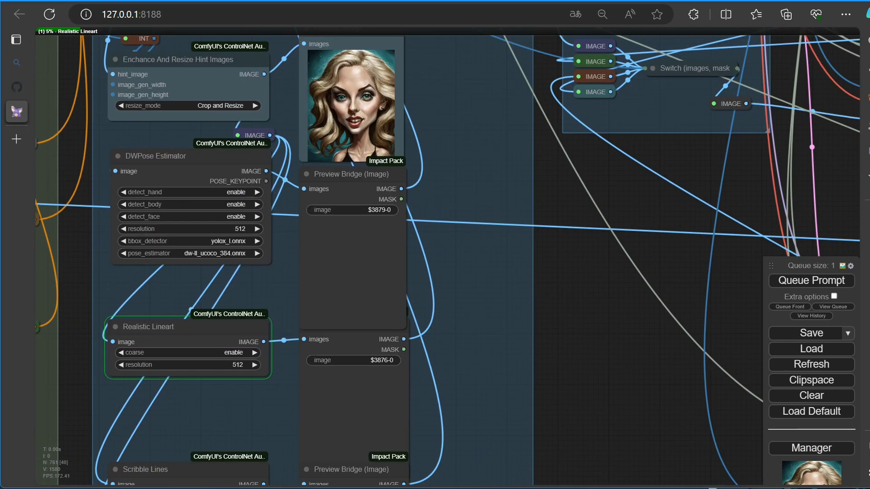
Step: Check the progress of the preprocessor model downloads in the ComfyUI console and return to the workflow
key("alt+Tab")
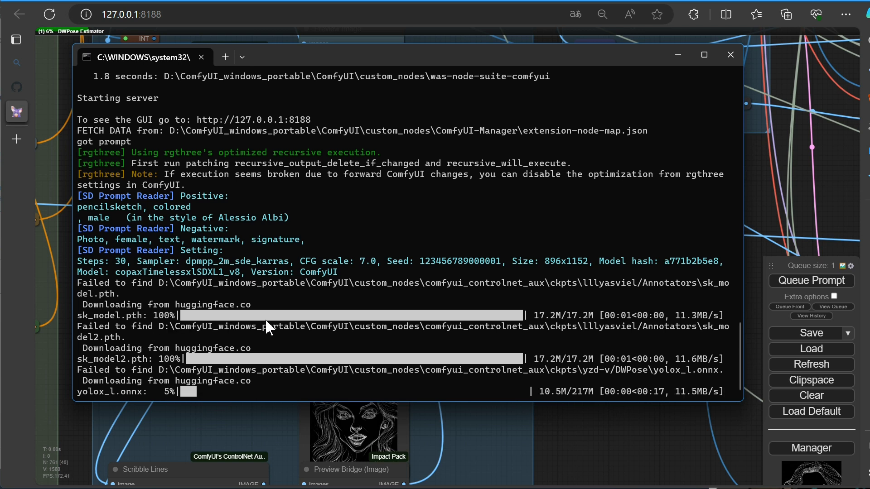
left_click_drag(420, 63, 467, 45)
scroll(583, 407, "down", 3)
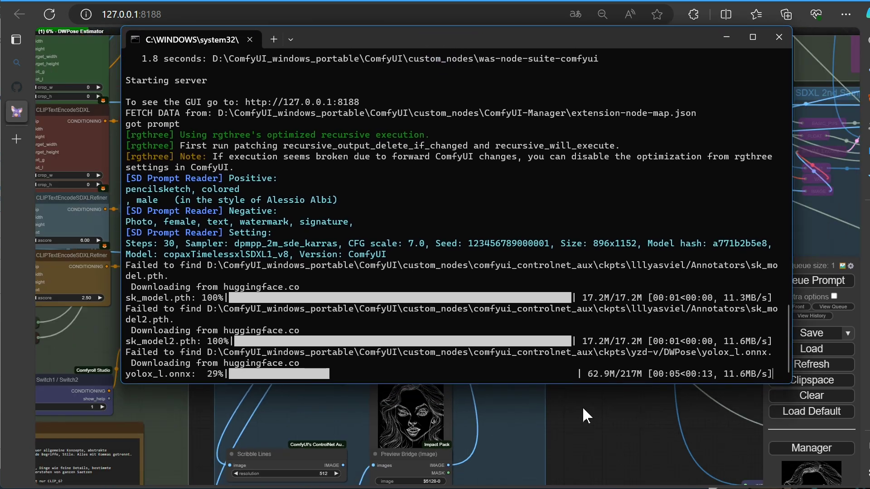
left_click_drag(421, 41, 476, 66)
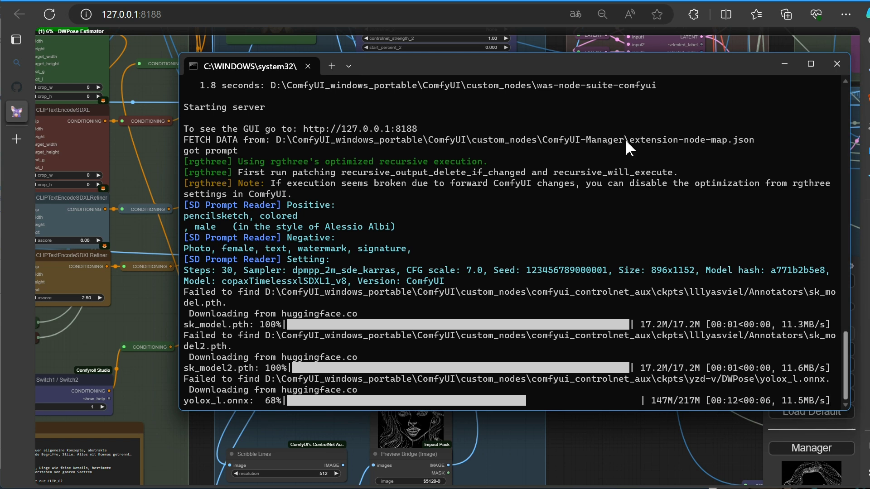
left_click(616, 447)
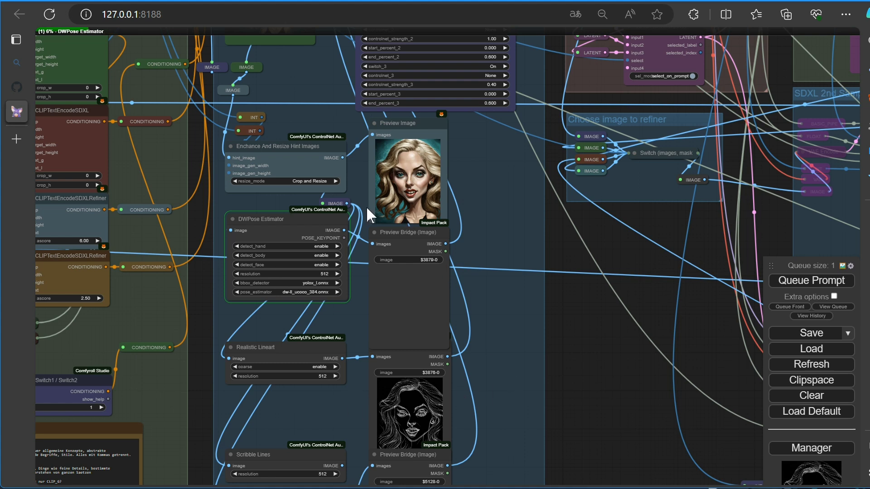
Step: Look over the Controlnet group's preprocessor nodes and image previews, from DWPose Estimator to Zoe Depth Map, during the run
scroll(549, 234, "down", 3)
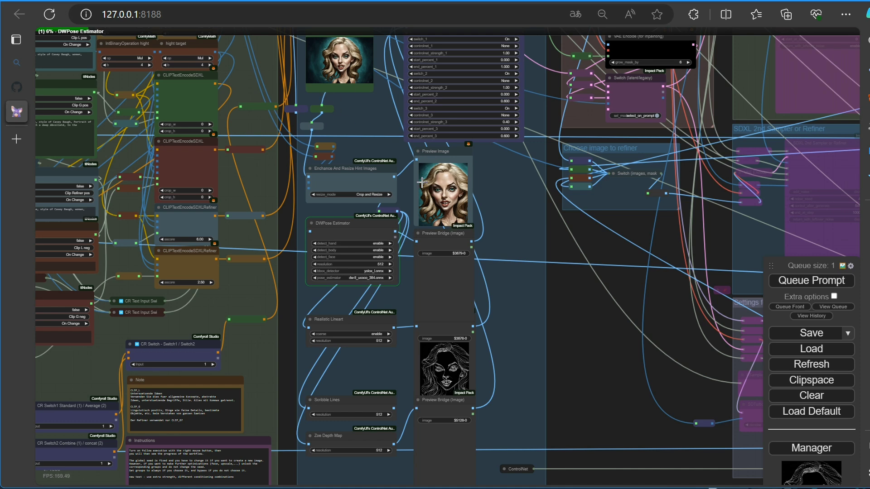
scroll(553, 274, "down", 8)
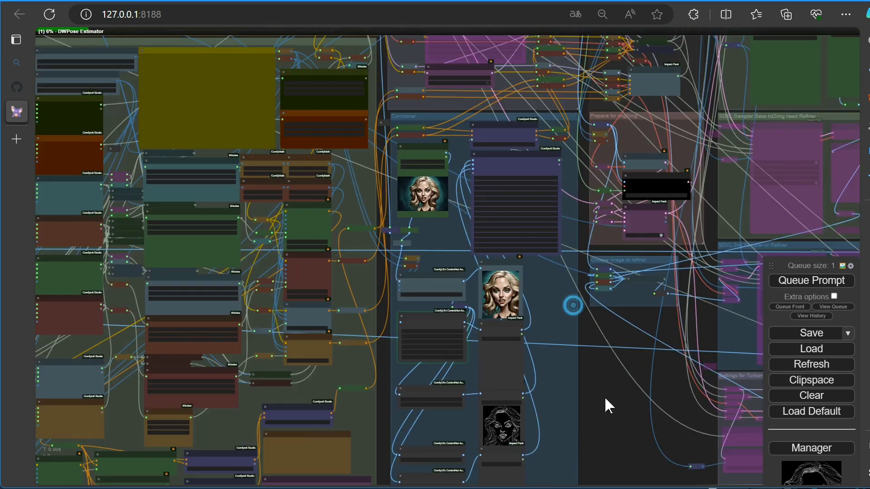
left_click_drag(634, 448, 703, 488)
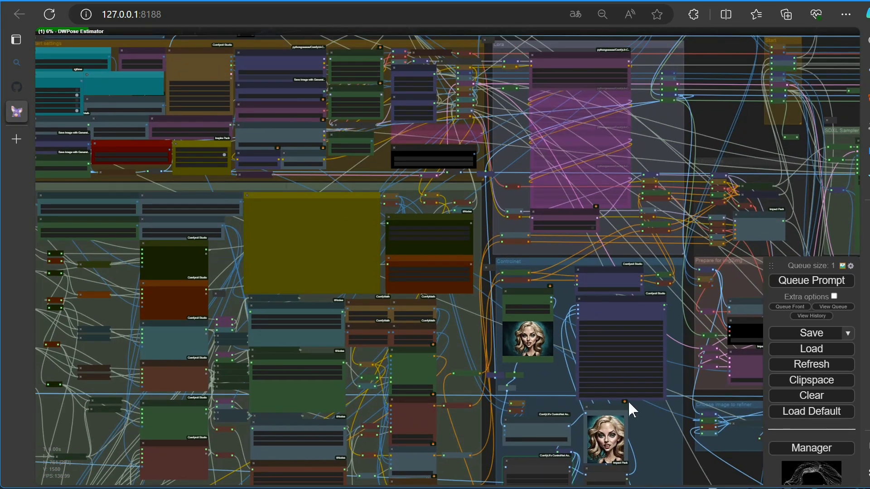
scroll(683, 414, "up", 10)
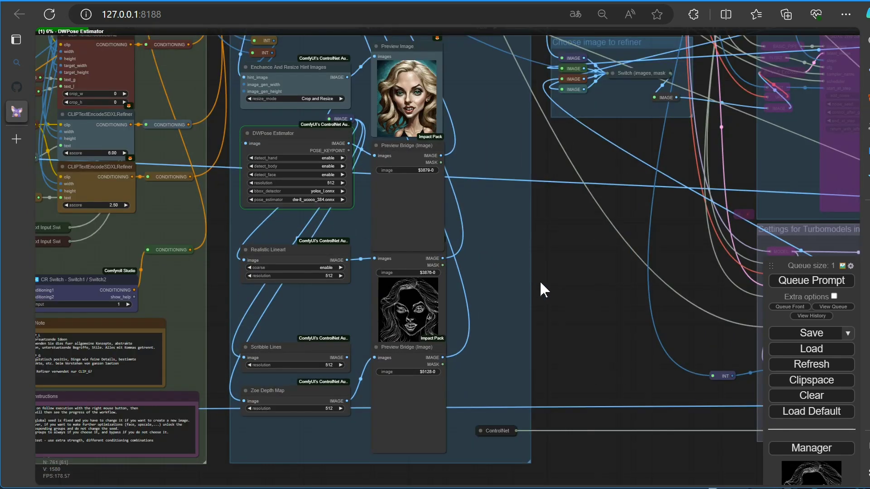
scroll(540, 282, "up", 3)
left_click_drag(524, 250, 694, 365)
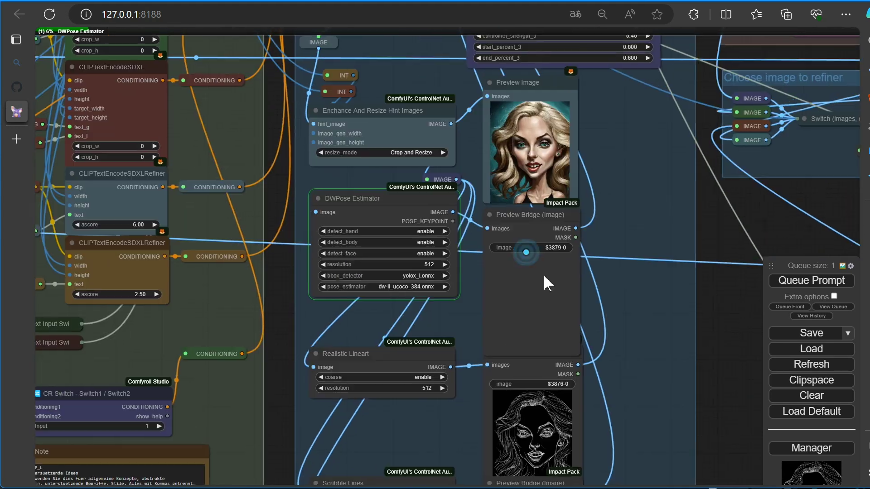
Step: Monitor the ZoeD_M12_N.pt model download in the ComfyUI console until it finishes, and return to the workflow
key("alt+Tab")
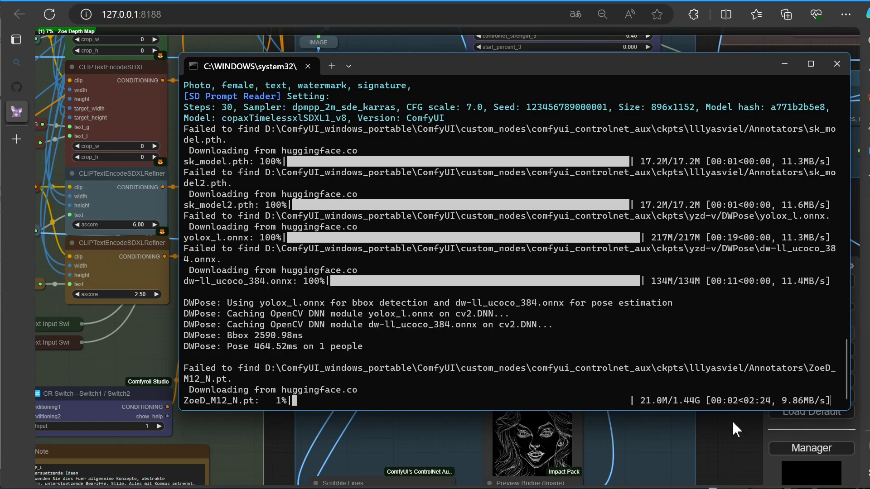
left_click(718, 447)
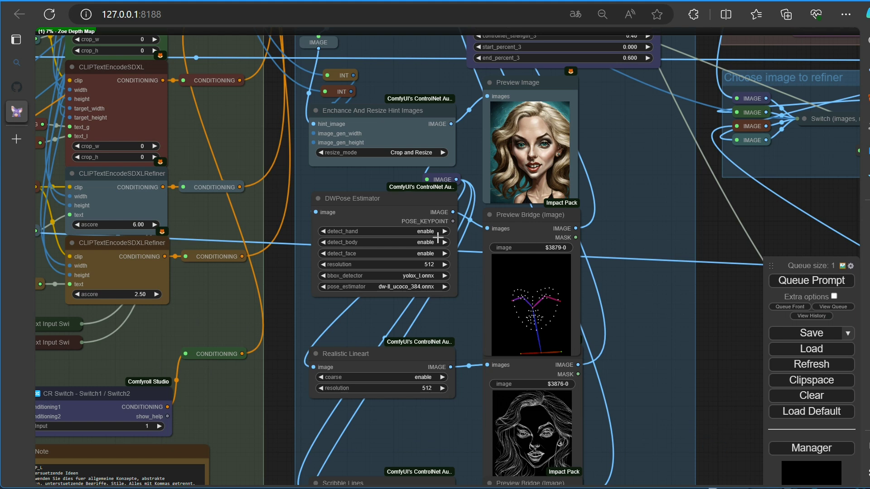
scroll(719, 385, "down", 5)
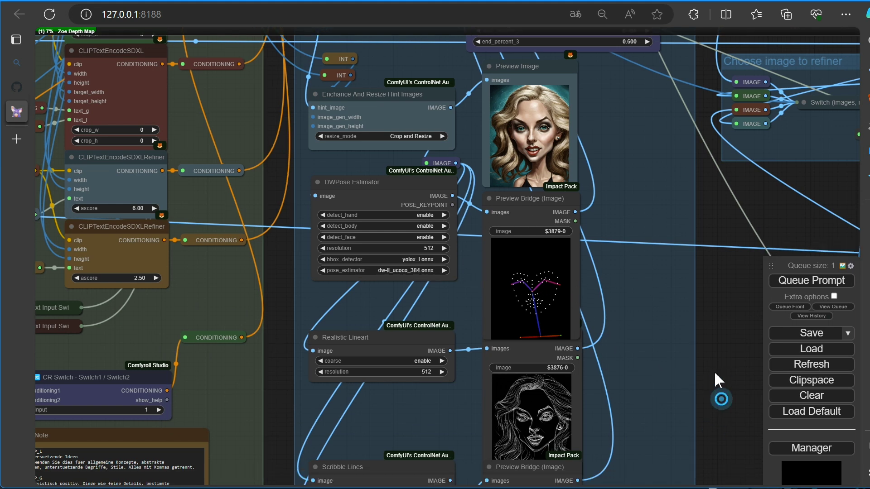
key("alt+Tab")
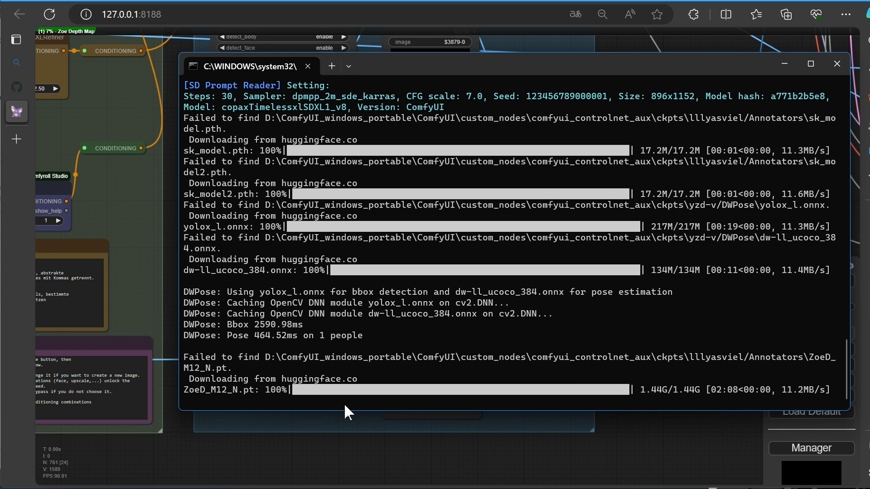
left_click(628, 458)
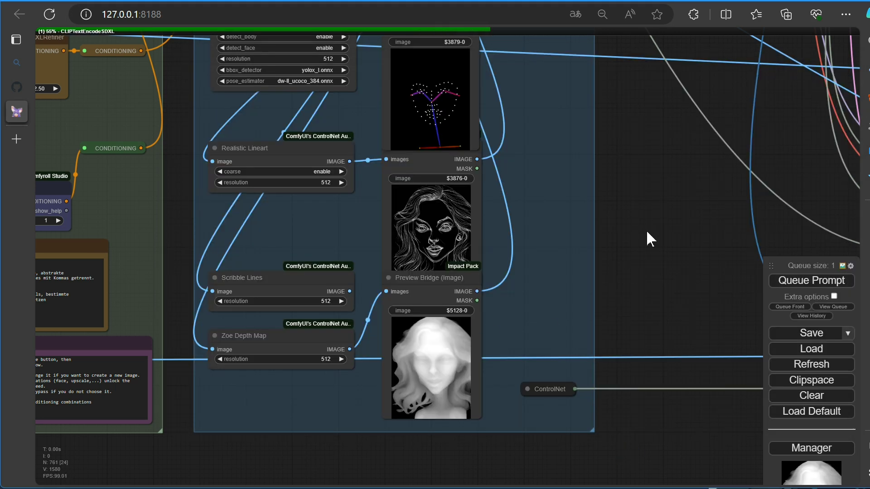
Step: Follow the run at the KSampler (pipe) node in the SDXL Sampler Base txt2img full steps / img2img group
scroll(647, 228, "down", 8)
left_click_drag(648, 223, 211, 415)
left_click_drag(658, 339, 574, 483)
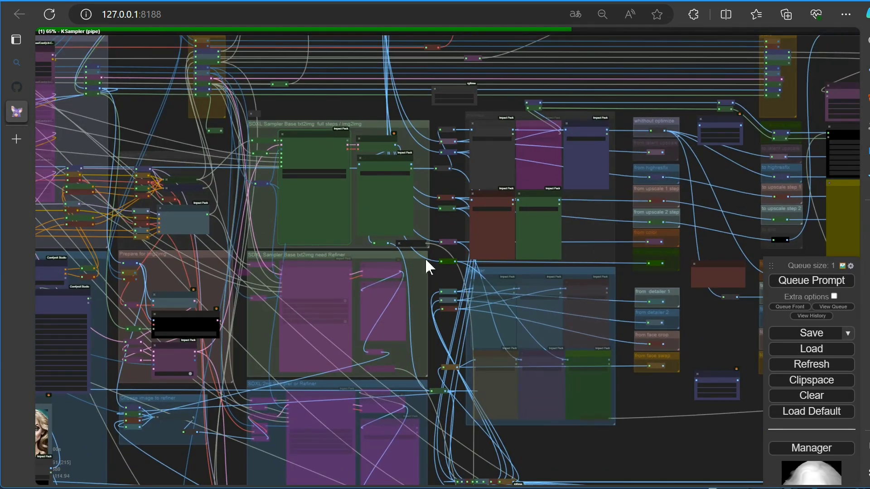
scroll(425, 258, "up", 3)
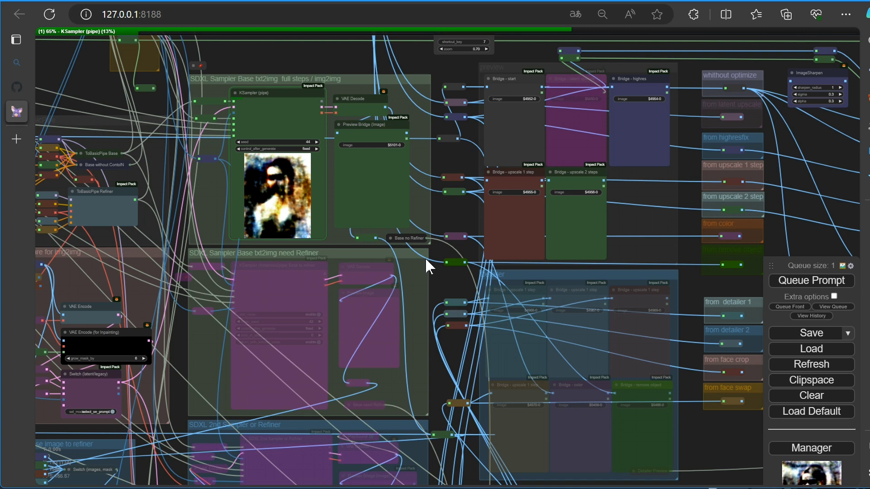
scroll(363, 208, "up", 2)
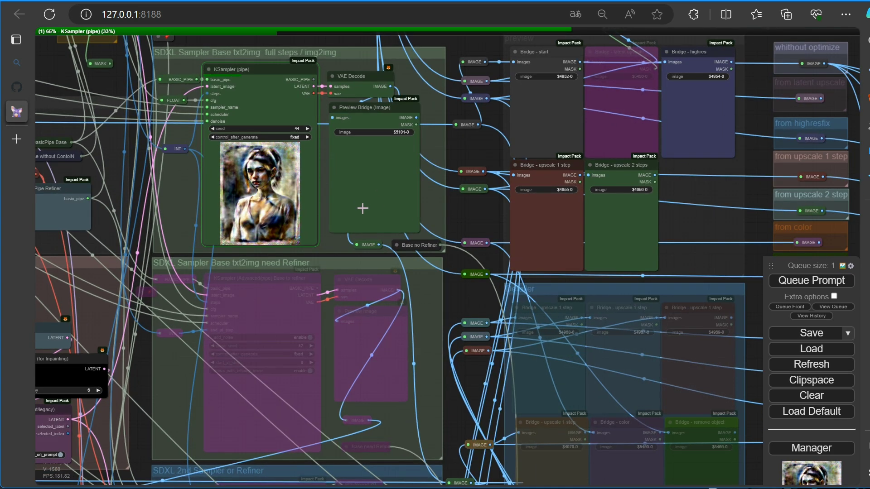
scroll(363, 208, "down", 7)
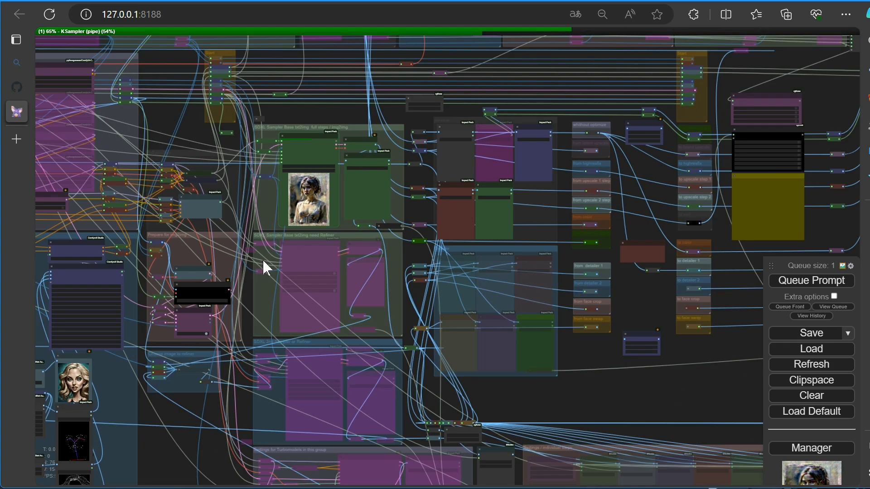
Step: Check which models are available for controlnet_1 in the Controlnet group's CR Multi-ControlNet Stack, leaving the selection as it is
left_click_drag(262, 259, 435, 255)
scroll(395, 272, "up", 10)
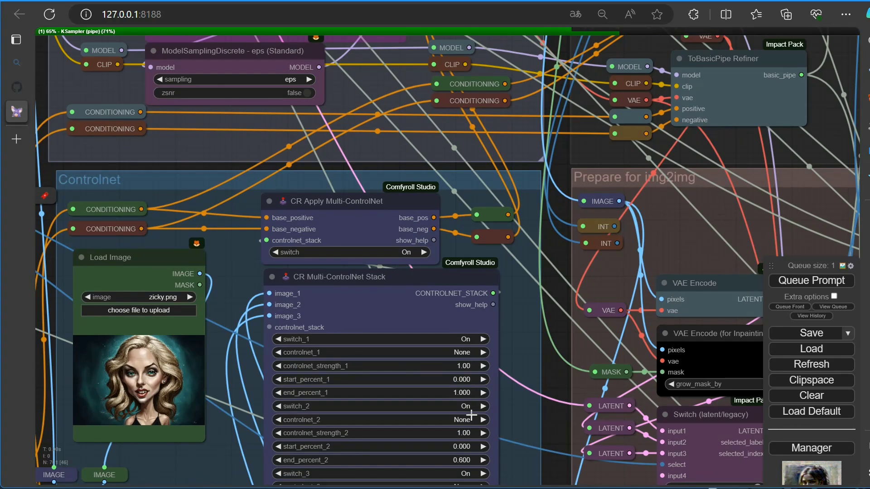
left_click(461, 353)
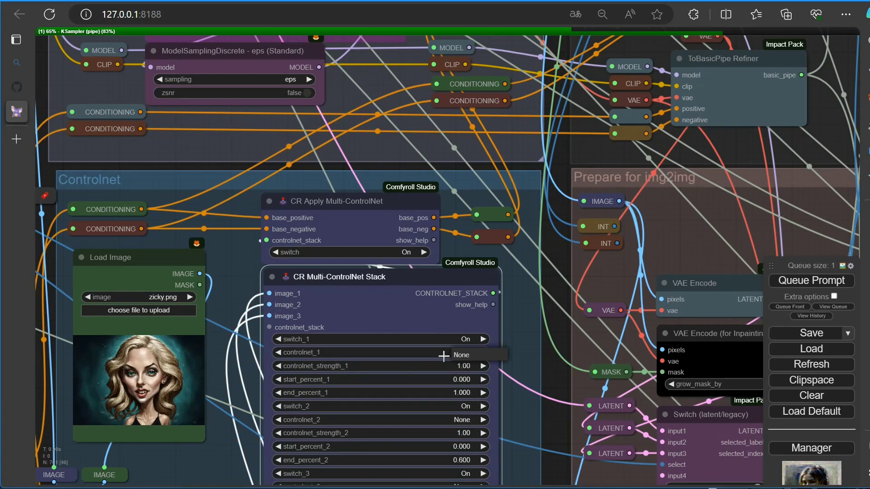
left_click(529, 331)
scroll(529, 328, "down", 4)
left_click_drag(519, 387, 440, 156)
scroll(449, 354, "down", 3)
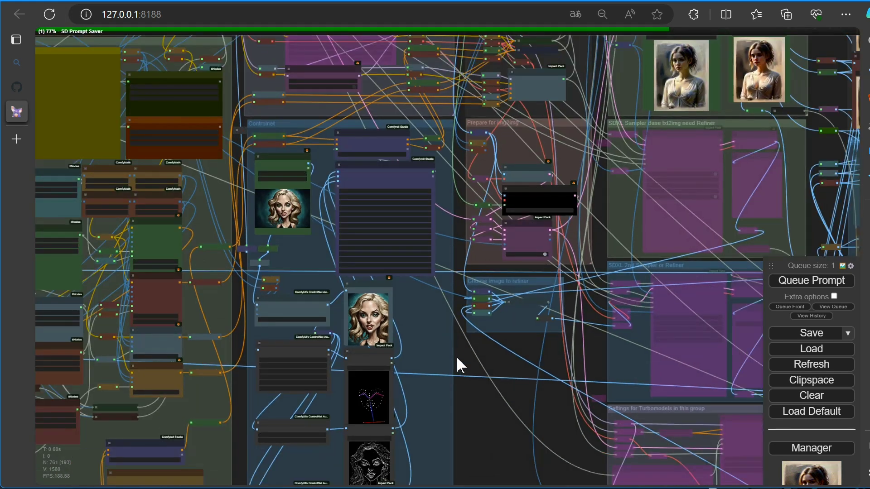
left_click_drag(482, 376, 424, 303)
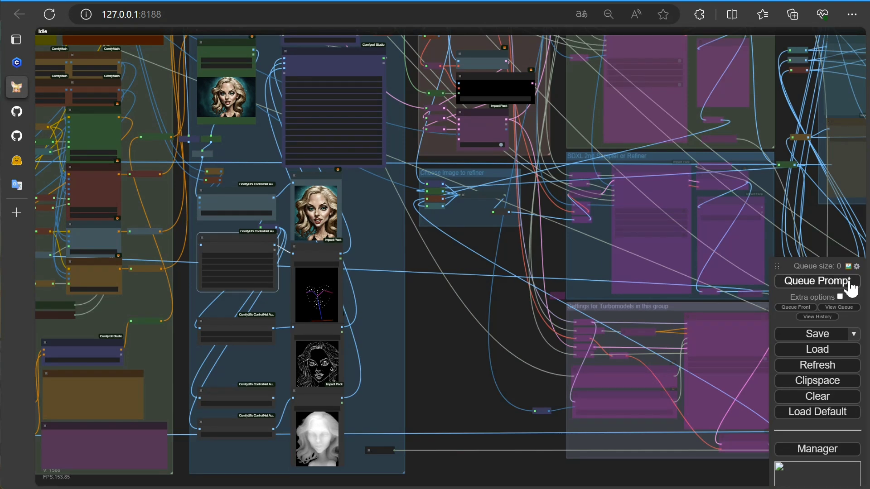
Step: Open the ComfyUI Manager's model installer and search it for "sdxl"
left_click(825, 453)
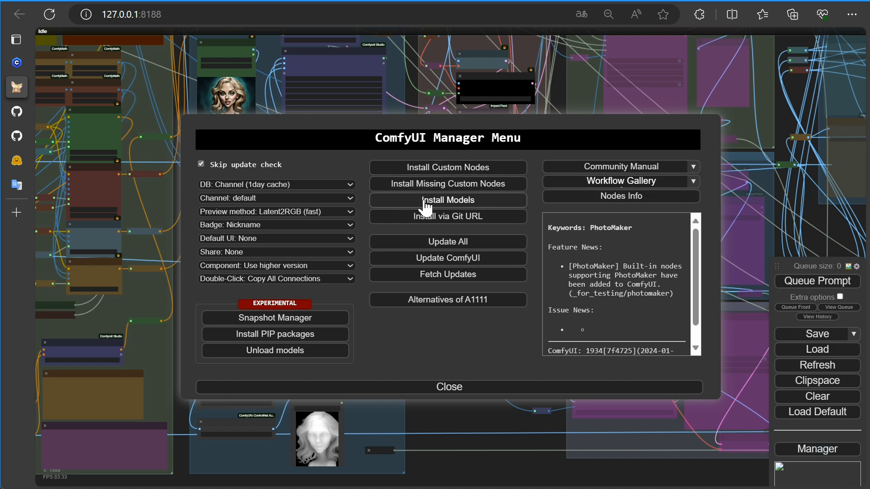
left_click(446, 200)
left_click_drag(637, 89, 607, 86)
type("sd")
left_click(747, 88)
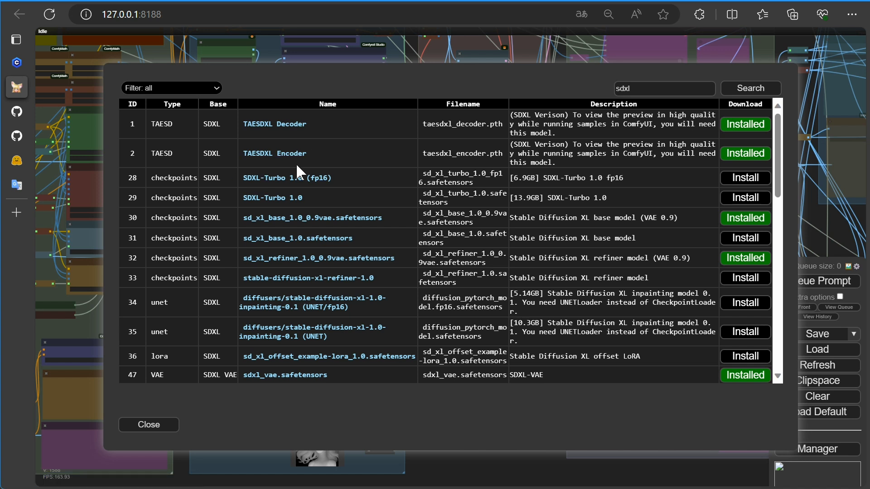
Step: Look through the SDXL search results for ControlNet models, from the control-lora entries to OpenPose, softedge and depth-zoe
scroll(290, 177, "down", 2)
scroll(318, 226, "down", 1)
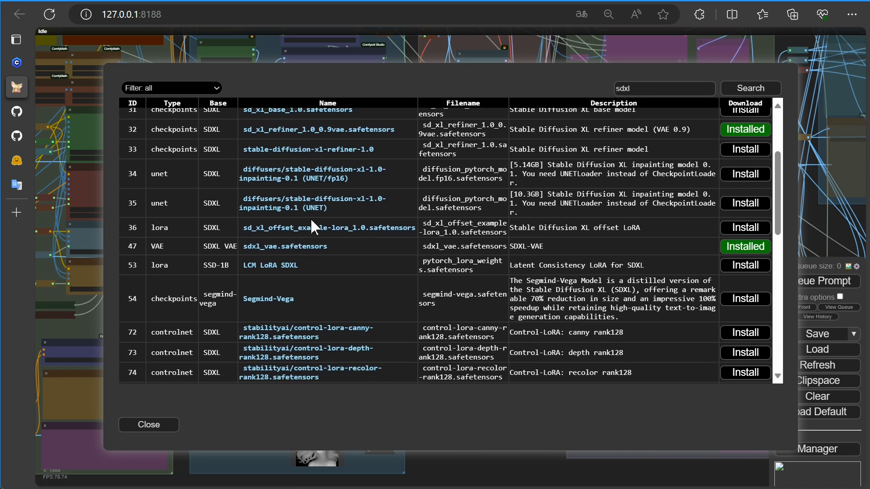
scroll(274, 221, "down", 2)
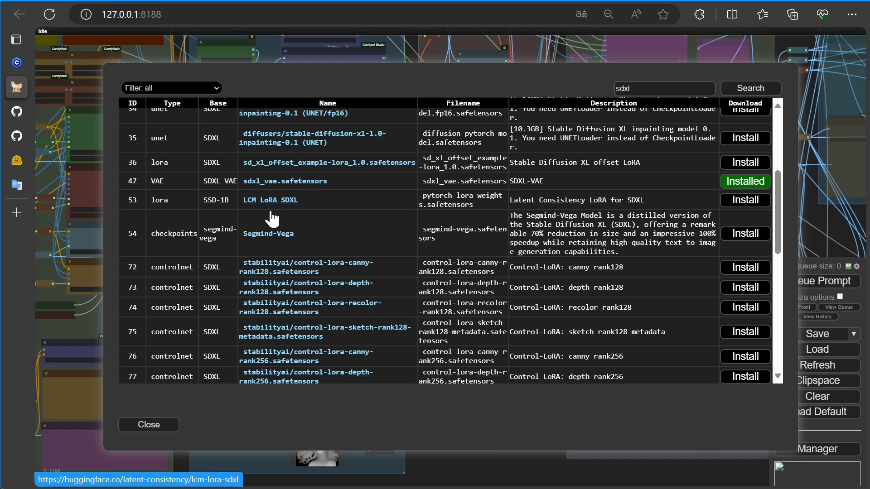
scroll(272, 219, "down", 2)
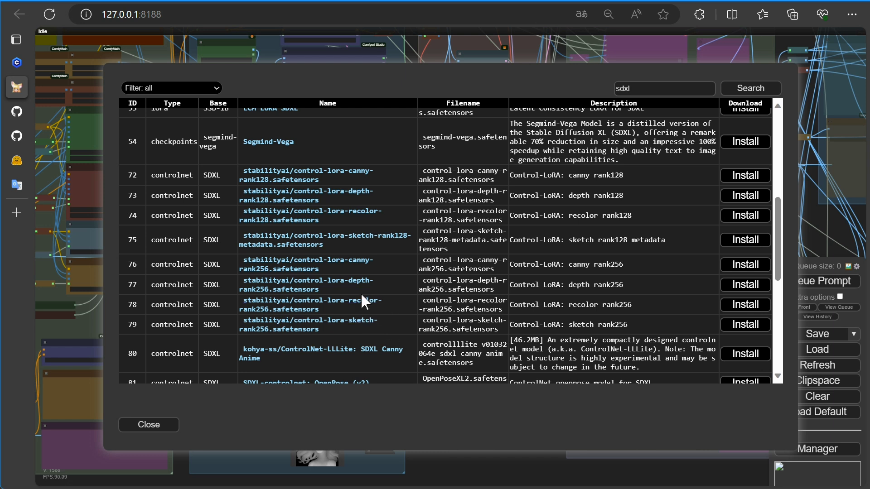
scroll(366, 302, "down", 1)
scroll(360, 269, "down", 4)
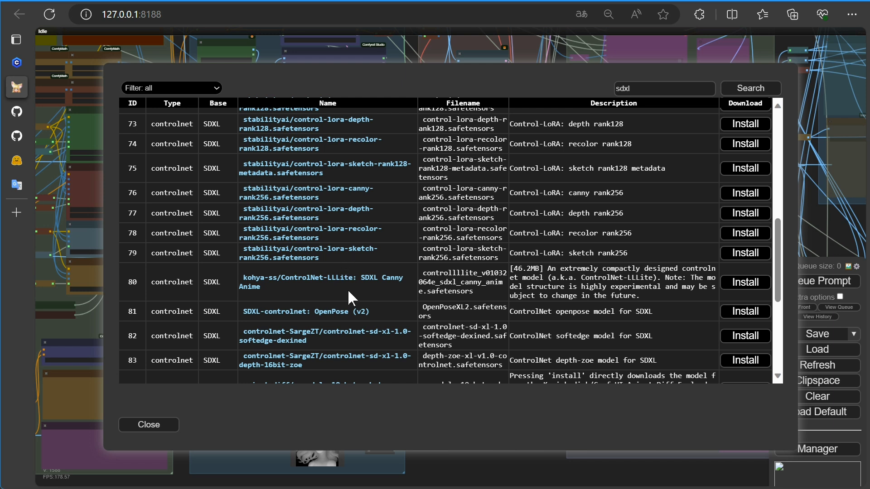
scroll(348, 293, "down", 4)
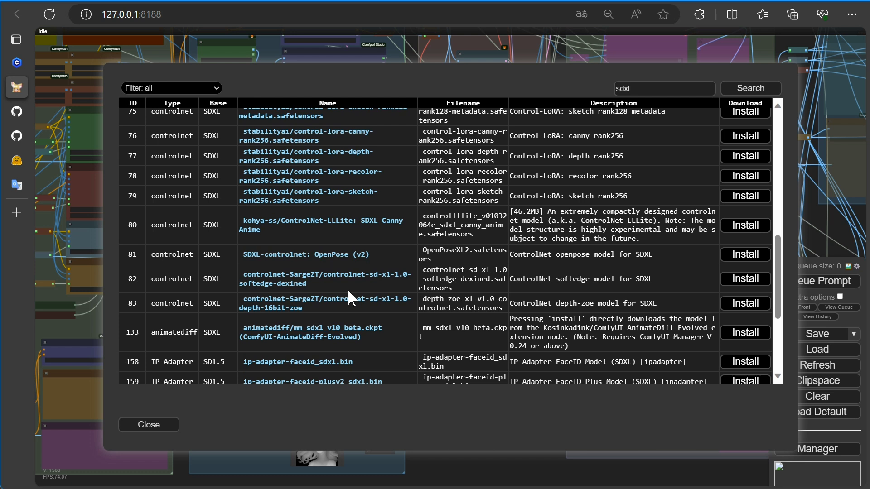
scroll(362, 303, "up", 3)
scroll(361, 303, "up", 4)
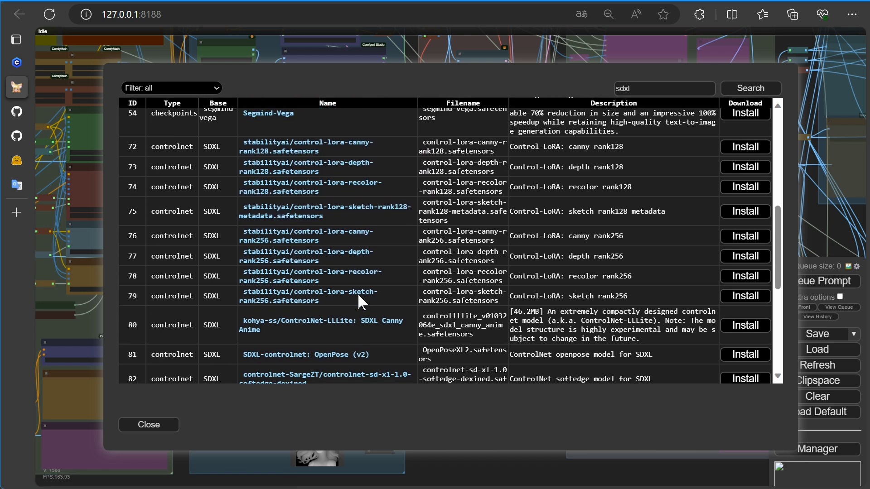
scroll(359, 296, "up", 1)
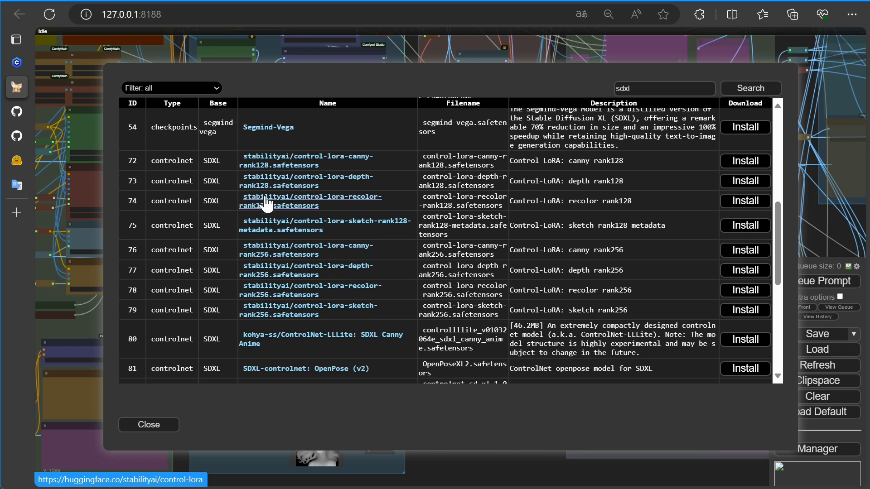
Step: Install the stabilityai control-lora canny, depth, recolor and sketch rank128 models, plus the canny and depth rank256 models
left_click(739, 164)
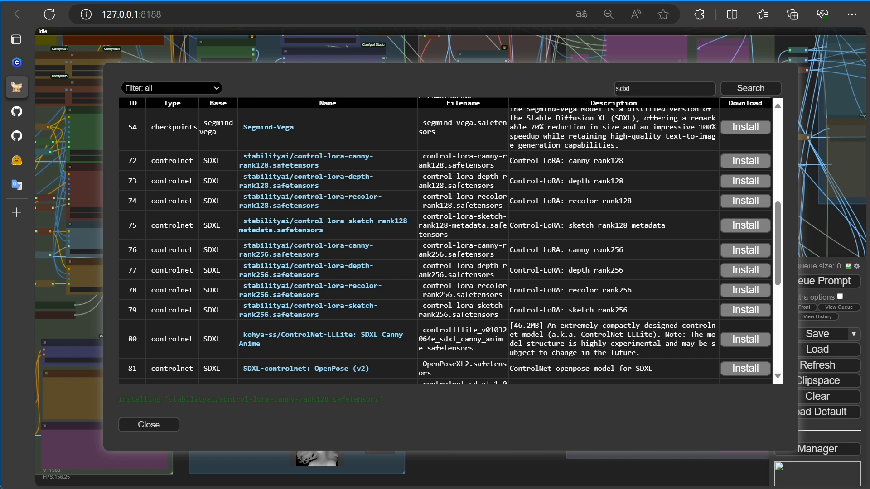
left_click(745, 267)
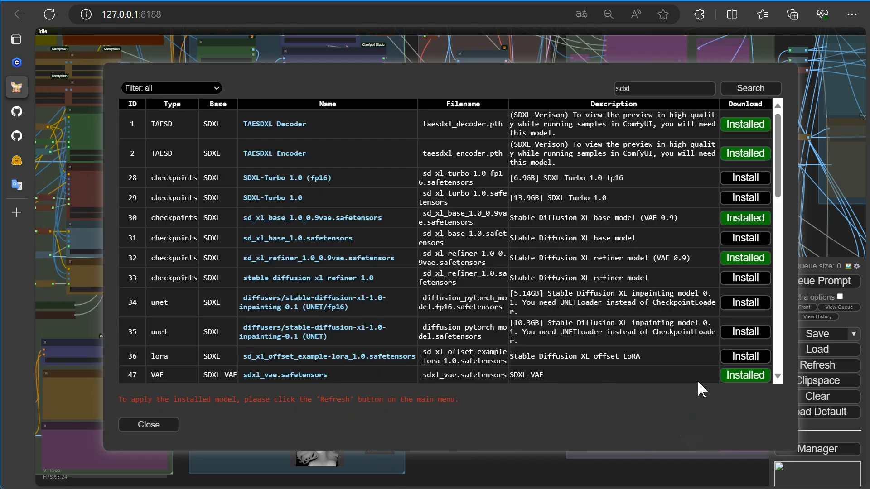
scroll(650, 265, "down", 10)
scroll(354, 233, "up", 5)
left_click(746, 145)
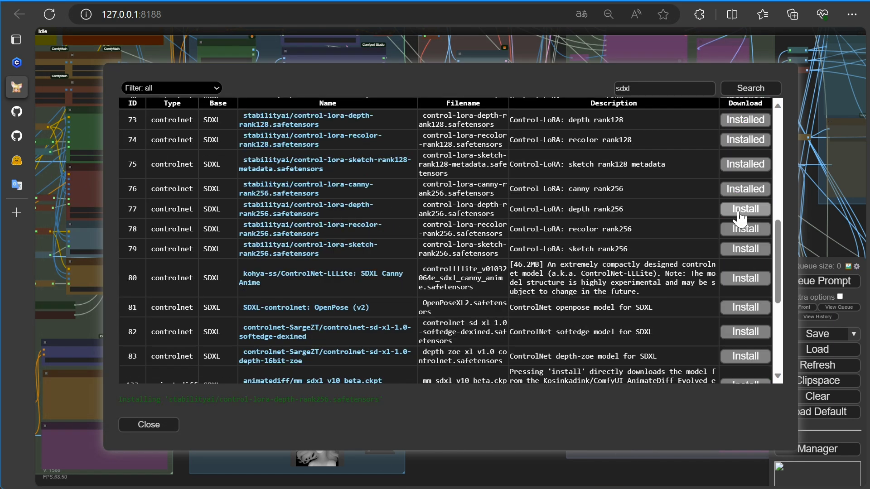
Step: Install the control-lora recolor and sketch rank256 models and the SDXL OpenPose (v2), softedge-dexined and depth-16bit-zoe ControlNet models
scroll(668, 270, "down", 2)
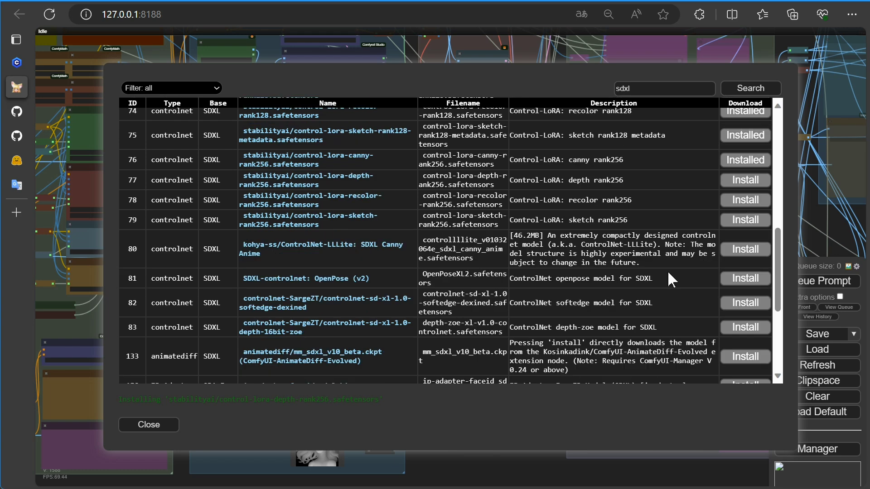
scroll(667, 271, "up", 2)
left_click(738, 292)
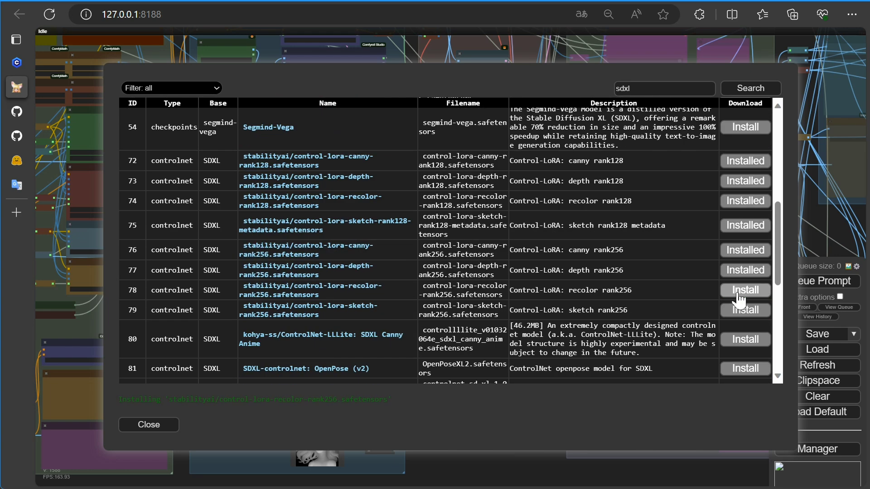
scroll(745, 272, "down", 2)
left_click(748, 243)
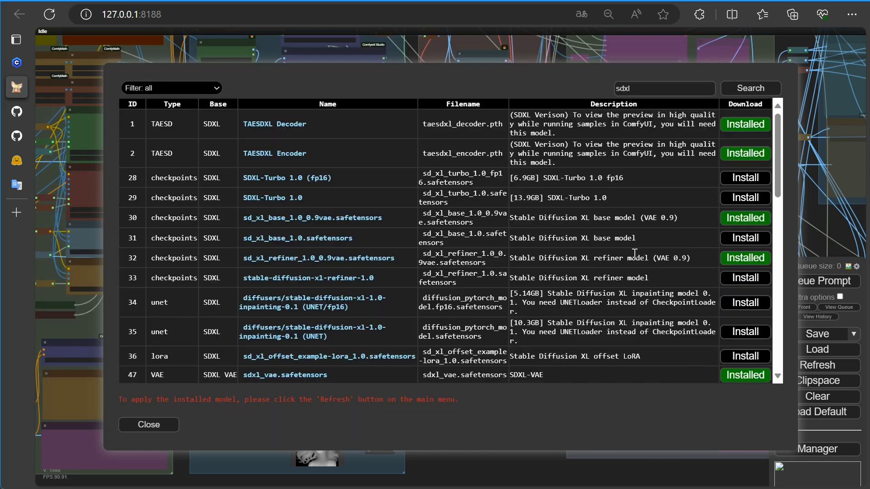
Step: Check the install status of the ControlNet entries, close the model installer and the Manager, and refresh ComfyUI
scroll(684, 237, "down", 6)
scroll(684, 237, "down", 4)
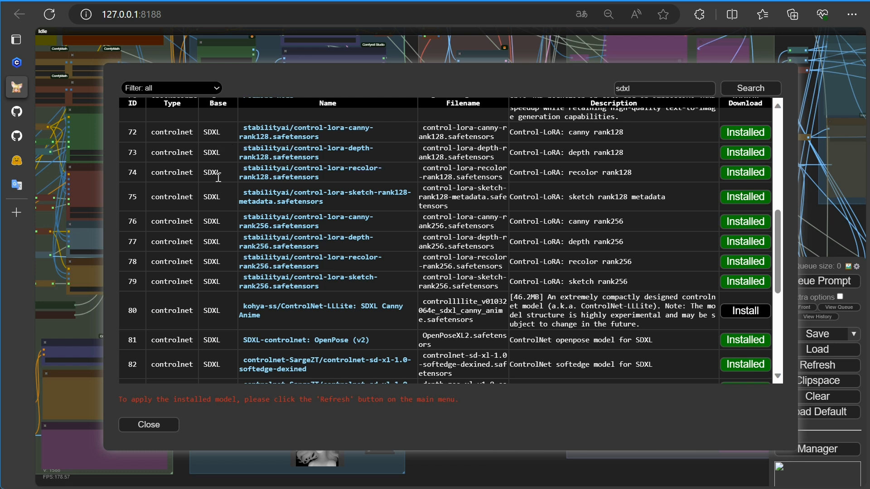
scroll(237, 297, "down", 2)
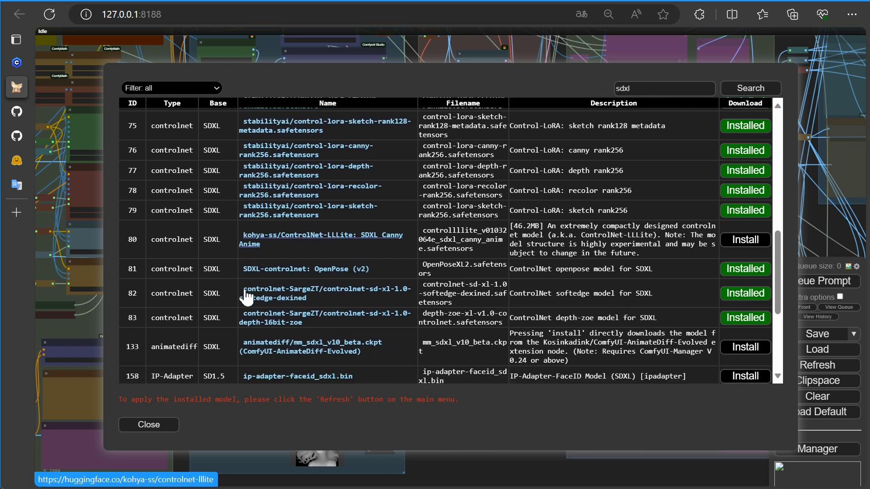
scroll(335, 322, "down", 3)
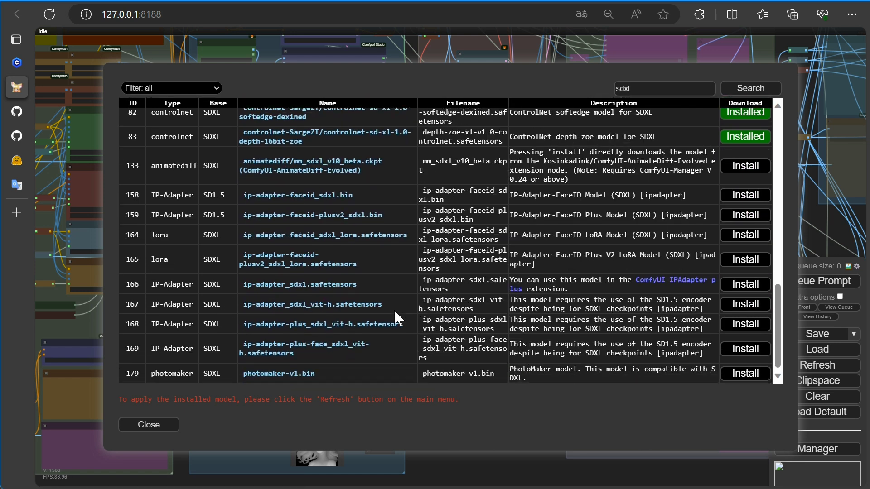
left_click(164, 425)
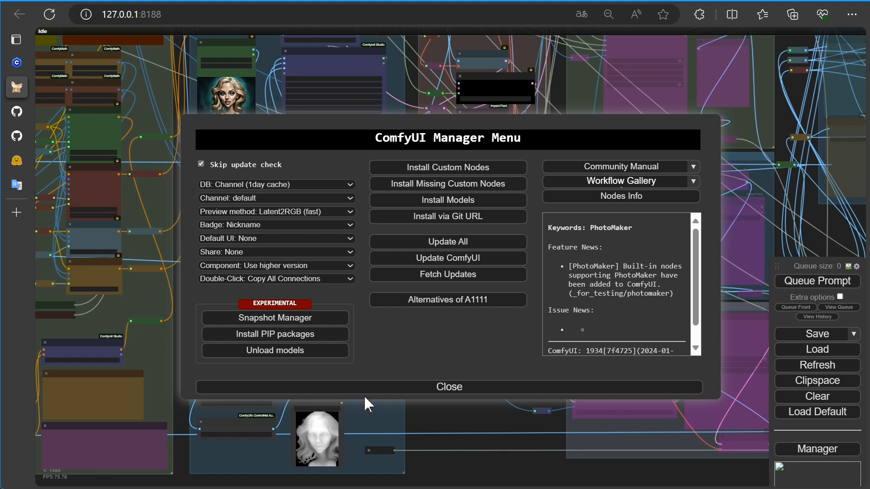
left_click(447, 388)
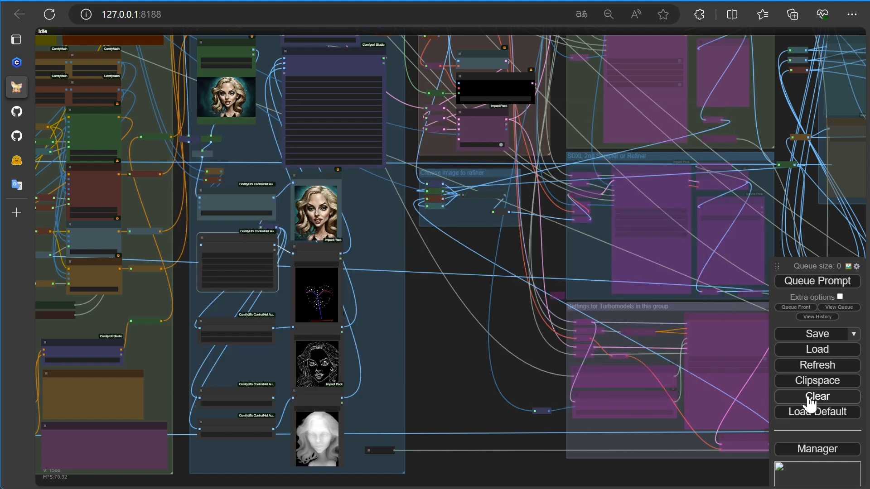
left_click(826, 371)
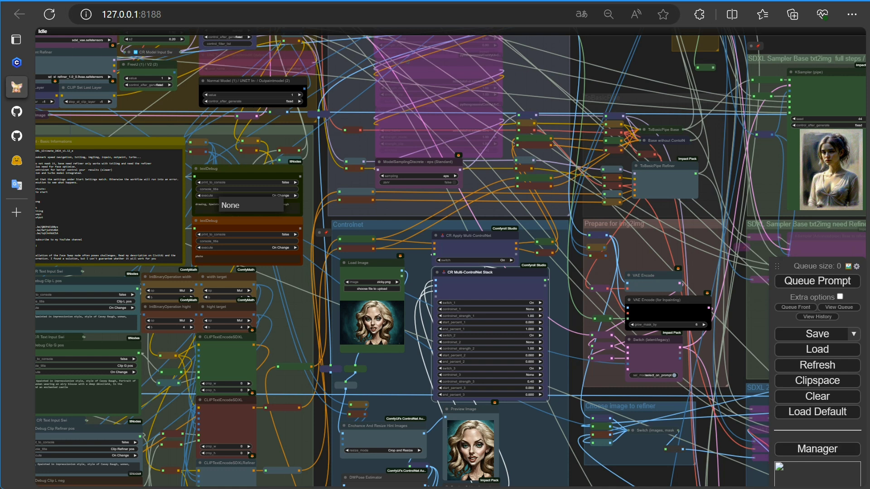
Step: Switch to the ComfyUI console and stop the running server
left_click(414, 488)
key("ctrl+c")
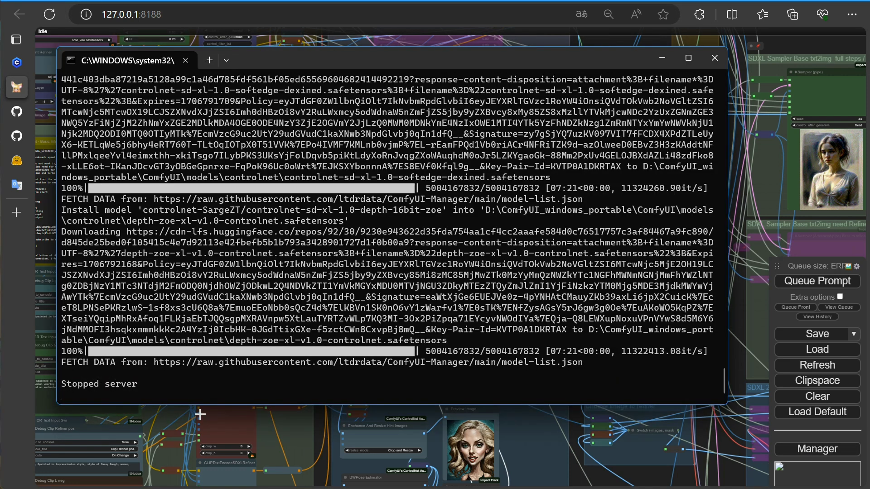
Step: Confirm ending the server's batch job, dismiss the reconnection notice, restart ComfyUI and minimise its console
type("j")
key("Return")
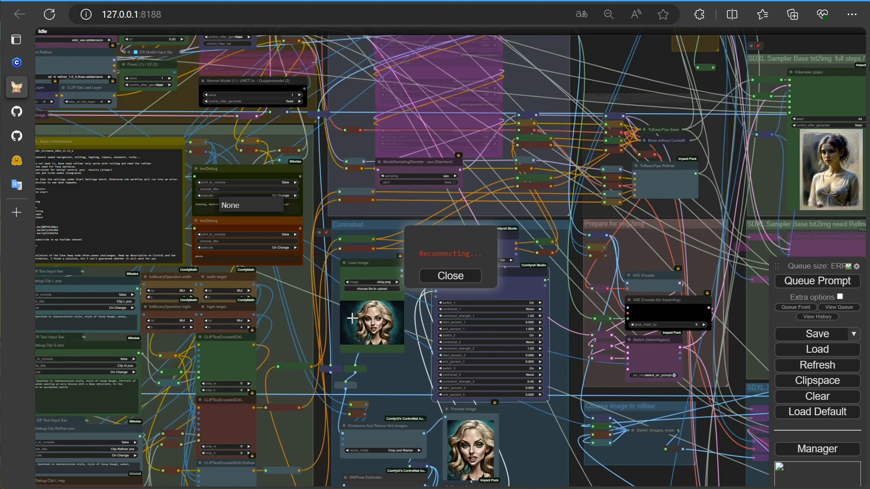
left_click(464, 284)
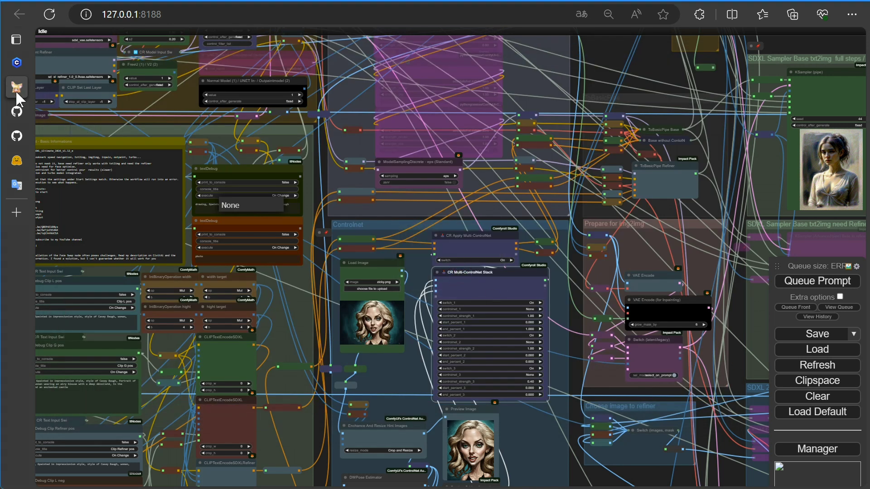
mouse_move(140, 81)
left_click(172, 87)
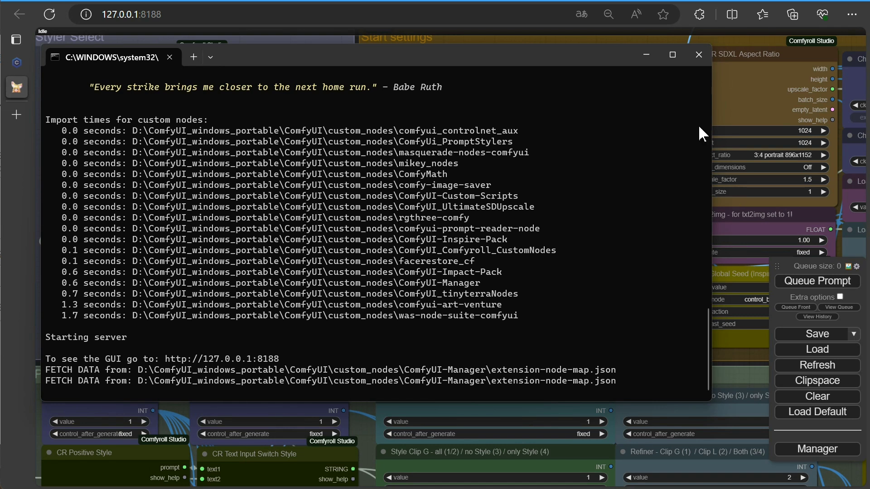
left_click(647, 53)
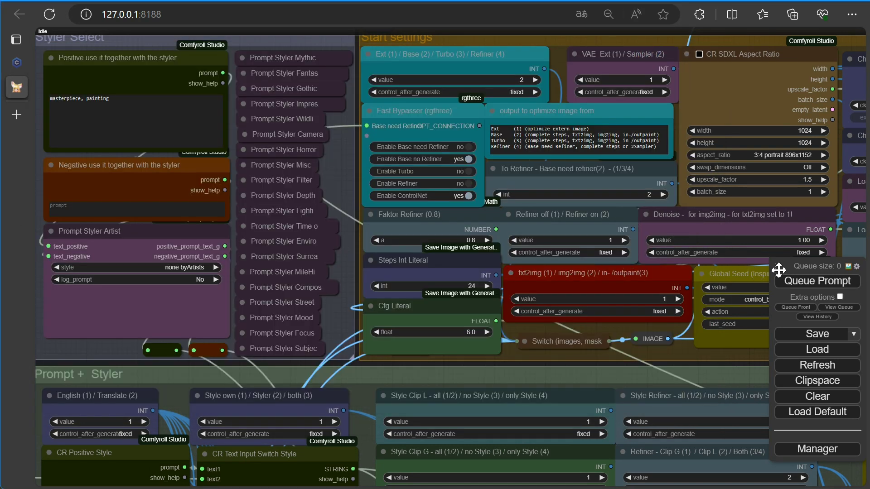
Step: Move the floating queue menu higher and set controlnet_1 in the CR Multi-ControlNet Stack node to OpenPoseXL2.safetensors
left_click_drag(779, 271, 768, 178)
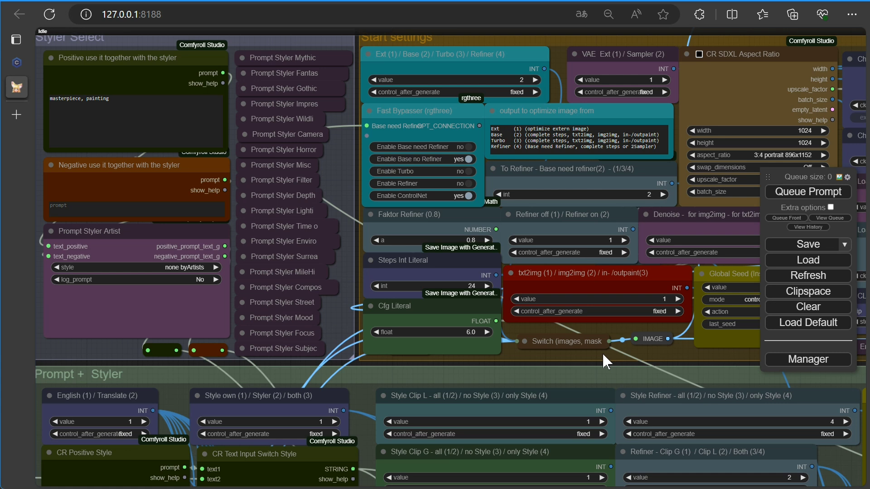
left_click_drag(600, 365, 172, 178)
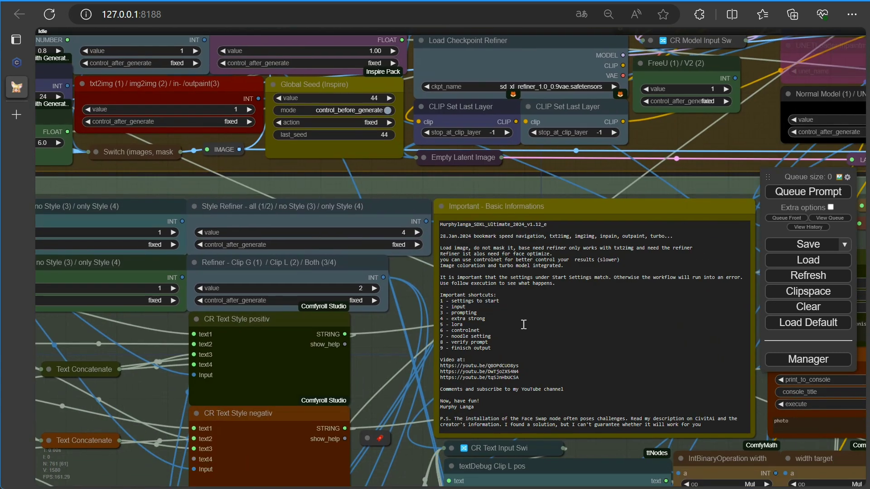
left_click_drag(770, 447, 0, 160)
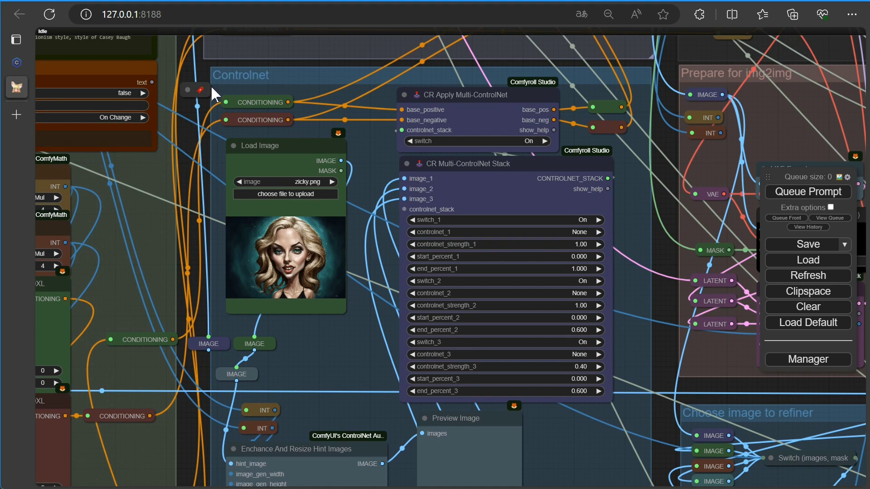
left_click_drag(360, 297, 195, 141)
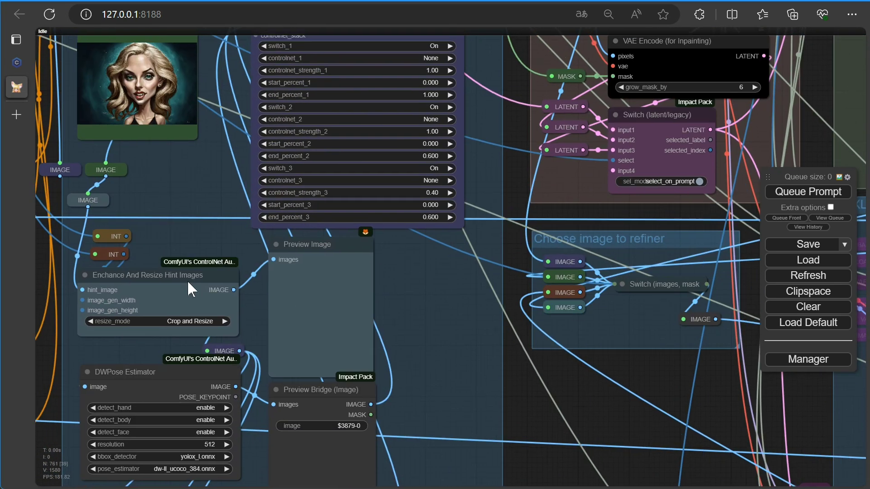
left_click_drag(390, 290, 354, 427)
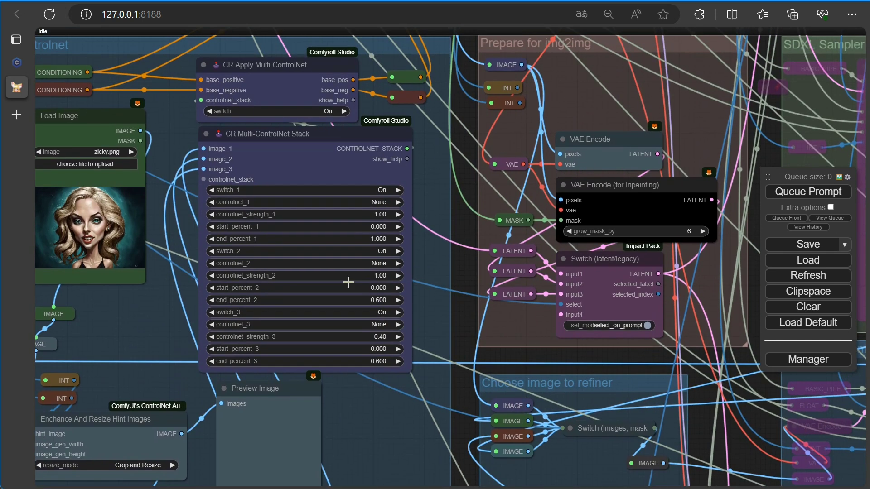
scroll(341, 221, "up", 5)
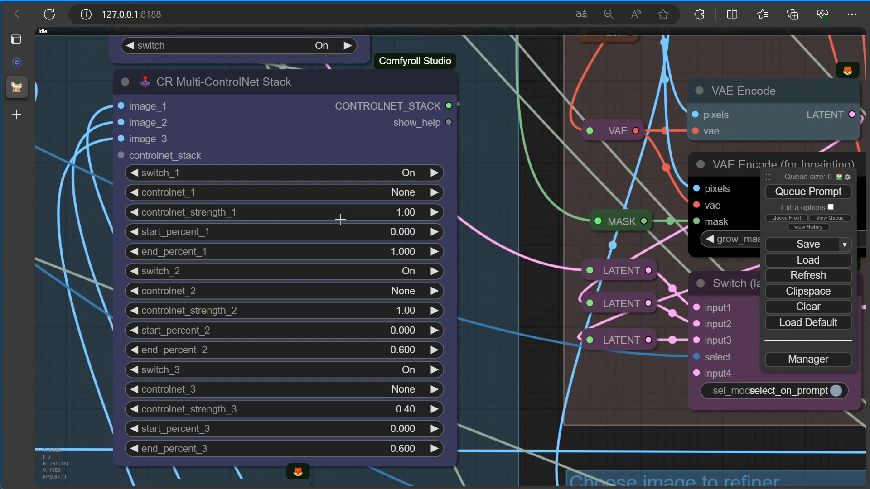
left_click(335, 195)
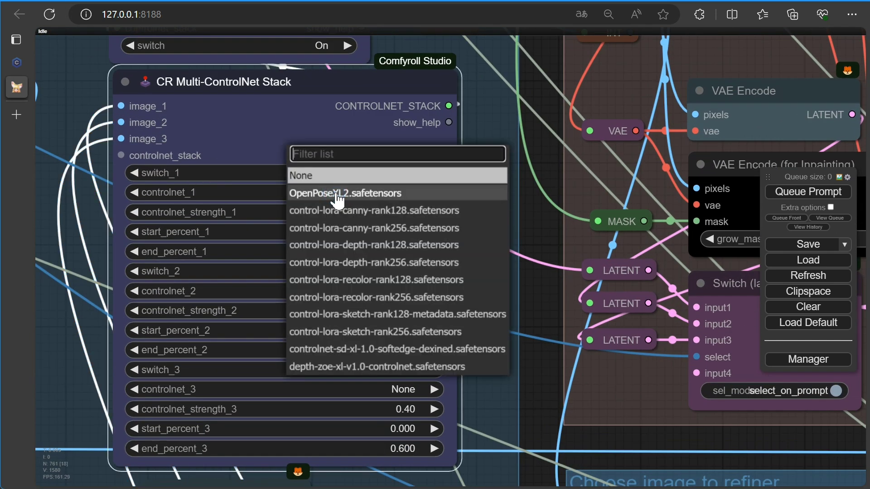
left_click(307, 192)
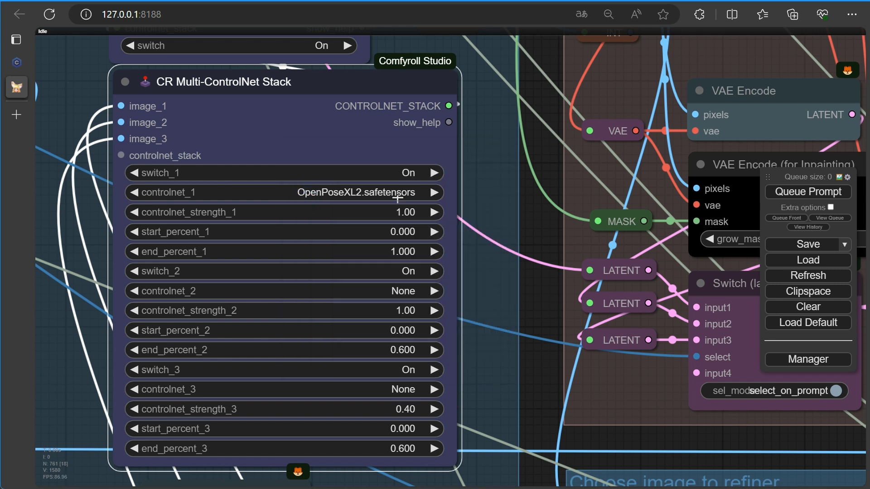
Step: Check the preprocessor nodes and set controlnet_2 in the CR Multi-ControlNet Stack to control-lora-sketch-rank128-metadata.safetensors
scroll(449, 272, "down", 5)
left_click_drag(466, 355, 443, 249)
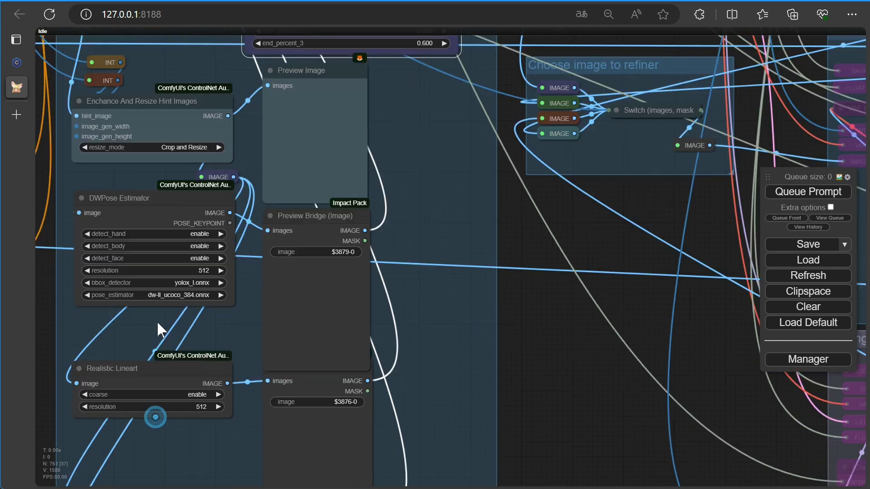
left_click_drag(159, 423, 157, 328)
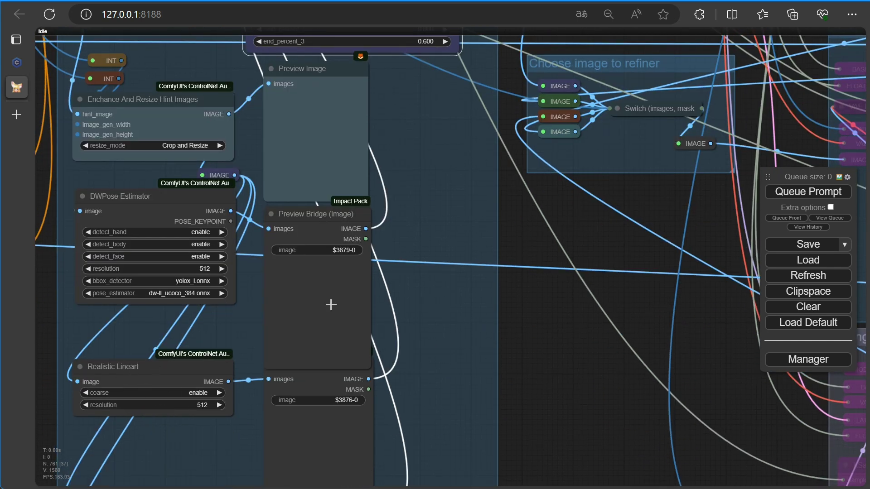
left_click_drag(423, 168, 386, 438)
scroll(448, 233, "up", 4)
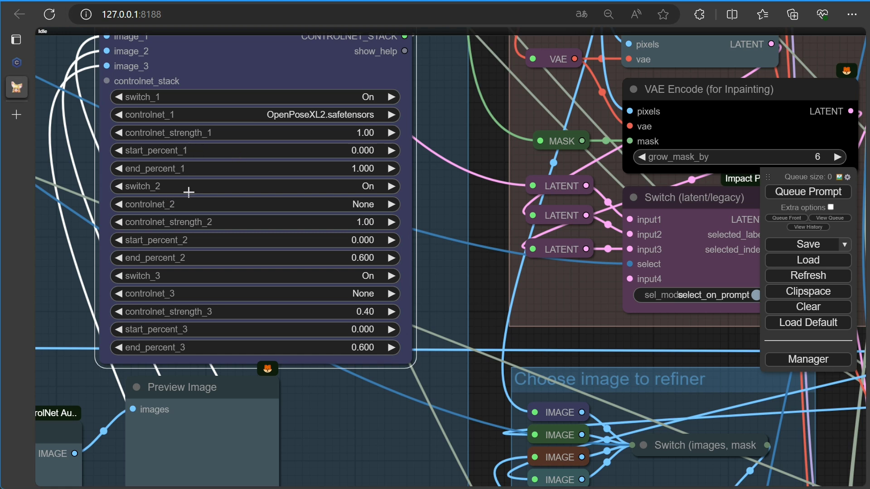
left_click(169, 204)
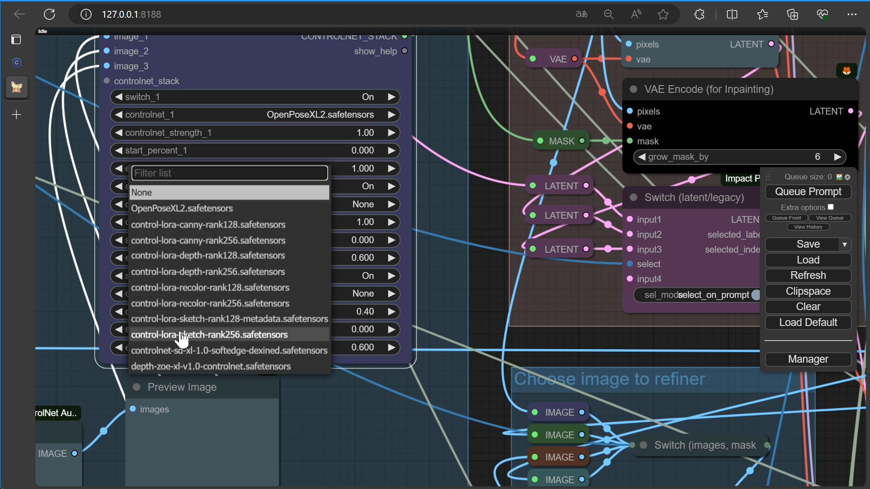
left_click(244, 319)
Step: Check the Realistic Lineart and Zoe Depth Map nodes, and set controlnet_3 in the stack to depth-zoe-xl-v1.0-controlnet.safetensors
scroll(349, 428, "down", 3)
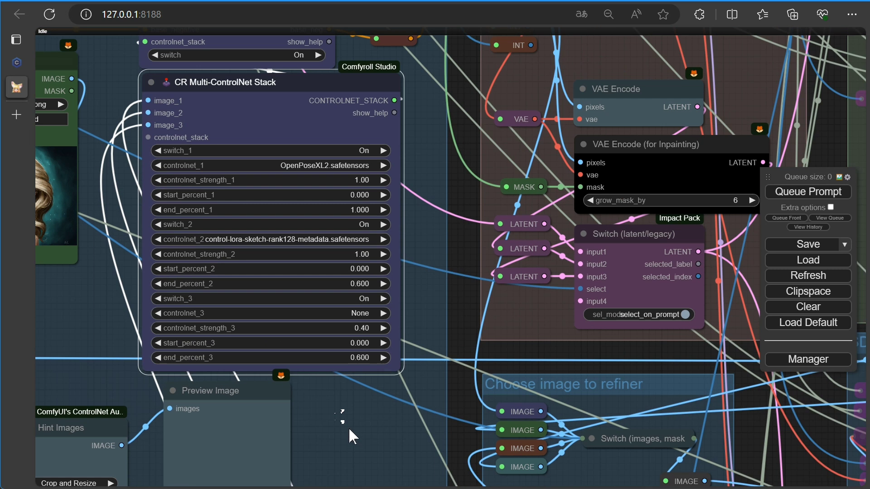
left_click_drag(349, 428, 379, 280)
scroll(380, 281, "down", 1)
left_click_drag(382, 369, 386, 178)
scroll(186, 247, "up", 6)
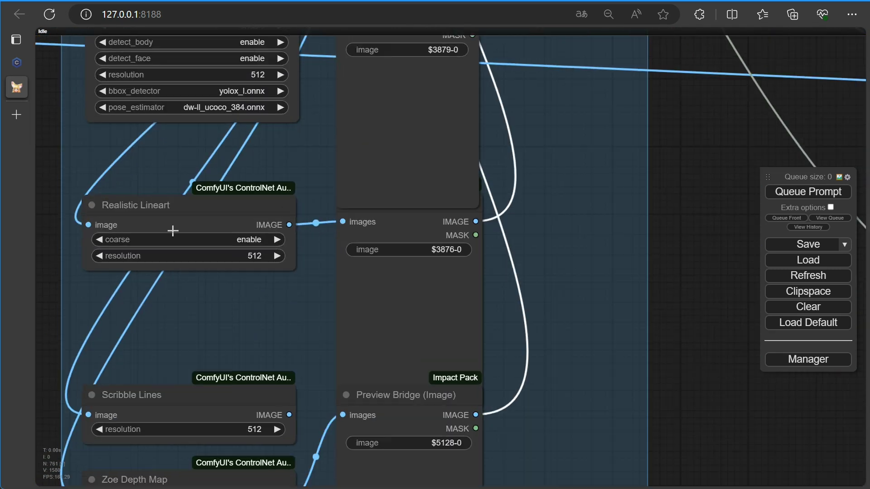
left_click_drag(232, 305, 195, 190)
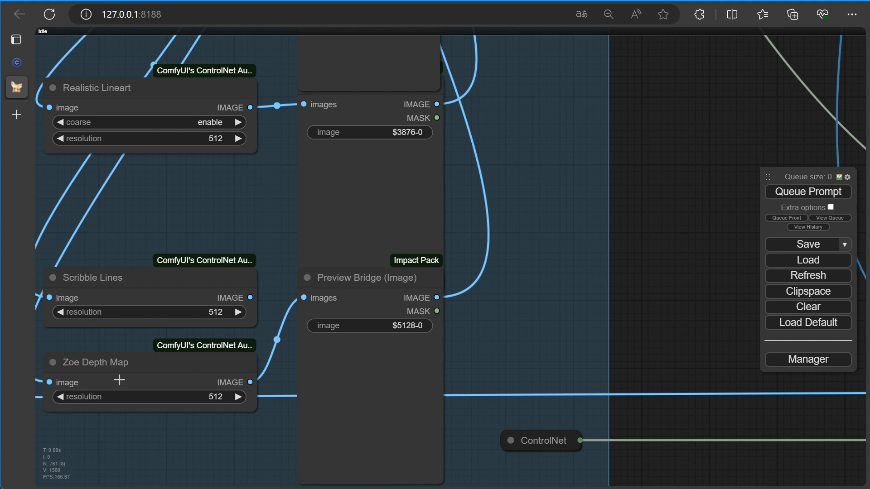
left_click_drag(514, 136, 362, 409)
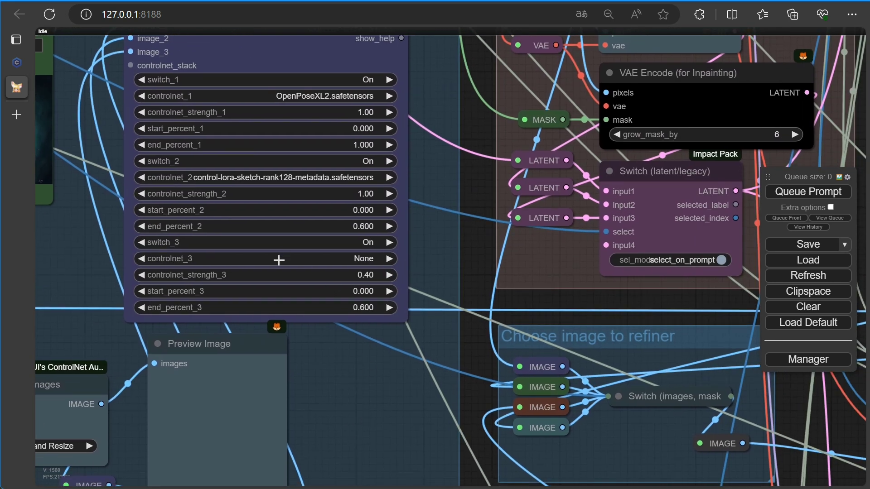
left_click(279, 259)
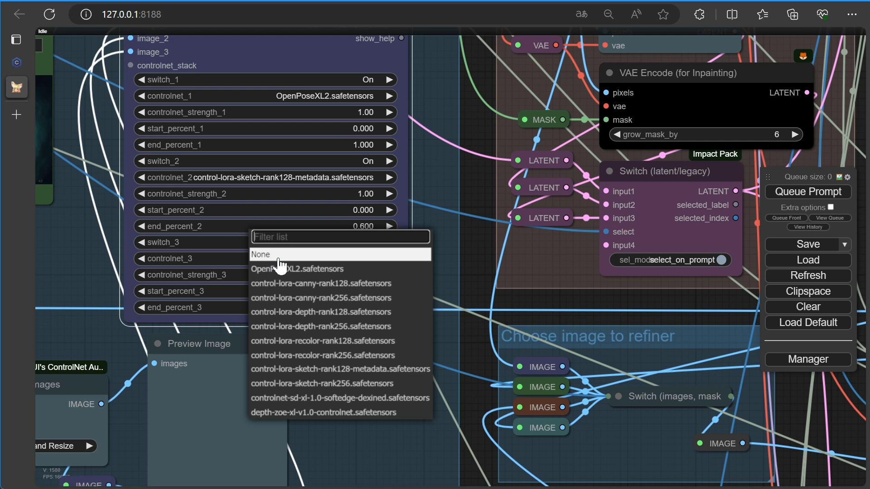
left_click(308, 413)
Step: Queue the workflow for generation and turn on Follow execution for the canvas
scroll(335, 407, "down", 5)
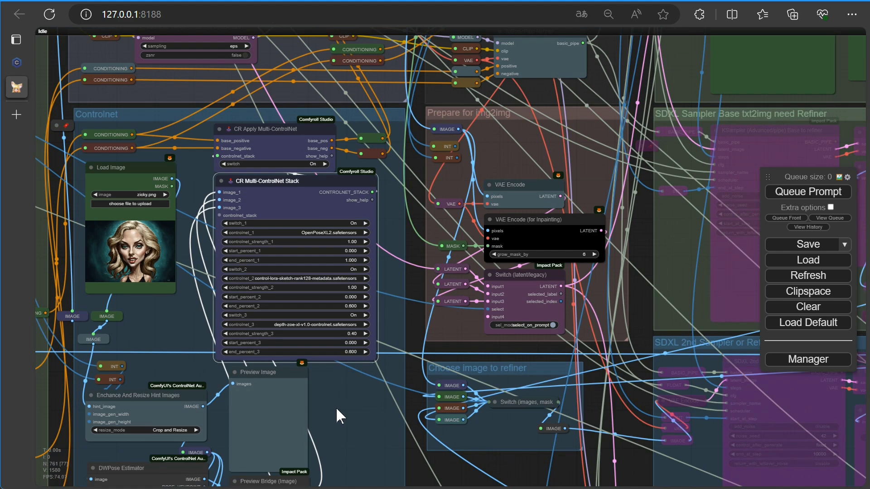
scroll(336, 407, "down", 5)
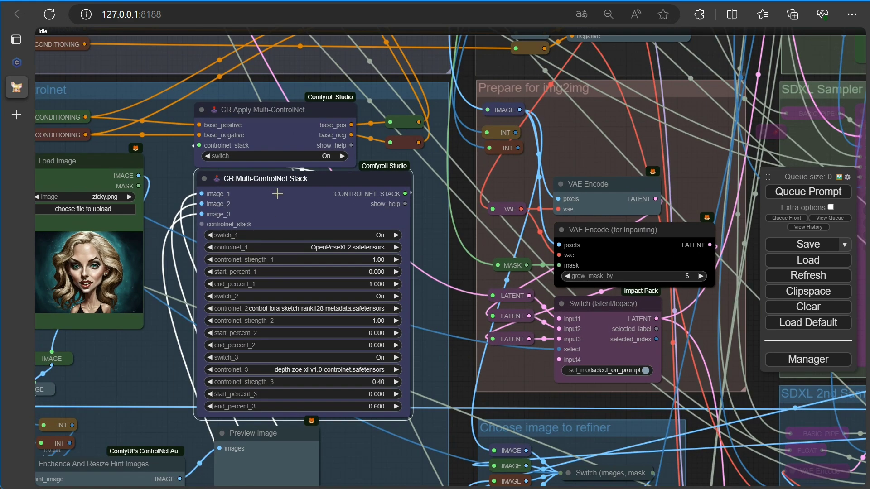
scroll(297, 254, "down", 6)
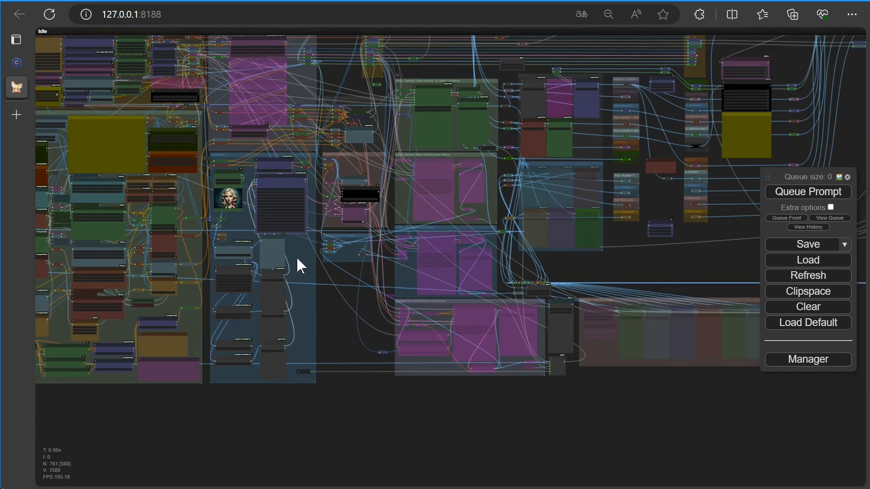
left_click(777, 195)
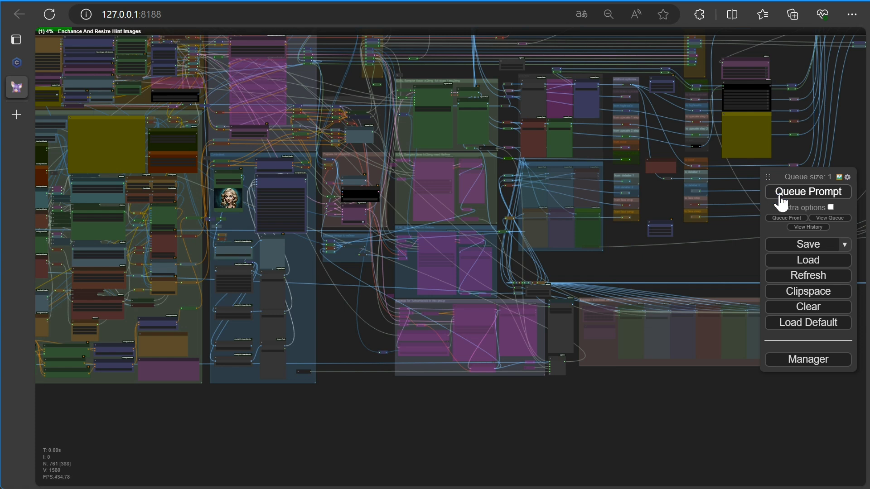
right_click(346, 412)
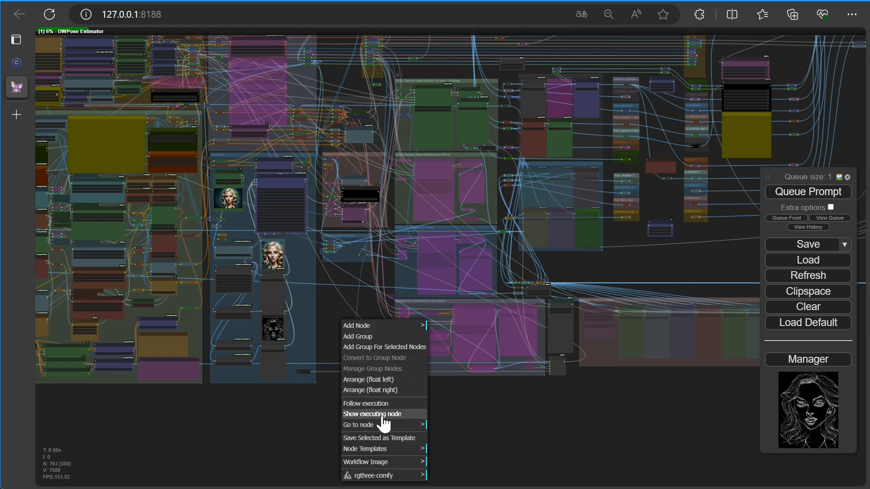
left_click(374, 407)
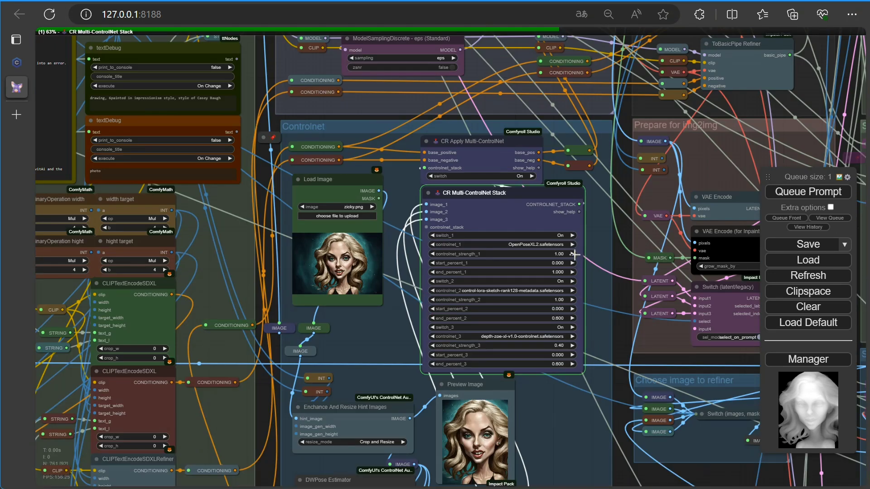
Step: Check the sampling progress in the ComfyUI console, minimise it, and examine the KSampler preview in the workflow
key("alt+Tab")
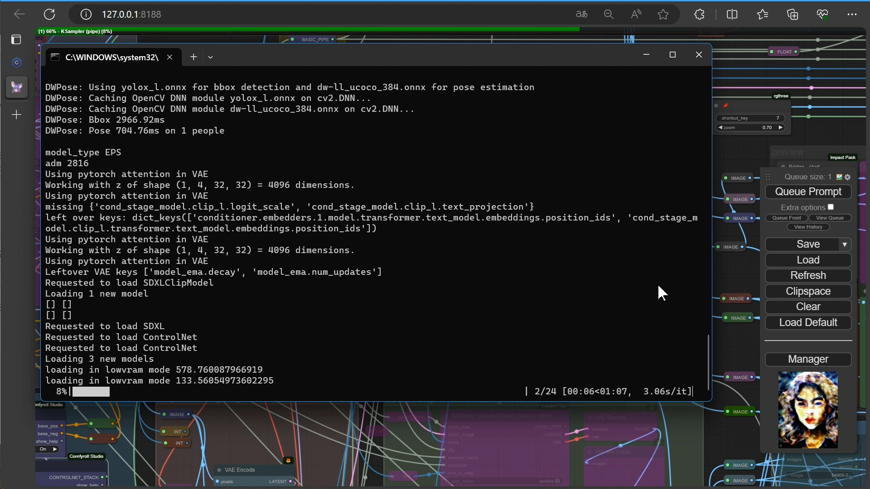
left_click(646, 54)
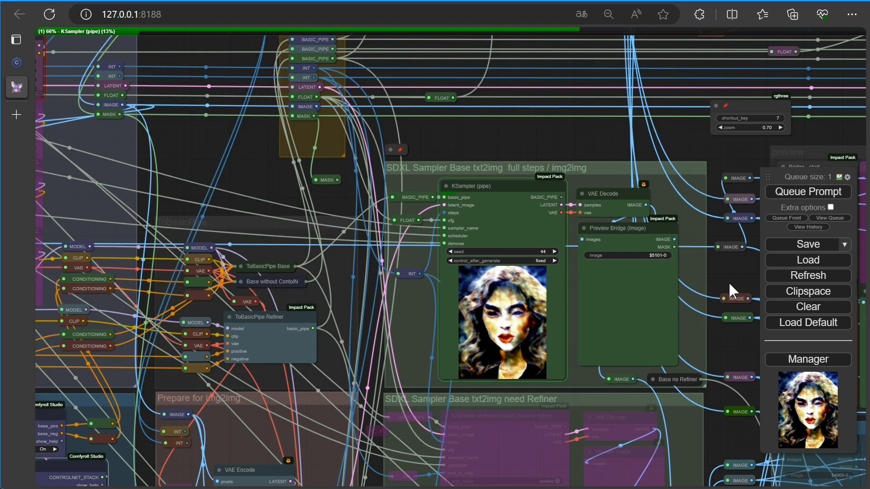
scroll(729, 282, "down", 3)
left_click_drag(728, 320, 738, 236)
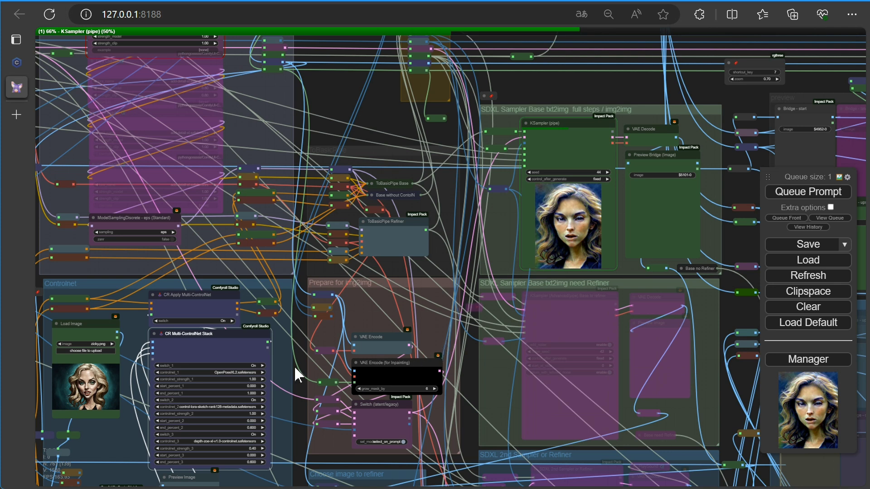
Step: Set controlnet_strength_1 in the CR Multi-ControlNet Stack node to 0.70
scroll(306, 431, "up", 5)
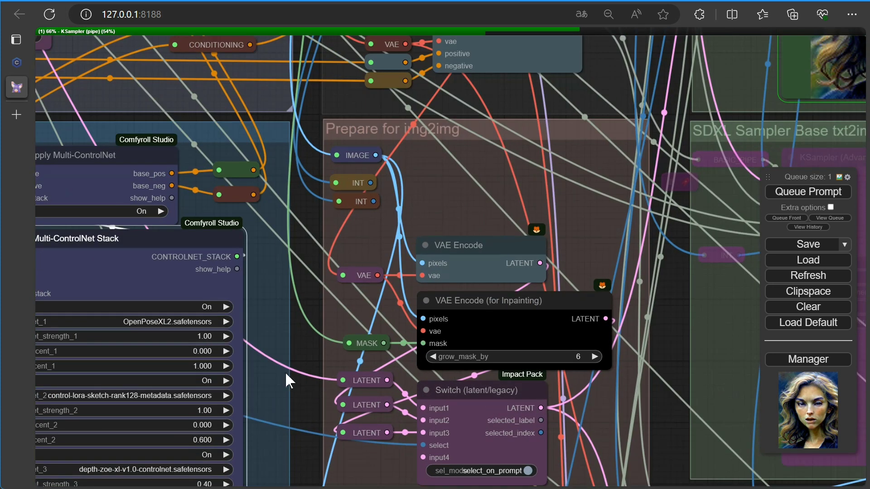
left_click_drag(306, 391, 417, 344)
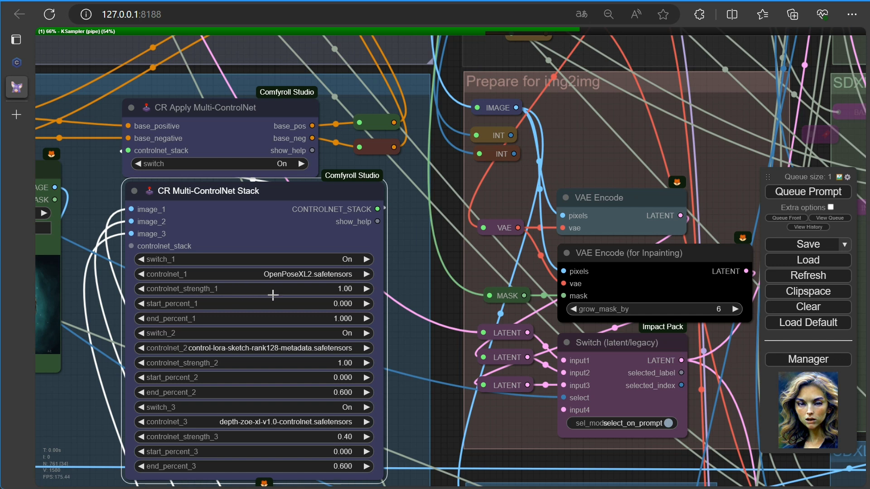
left_click_drag(289, 290, 275, 290)
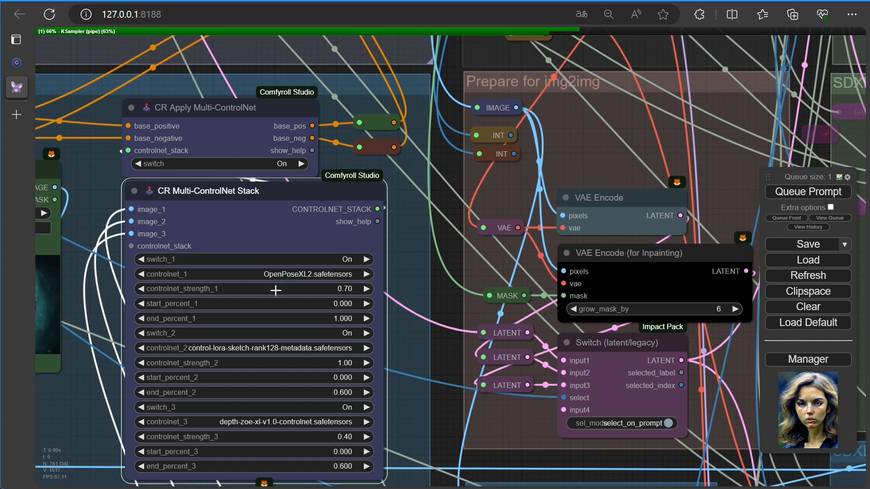
left_click(287, 321)
mouse_move(311, 319)
left_mouse_down()
mouse_move(295, 318)
mouse_move(326, 305)
mouse_move(285, 305)
mouse_move(302, 323)
mouse_move(317, 322)
left_mouse_up()
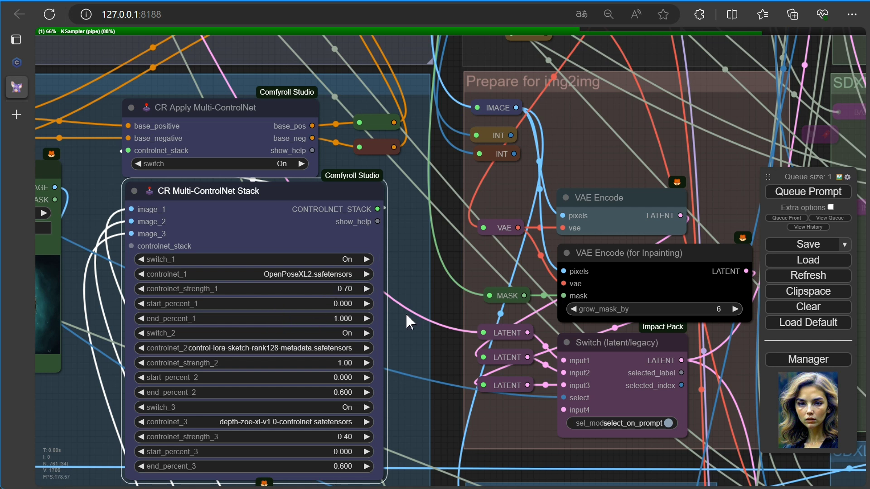
scroll(407, 315, "down", 7)
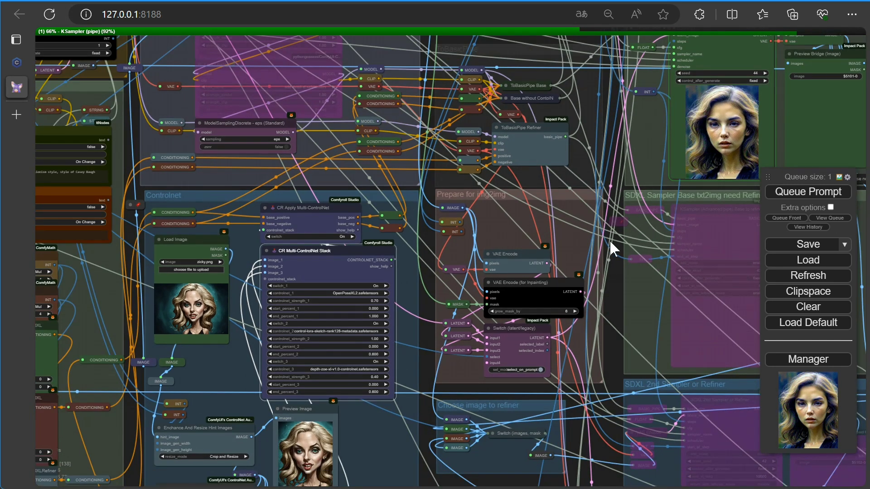
Step: Follow the sampling to its end and examine the finished portrait in the Finish Output Settings group
left_click_drag(612, 281, 344, 290)
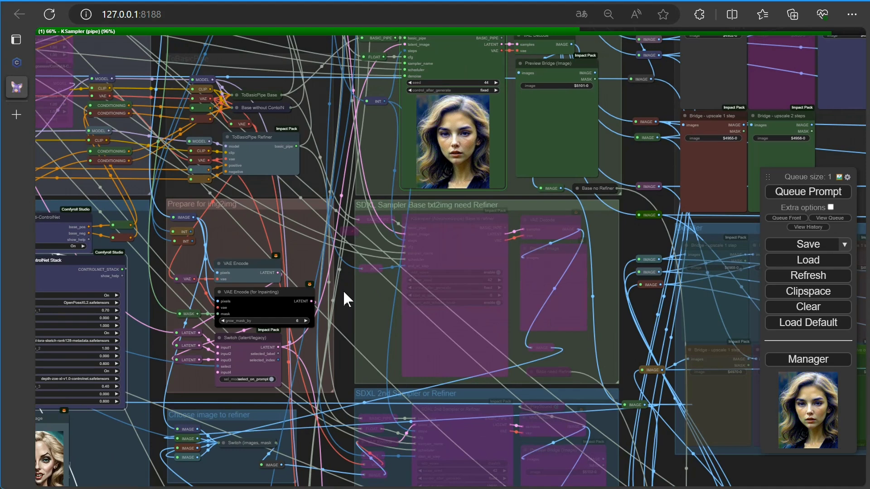
scroll(344, 291, "down", 5)
scroll(344, 290, "up", 5)
left_click_drag(600, 214, 328, 91)
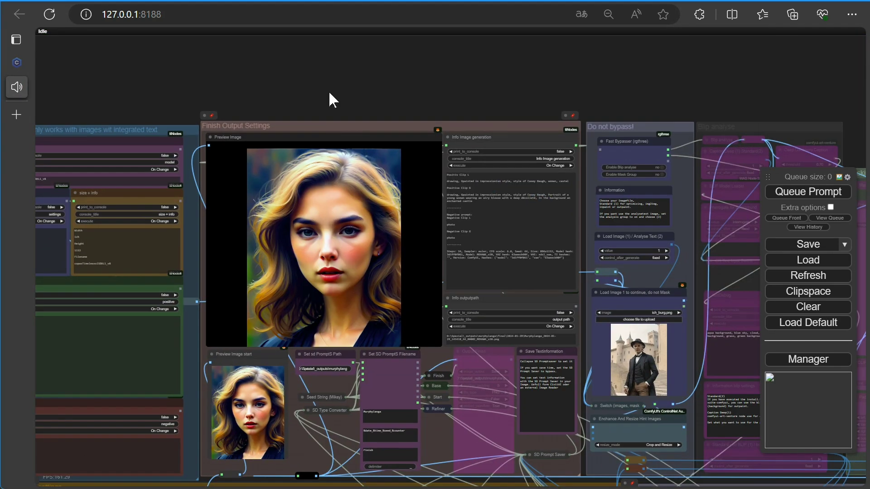
scroll(328, 91, "up", 3)
scroll(381, 291, "up", 1)
scroll(380, 291, "down", 6)
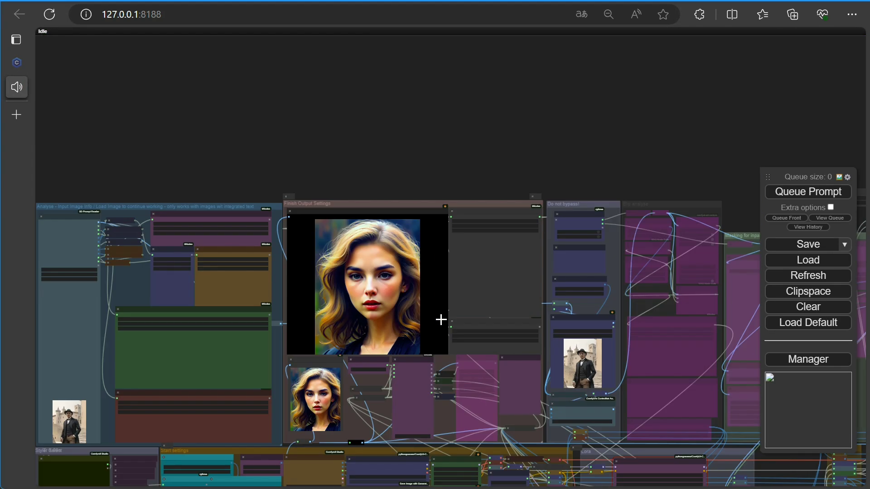
scroll(424, 177, "up", 5)
left_click_drag(635, 435, 431, 314)
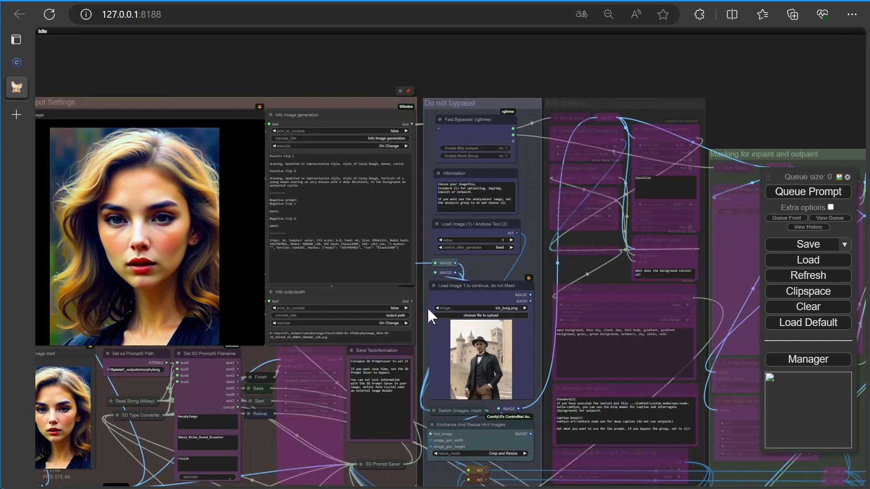
Step: In the Controlnet group, connect the blue IMAGE reroute to the reroute feeding Enchance And Resize Hint Images, and queue the workflow
left_click_drag(402, 457, 331, 154)
left_click(432, 407)
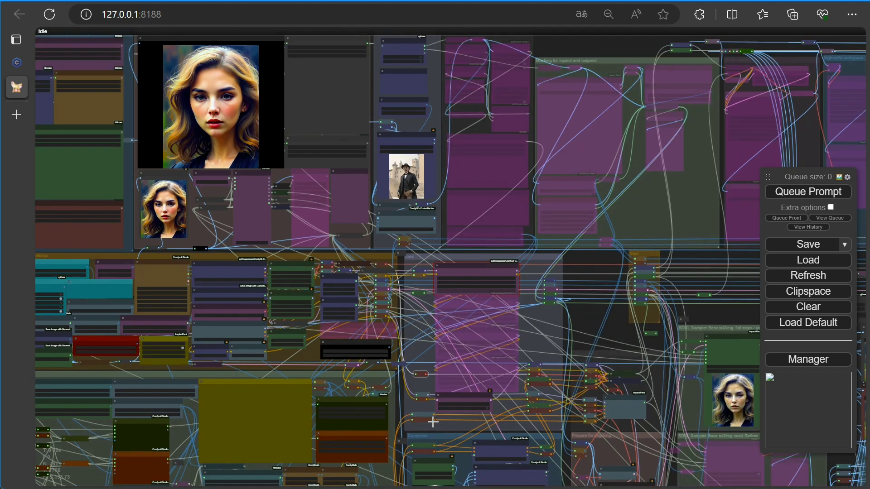
left_click_drag(427, 423, 275, 159)
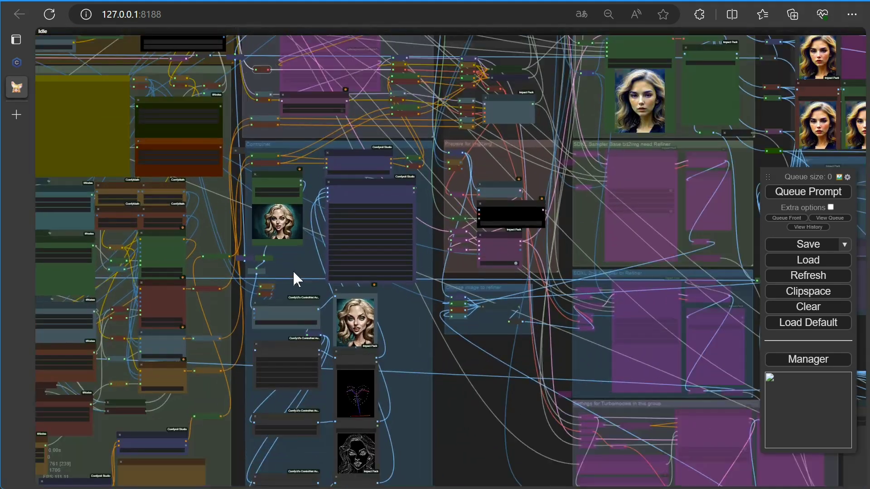
scroll(295, 277, "up", 10)
left_click_drag(132, 232, 173, 256)
scroll(223, 270, "down", 5)
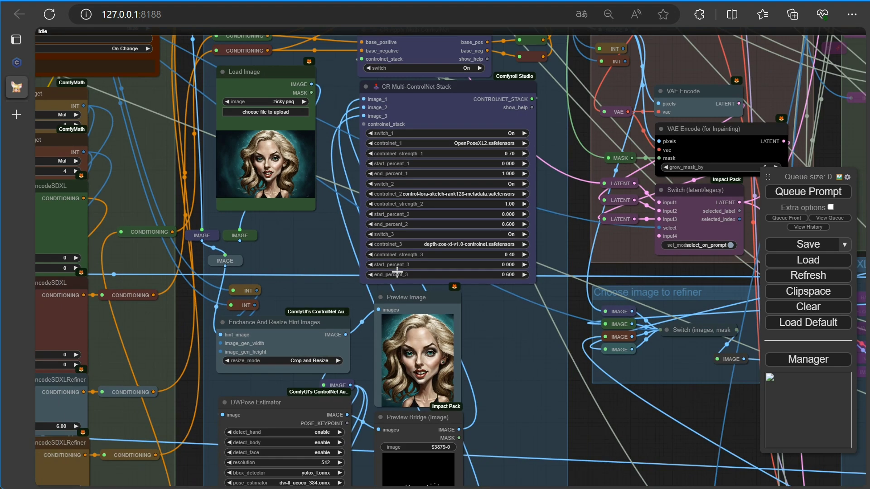
left_click(804, 194)
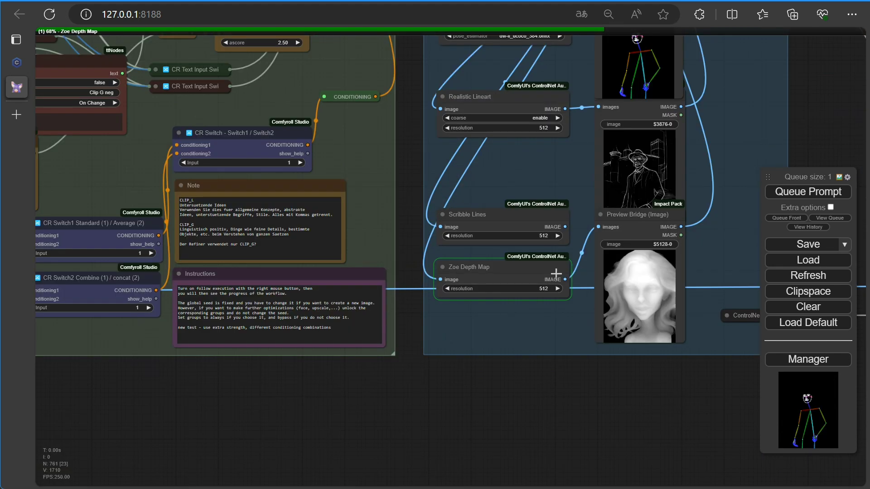
Step: Check the ControlNet hint previews and the console's model loading, and examine the KSampler preview during sampling
left_click_drag(732, 106, 695, 184)
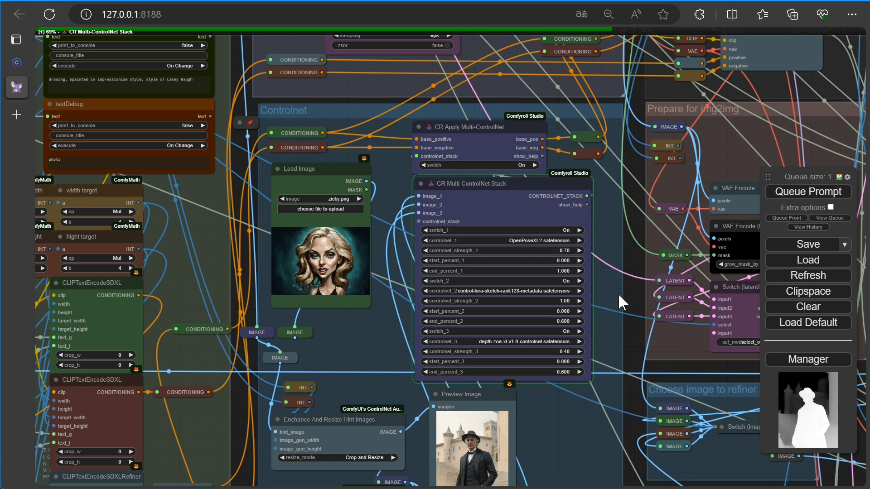
key("alt+Tab")
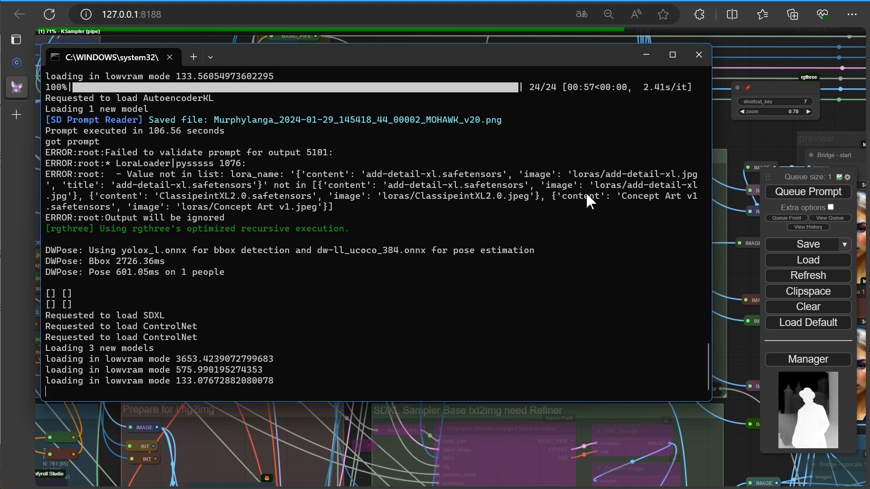
left_click(741, 444)
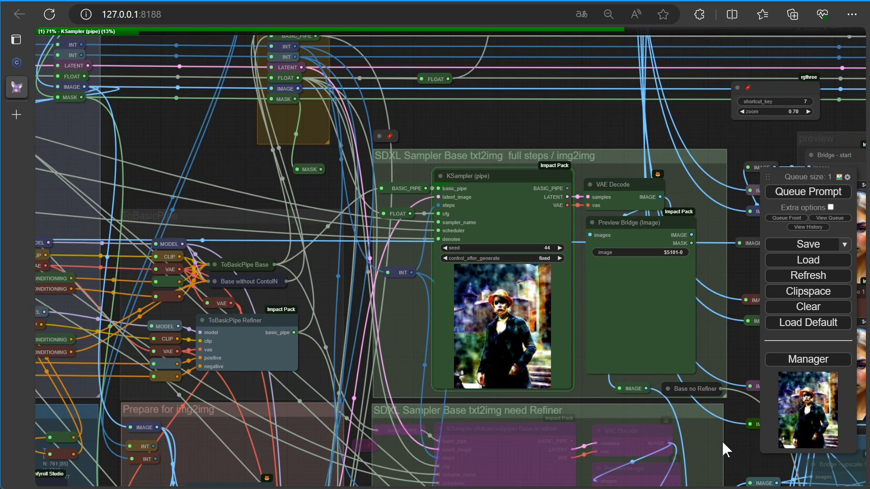
scroll(595, 386, "up", 5)
left_click_drag(601, 390, 268, 370)
scroll(267, 371, "down", 1)
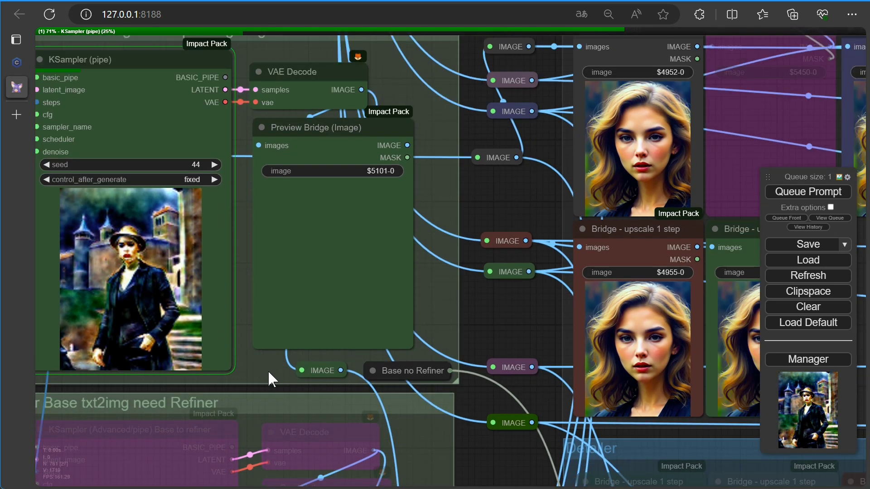
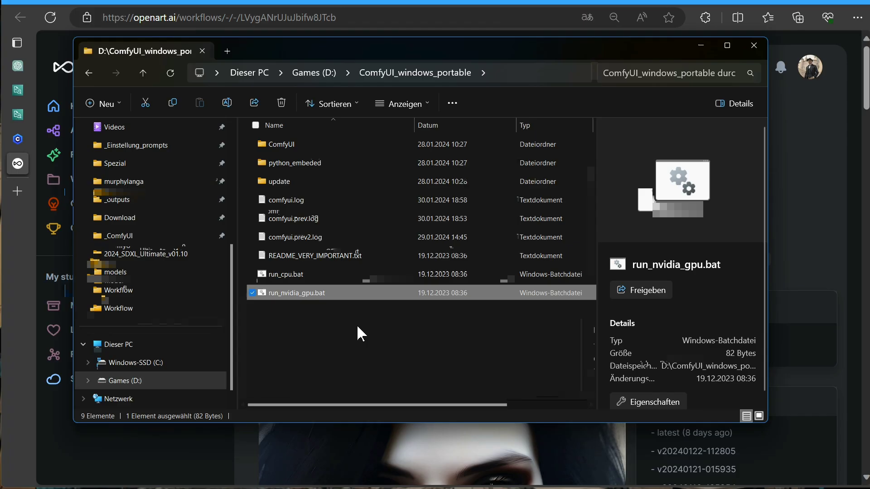
Step: Start ComfyUI with run_nvidia_gpu.bat and dismiss the browser's offer to translate the workflow page
double_click(291, 294)
left_click_drag(197, 25, 379, 65)
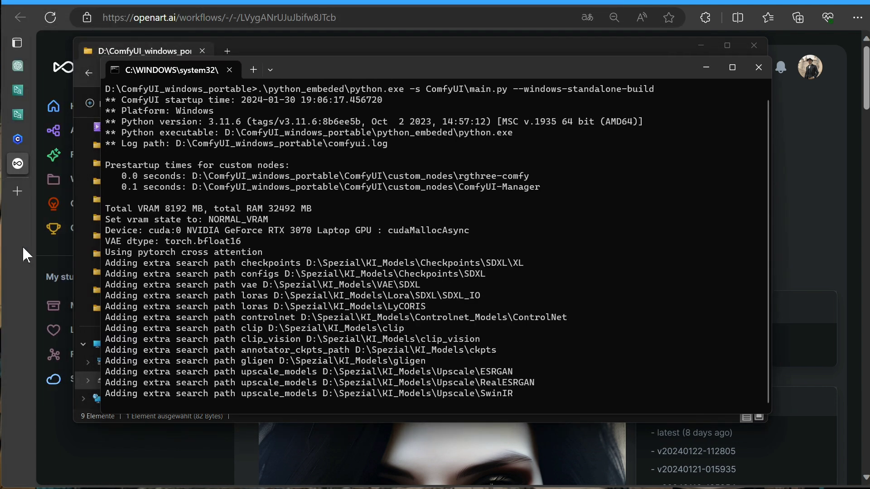
left_click(23, 246)
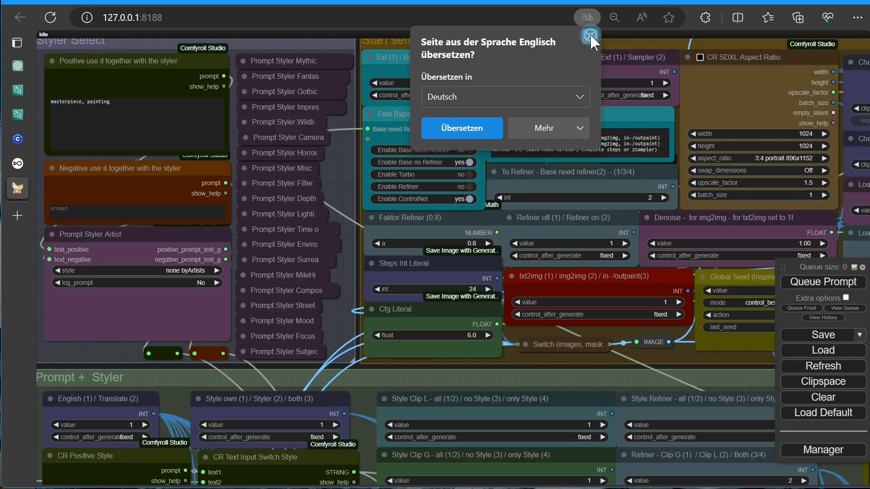
left_click(590, 34)
Step: Set lora_name in the active Lora Loader node of the Lora group to Concept Art v1.safetensors
left_click_drag(660, 348, 272, 348)
scroll(619, 302, "down", 4)
left_click_drag(607, 290, 222, 252)
left_click_drag(736, 299, 480, 256)
scroll(466, 305, "up", 5)
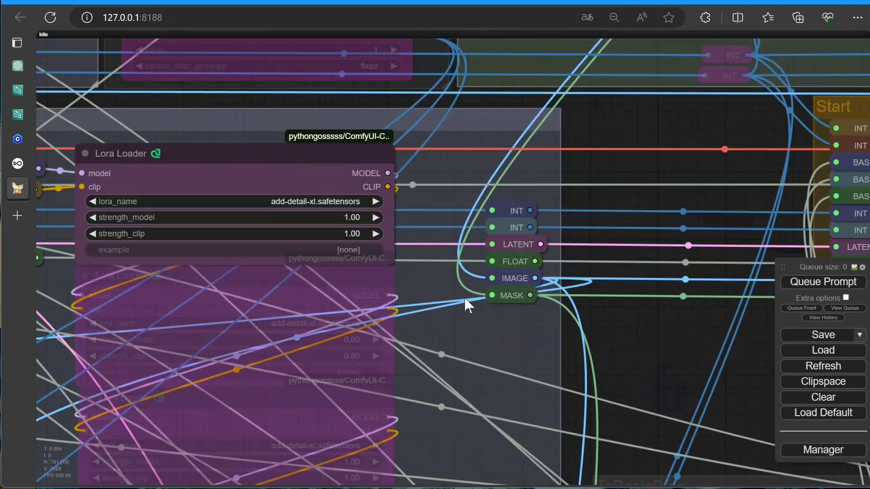
left_click_drag(439, 143, 637, 141)
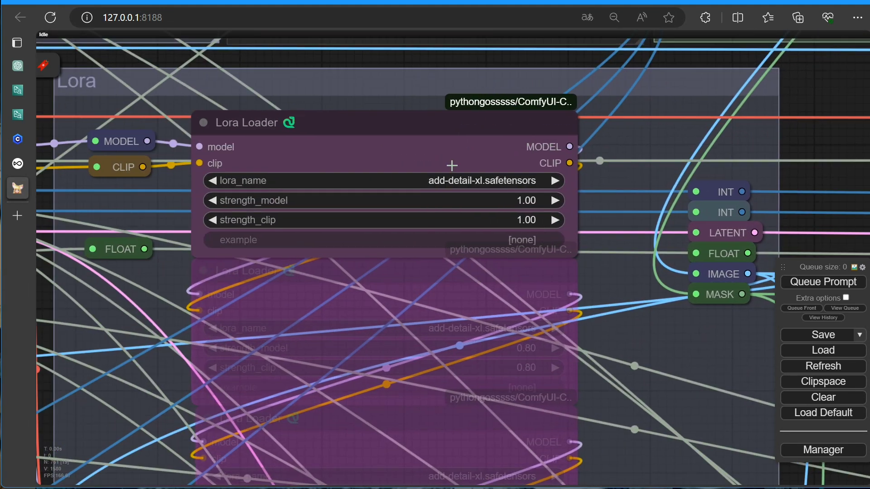
left_click(466, 181)
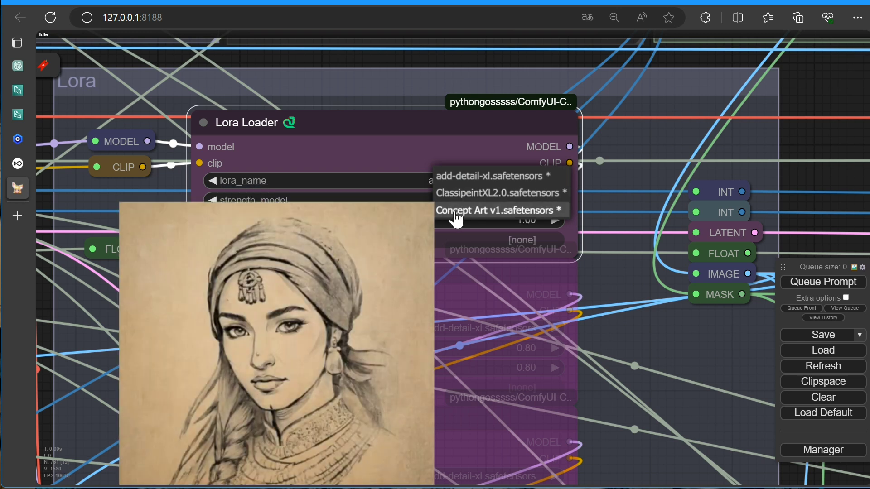
left_click(466, 213)
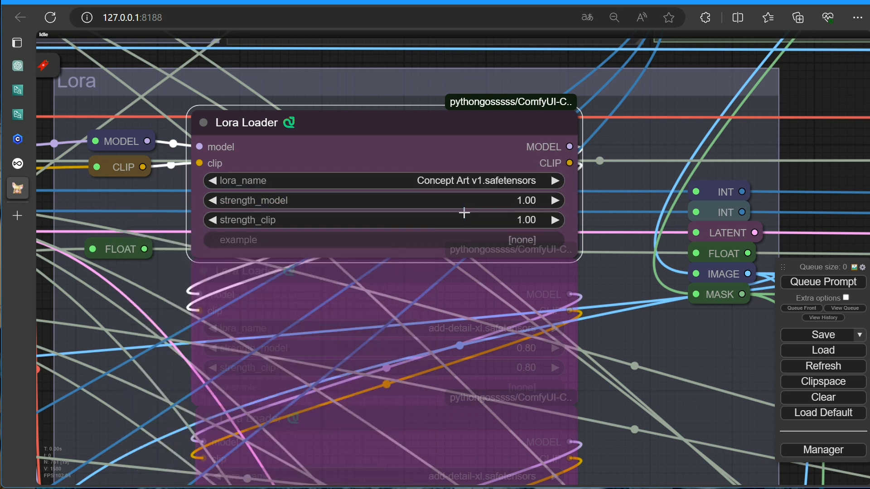
Step: View the info of the Concept Art v1 LoRA and open its linked Civitai model page
right_click(424, 182)
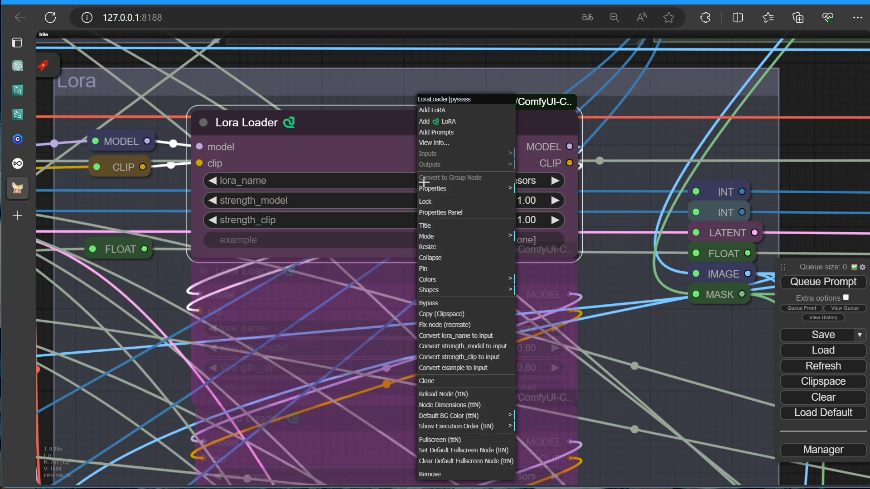
left_click(436, 144)
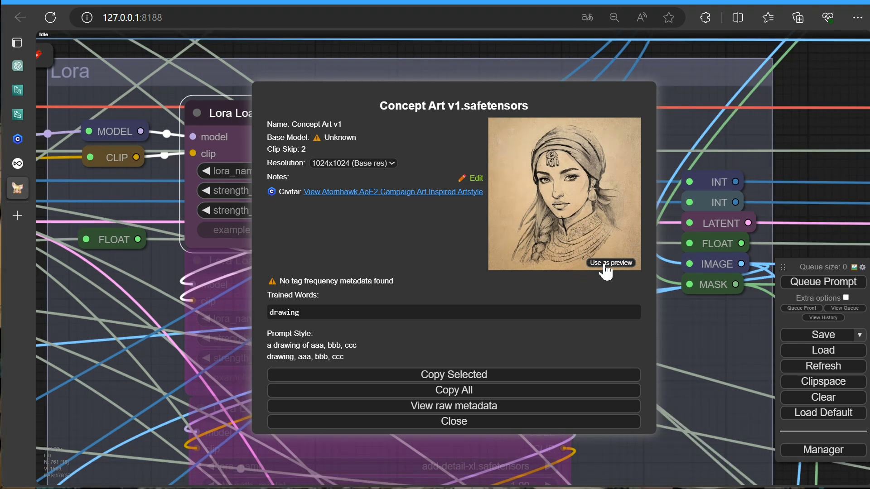
left_click(345, 192)
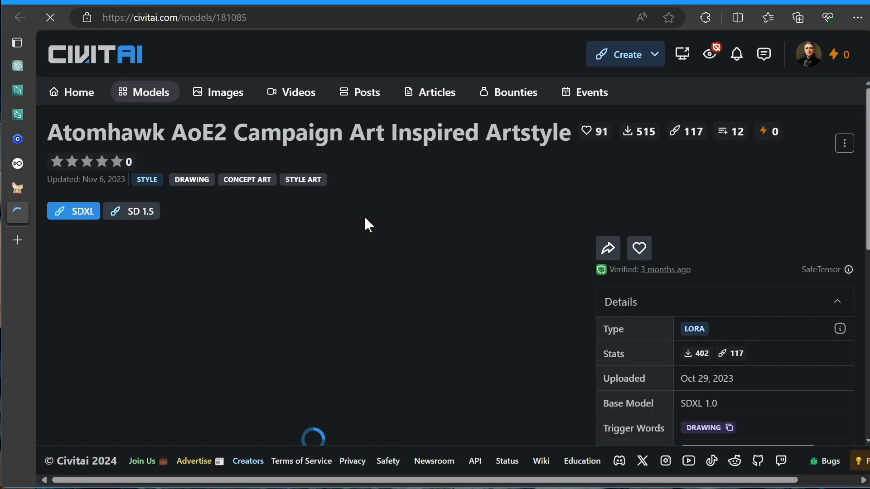
left_click(616, 35)
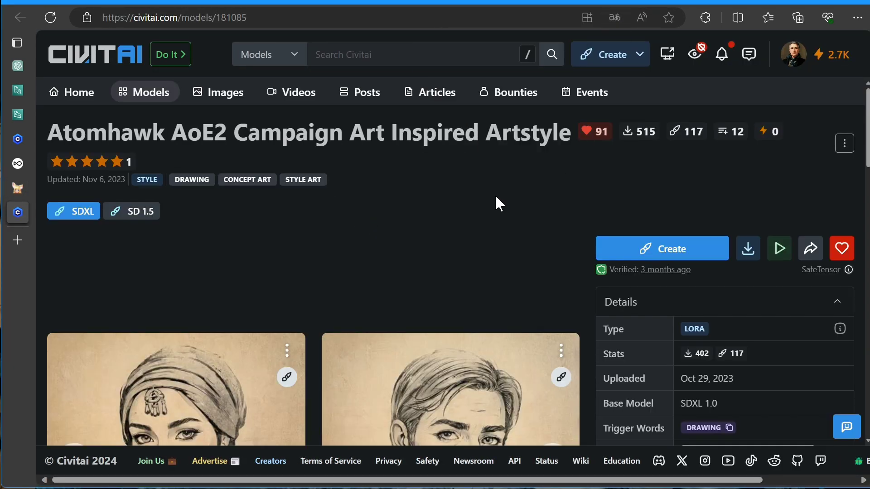
Step: Copy the trigger word drawing from the Civitai page, read the author's tested settings, and close the LoRA info in ComfyUI
scroll(496, 197, "down", 5)
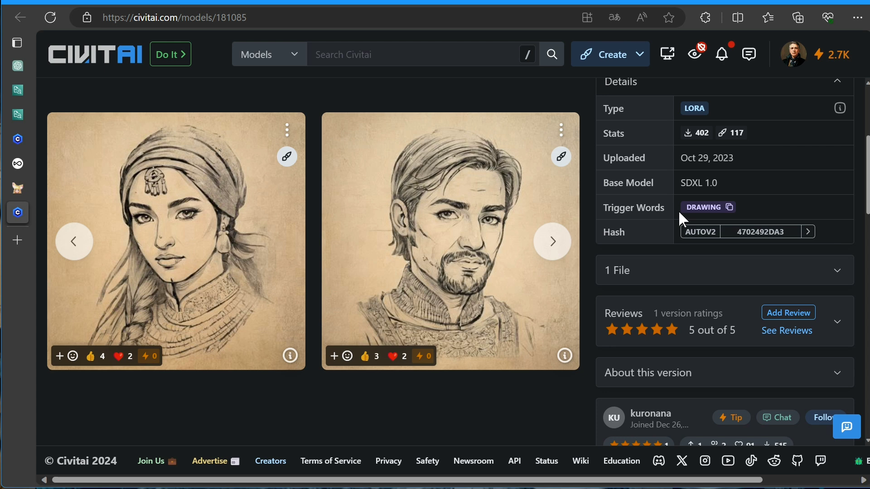
left_click(730, 208)
scroll(584, 310, "down", 7)
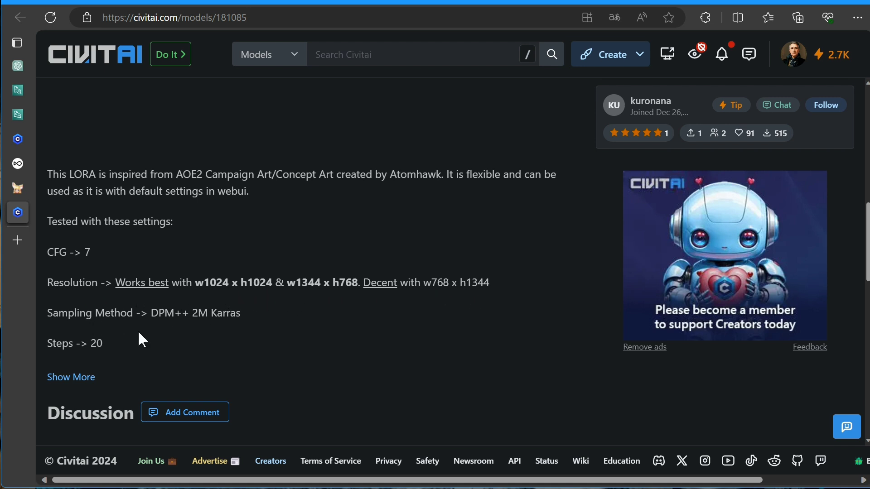
scroll(87, 346, "down", 1)
left_click(81, 322)
key("ctrl+shift+Tab")
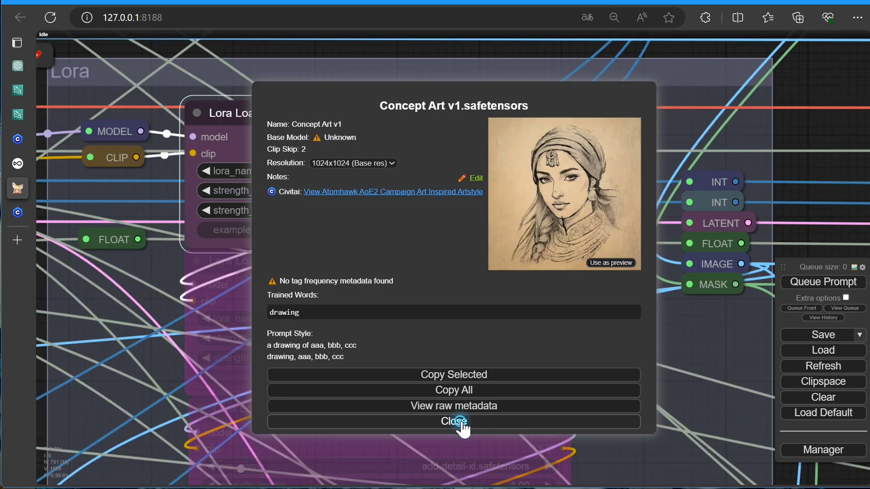
left_click(460, 426)
Step: Set the Sampler node's value to dpmpp_2m and the Scheduler node's value to karras
left_click_drag(173, 290, 490, 293)
left_click_drag(234, 307, 410, 241)
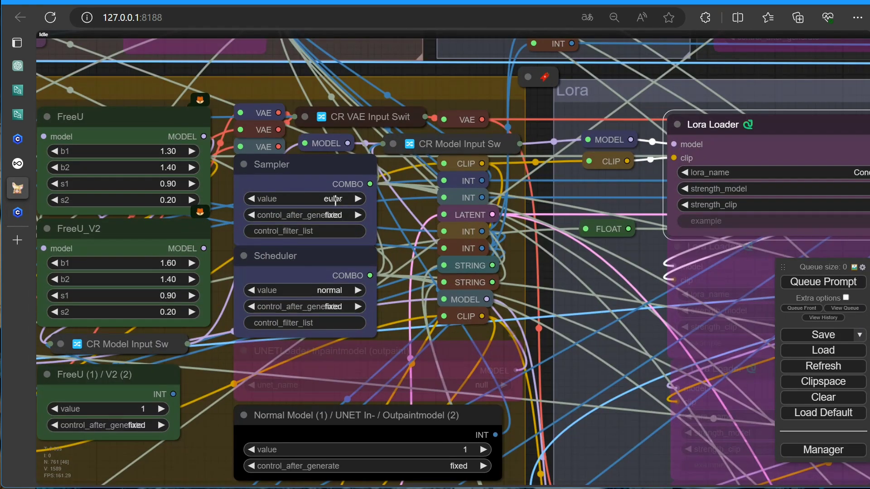
left_click(335, 199)
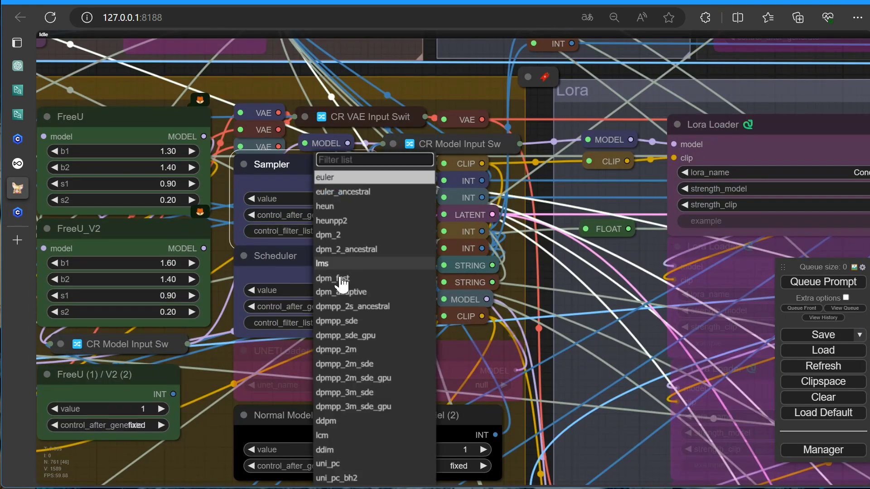
left_click(339, 349)
left_click(335, 294)
left_click(336, 299)
Step: Set the float value in the Cfg Literal node to 7.0
scroll(287, 327, "down", 5)
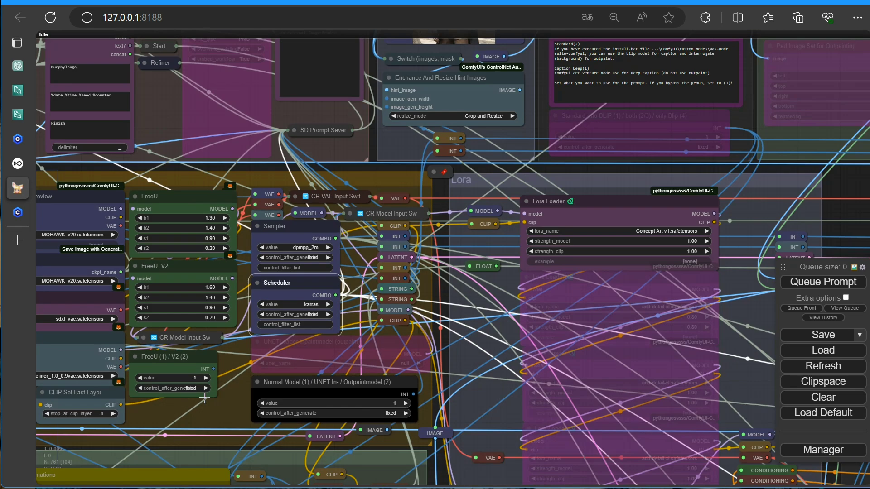
left_click_drag(194, 412, 725, 317)
left_click_drag(207, 344, 313, 336)
scroll(313, 337, "up", 5)
left_click(304, 319)
Step: Replace the text in the CR Positive Style node with drawing
scroll(325, 347, "down", 3)
left_click_drag(143, 397, 220, 282)
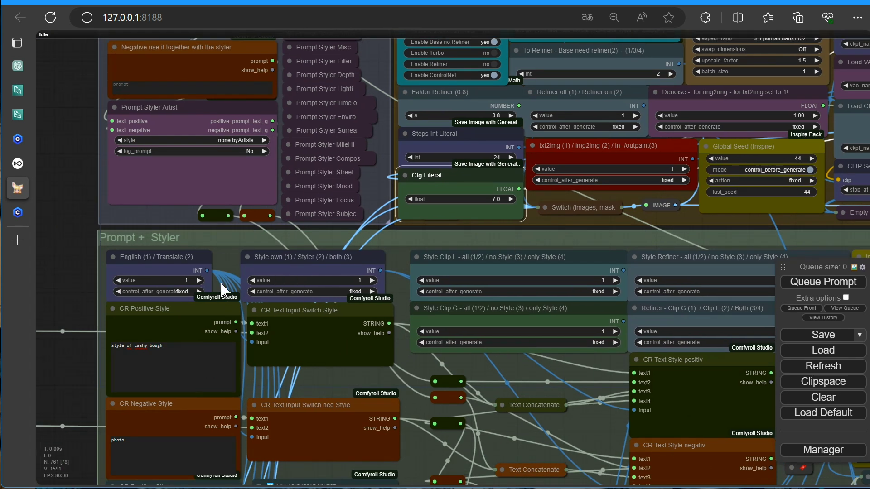
left_click_drag(108, 364, 173, 250)
type("drawing")
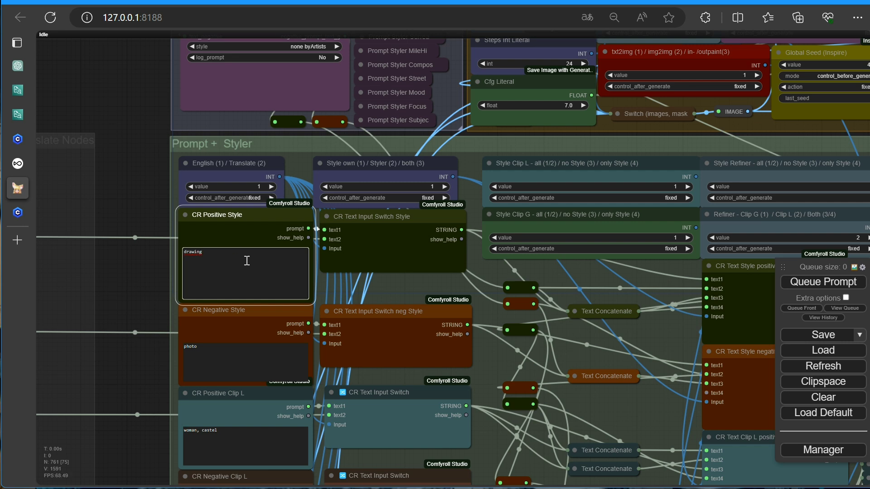
Step: Raise the emphasis weight of the word drawing in the CR Positive Style prompt to at least 1.05
scroll(161, 276, "up", 6)
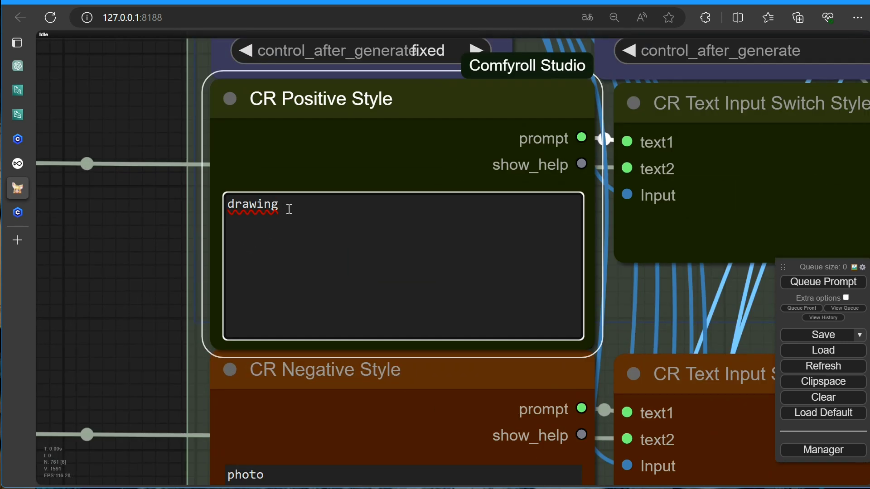
left_click_drag(290, 209, 209, 208)
key("ctrl+Up")
key("ctrl+Up")
key("ctrl+Up")
key("ctrl+Up")
key("ctrl+Up")
key("ctrl+Up")
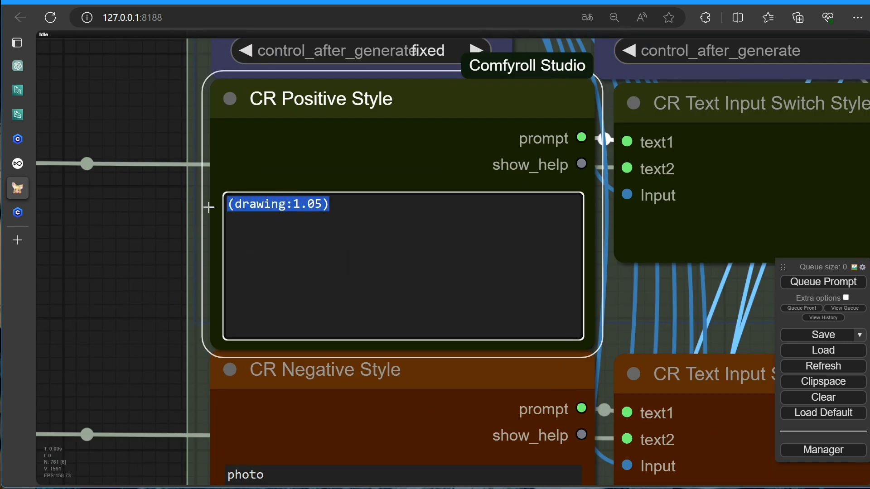
key("ctrl+Up")
key("ctrl+Up")
key("ctrl+Up")
key("ctrl+Up")
left_click(121, 310)
Step: Turn off switch_3 for the depth-zoe ControlNet in the CR Multi-ControlNet Stack node
scroll(195, 305, "down", 5)
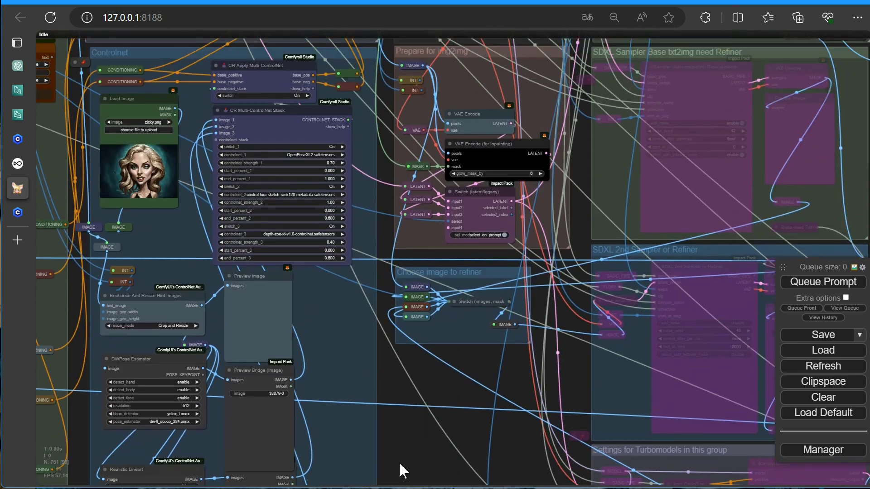
scroll(336, 317, "up", 5)
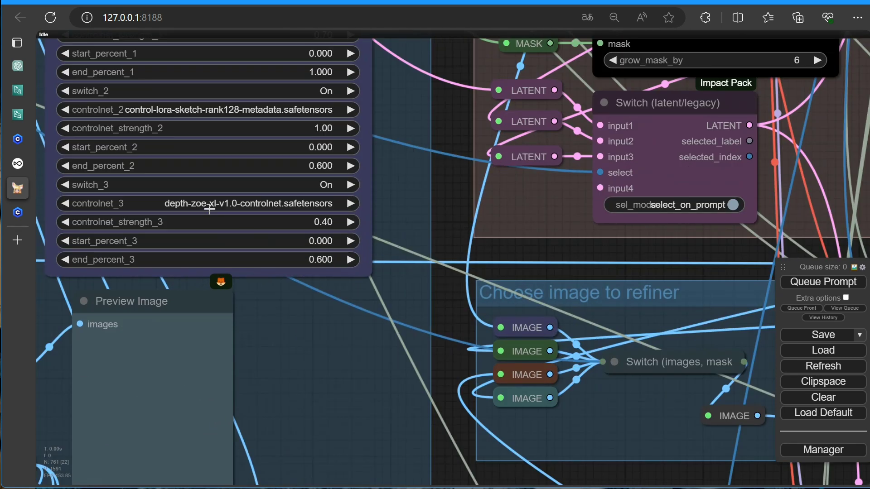
left_click(67, 185)
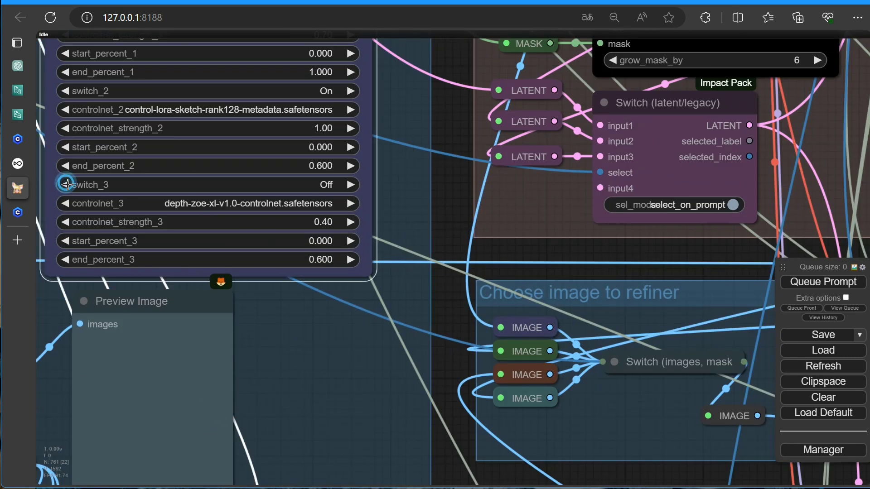
scroll(431, 252, "down", 8)
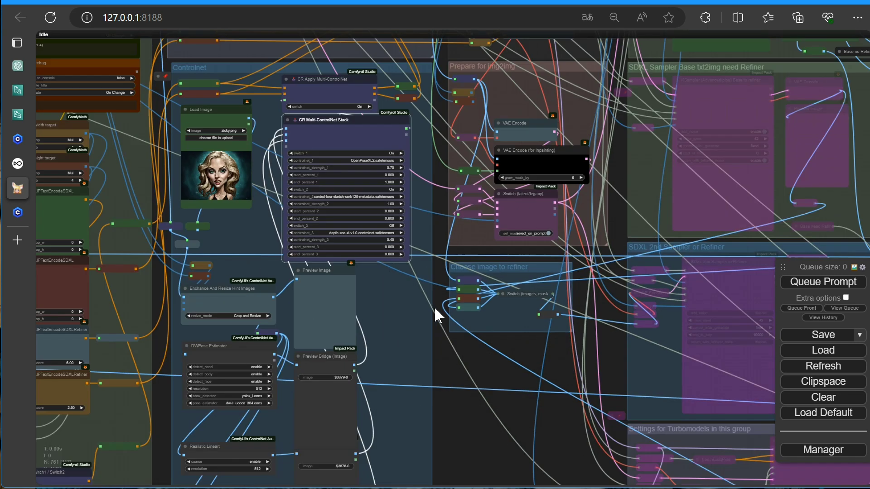
Step: Queue the prompt and view the preprocessor previews in the ControlNet group
left_click_drag(458, 420, 492, 456)
scroll(437, 305, "up", 10)
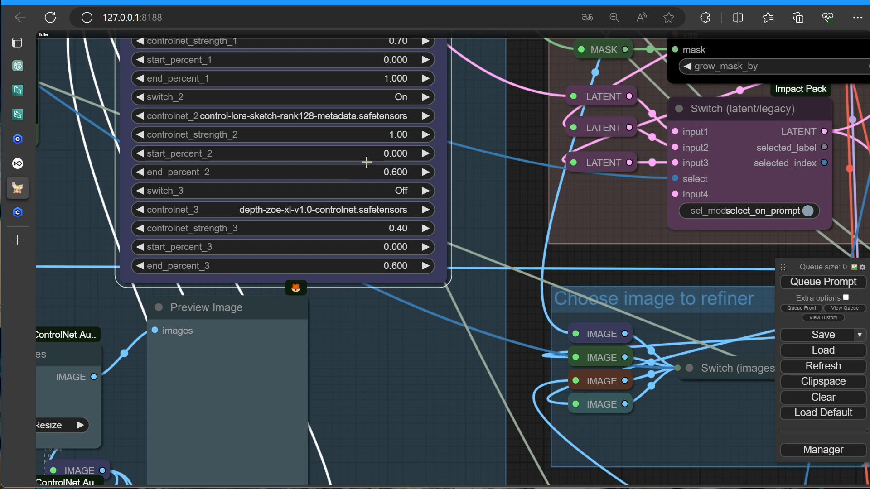
left_click_drag(515, 124, 515, 189)
scroll(515, 190, "down", 5)
left_click(804, 288)
scroll(559, 387, "down", 1)
left_click_drag(558, 387, 519, 137)
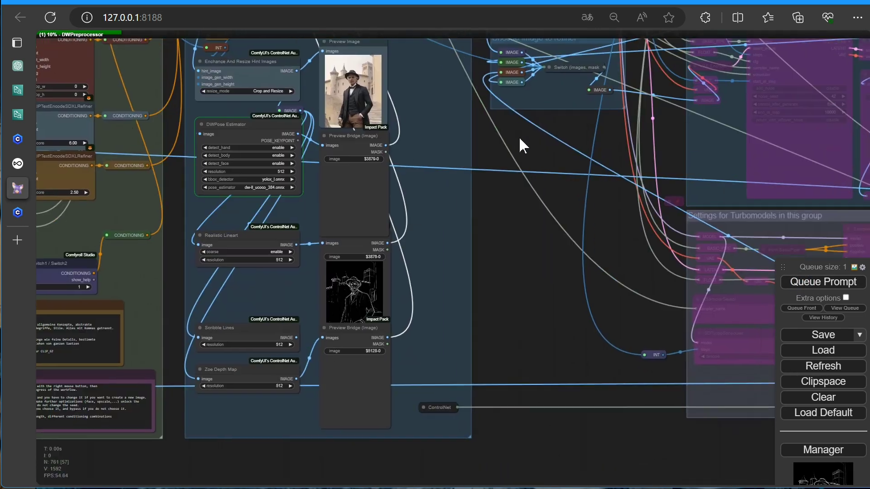
Step: Check the generation's progress in the graph and console, and examine the image in the SDXL Sampler Base full steps group
scroll(308, 213, "up", 10)
scroll(307, 213, "down", 10)
left_click_drag(592, 326, 474, 342)
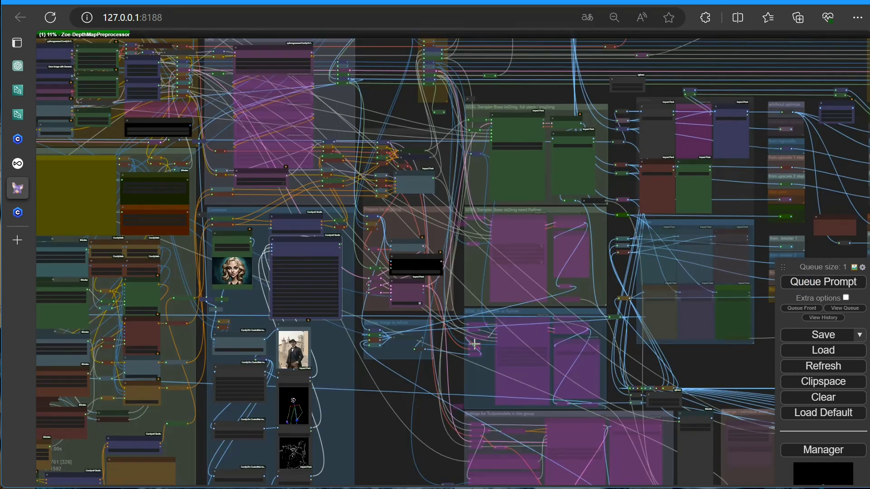
scroll(475, 342, "down", 1)
scroll(672, 360, "down", 3)
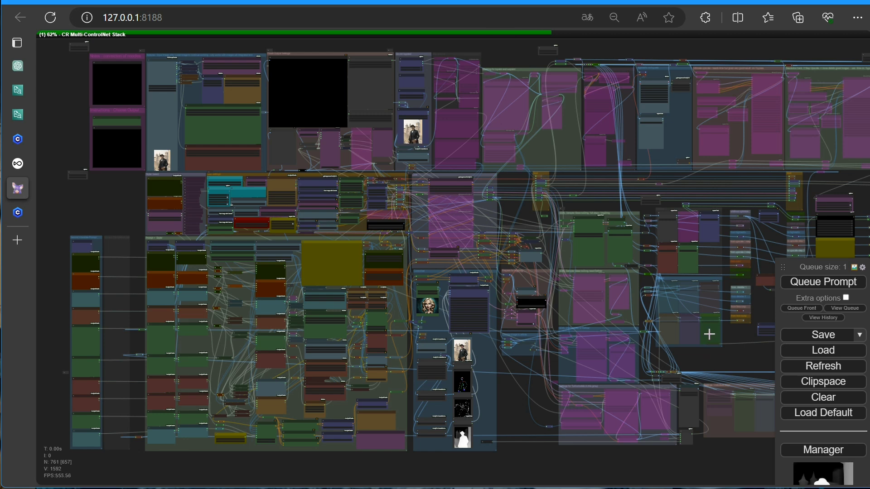
scroll(657, 235, "up", 4)
left_click_drag(565, 194, 530, 265)
key("alt+Tab")
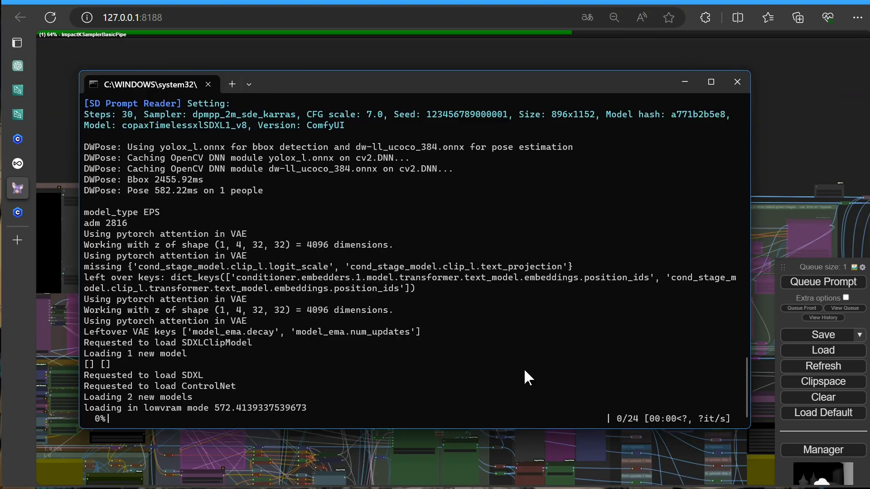
key("alt+Tab")
scroll(399, 257, "up", 5)
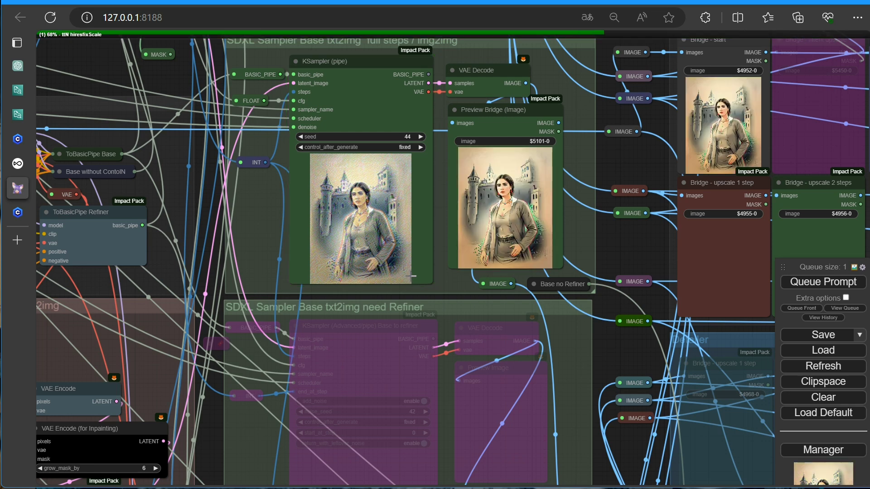
scroll(631, 248, "down", 10)
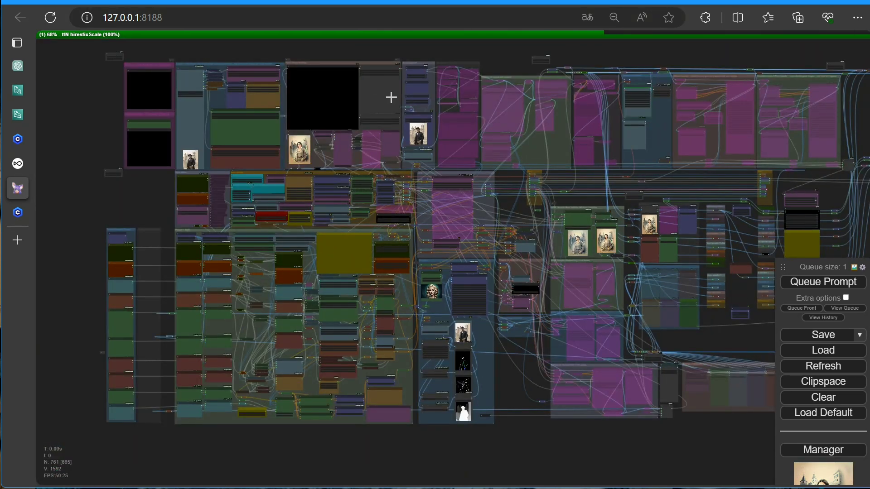
scroll(352, 122, "up", 10)
left_click_drag(608, 258, 648, 388)
Step: Disable ControlNet in the Fast Bypasser node of the start settings and queue the prompt
key("1")
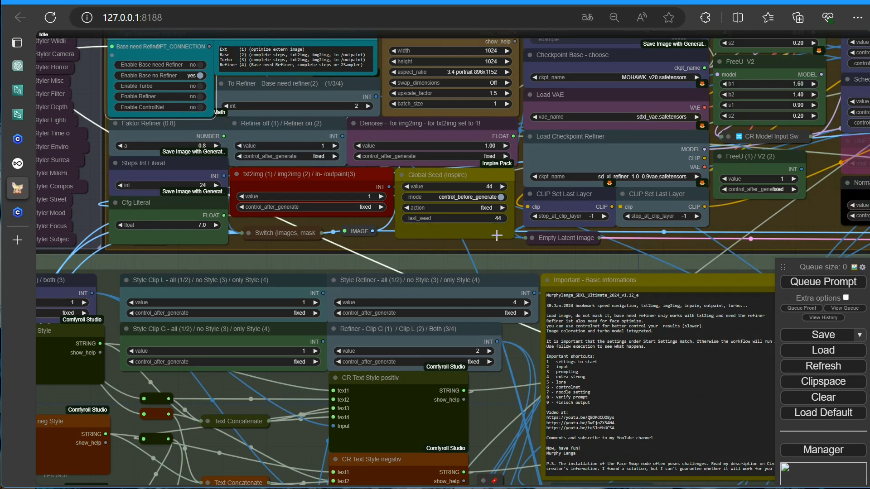
scroll(498, 236, "down", 5)
left_click_drag(638, 251, 209, 219)
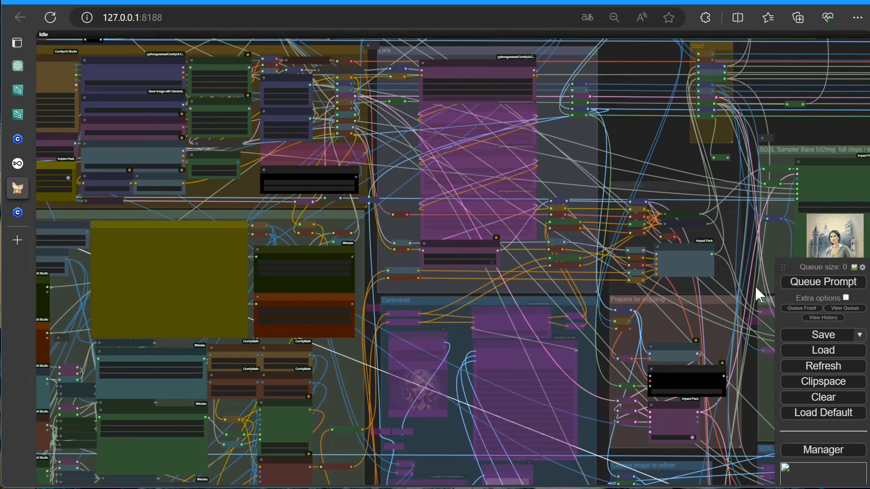
left_click(799, 283)
left_click_drag(718, 194, 360, 111)
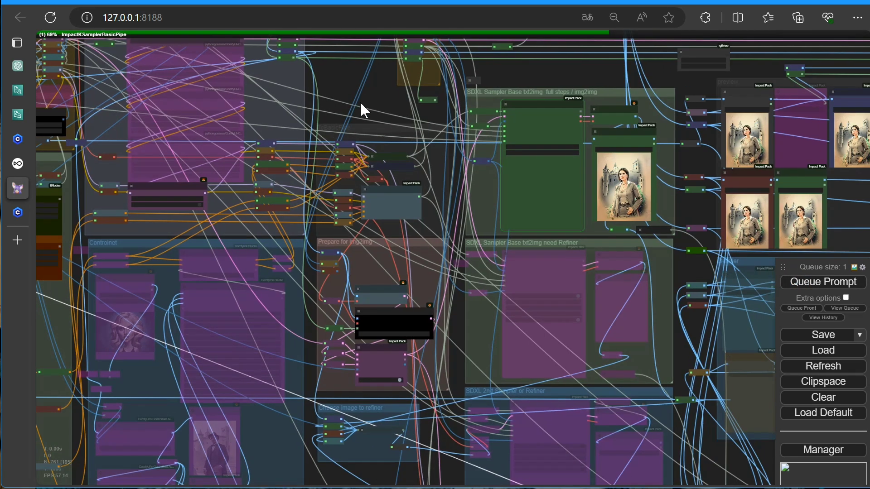
Step: Check the console for the progress of the run without ControlNet and inspect its image
key("alt+Tab")
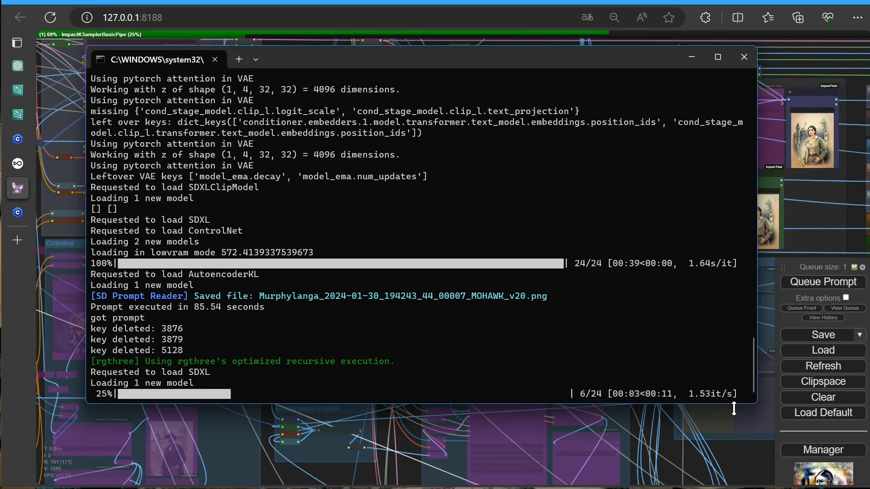
left_click(691, 56)
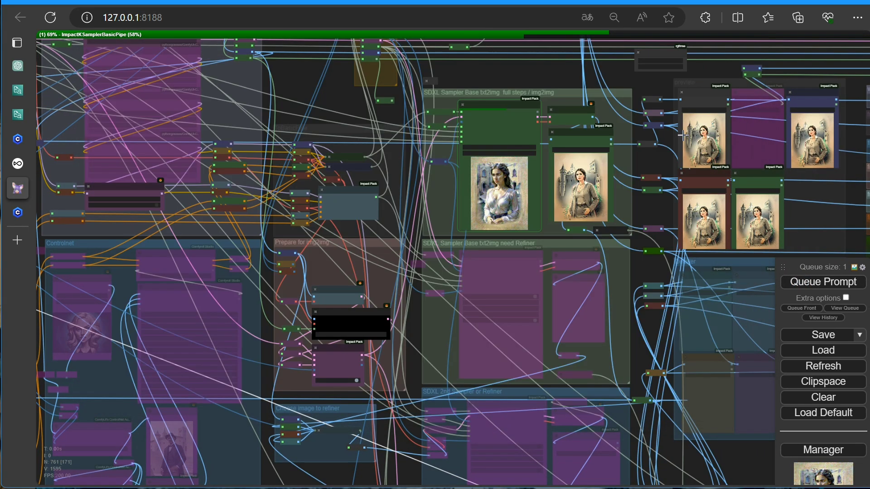
scroll(585, 258, "up", 3)
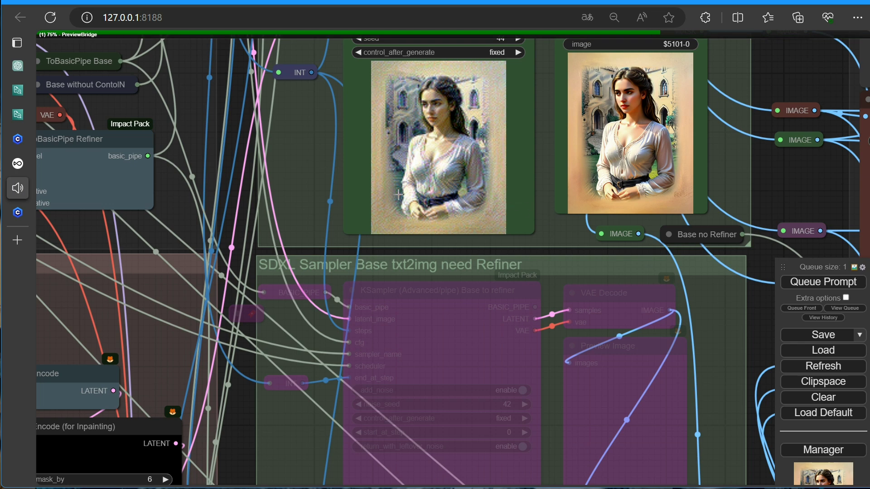
Step: Set the Concept Art v1 Lora Loader's strength_model to 1.44 and strength_clip to 1.43
scroll(399, 195, "down", 5)
left_click_drag(338, 165, 368, 167)
scroll(306, 217, "up", 8)
mouse_move(305, 217)
left_mouse_down()
mouse_move(292, 213)
mouse_move(311, 234)
mouse_move(314, 210)
left_mouse_up()
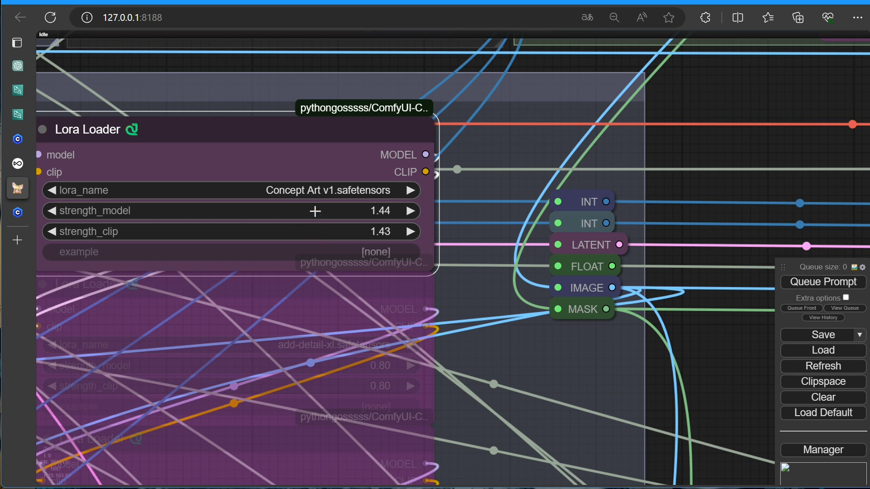
Step: Queue the prompt with the changed LoRA strengths and inspect the image from the base sampler
left_click(799, 286)
scroll(729, 353, "down", 6)
left_click_drag(728, 357, 167, 88)
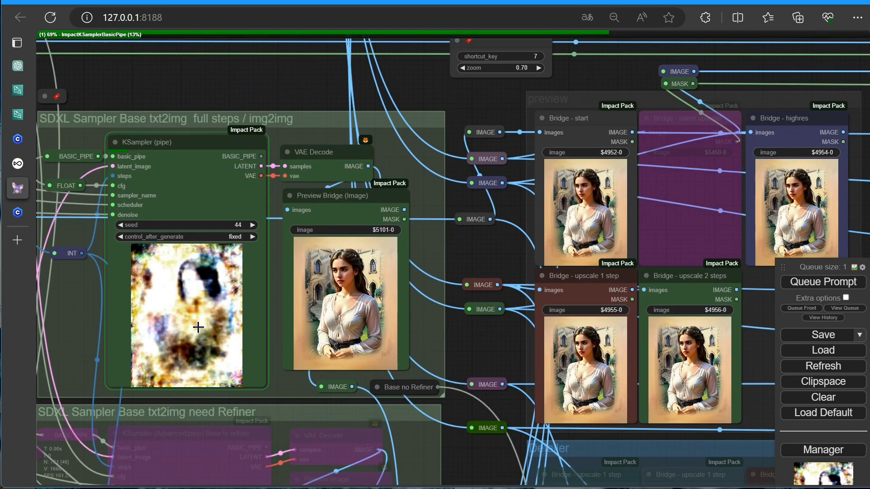
scroll(213, 355, "up", 4)
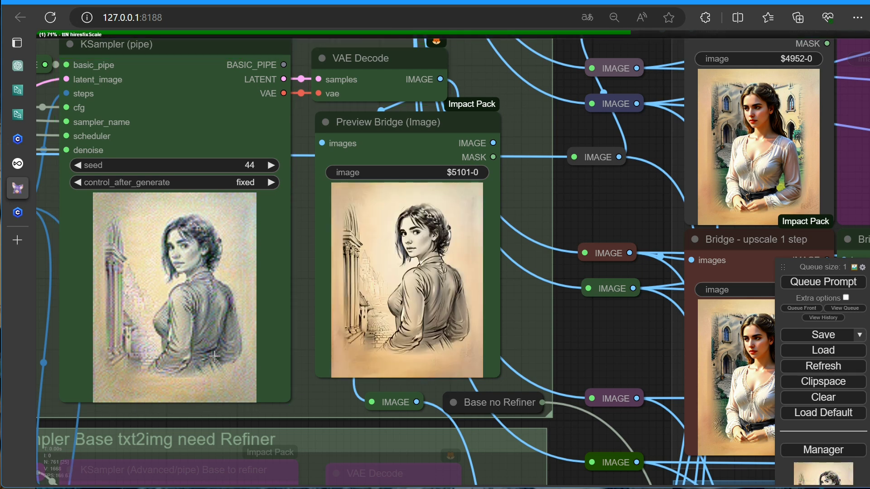
scroll(363, 218, "down", 10)
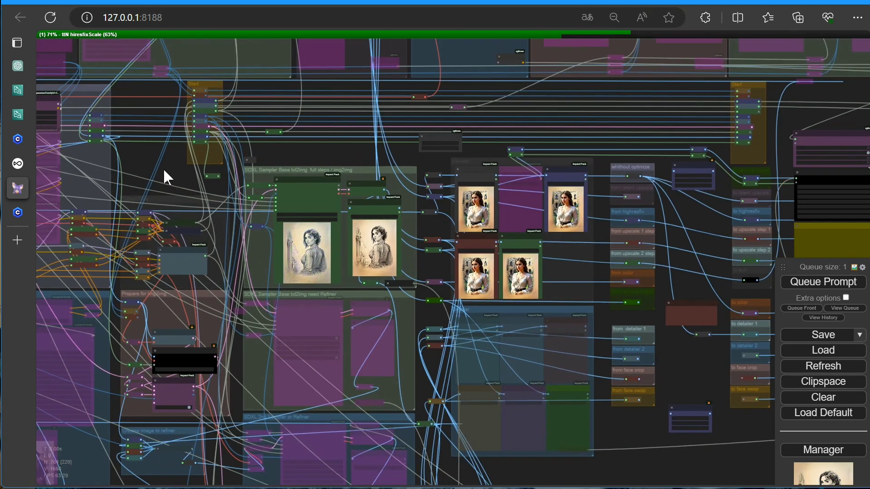
Step: Enable ControlNet in the Fast Bypasser node of the start settings
scroll(178, 222, "up", 10)
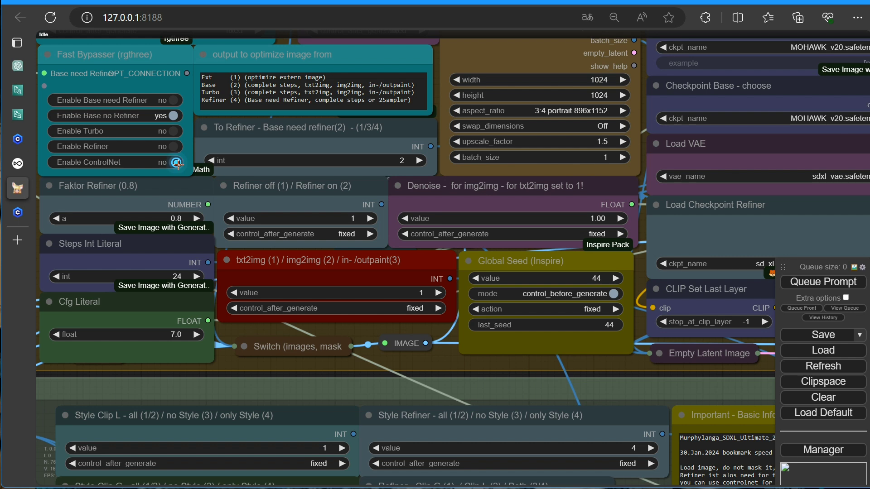
left_click(175, 162)
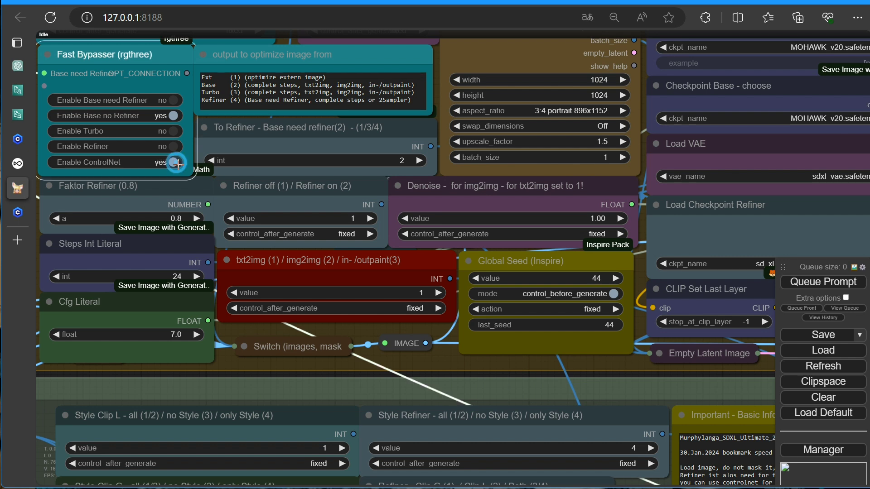
scroll(522, 293, "down", 6)
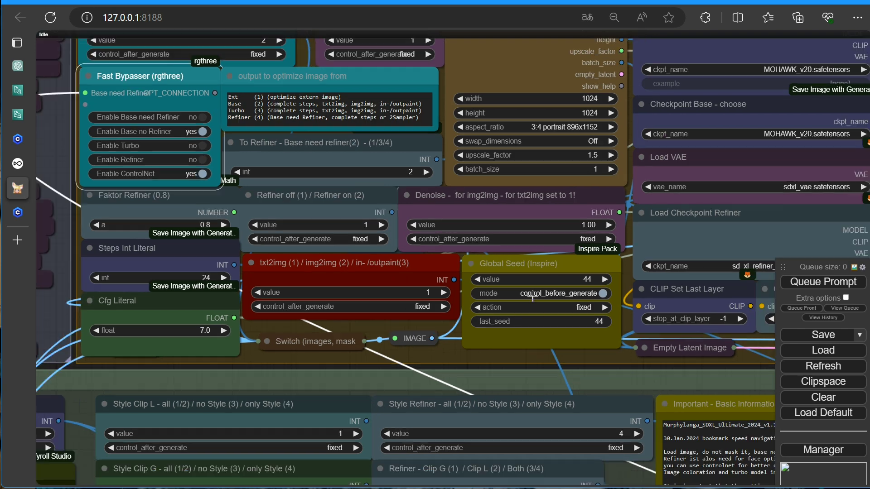
Step: Turn on switch_1 for the OpenPoseXL2 ControlNet in the CR Multi-ControlNet Stack node
scroll(615, 347, "down", 8)
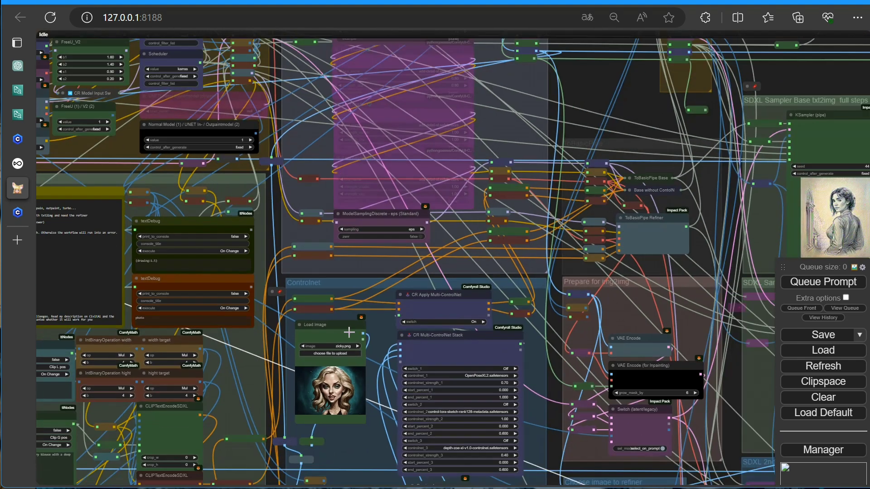
left_click_drag(504, 412, 339, 148)
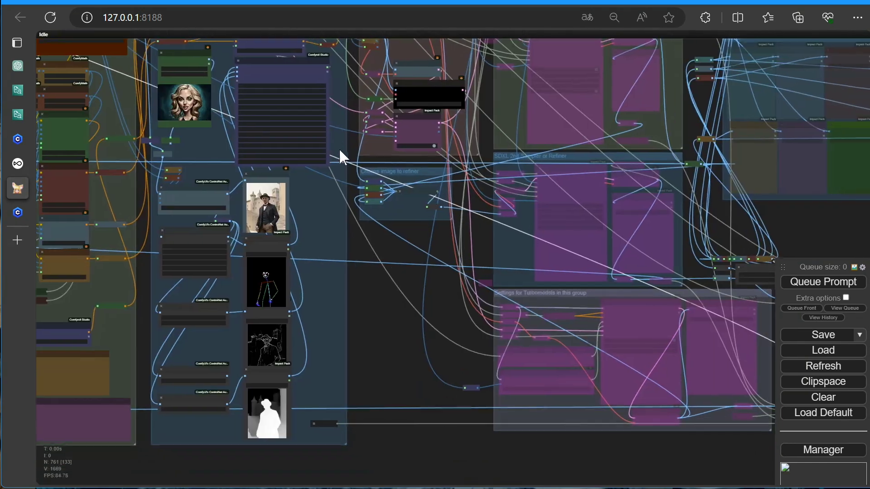
scroll(324, 219, "up", 5)
left_click_drag(387, 270, 416, 194)
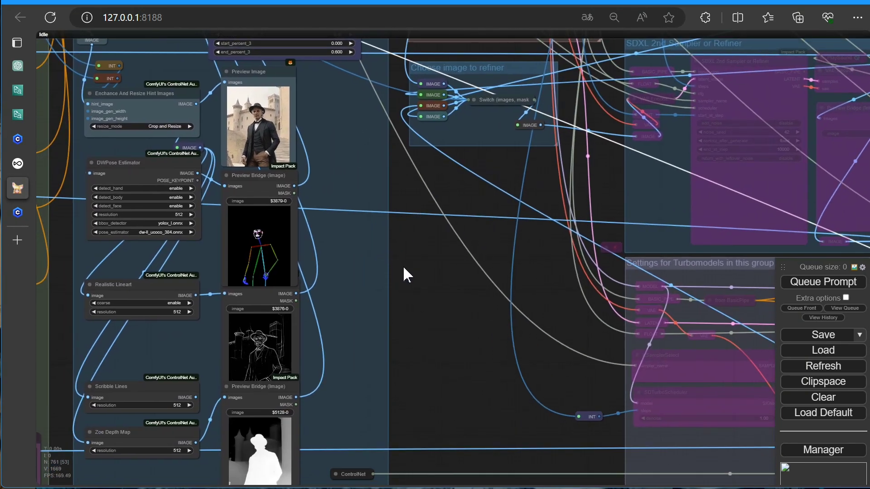
scroll(403, 266, "up", 6)
left_click_drag(259, 248, 602, 269)
left_click_drag(595, 180, 518, 437)
left_click_drag(538, 81, 513, 214)
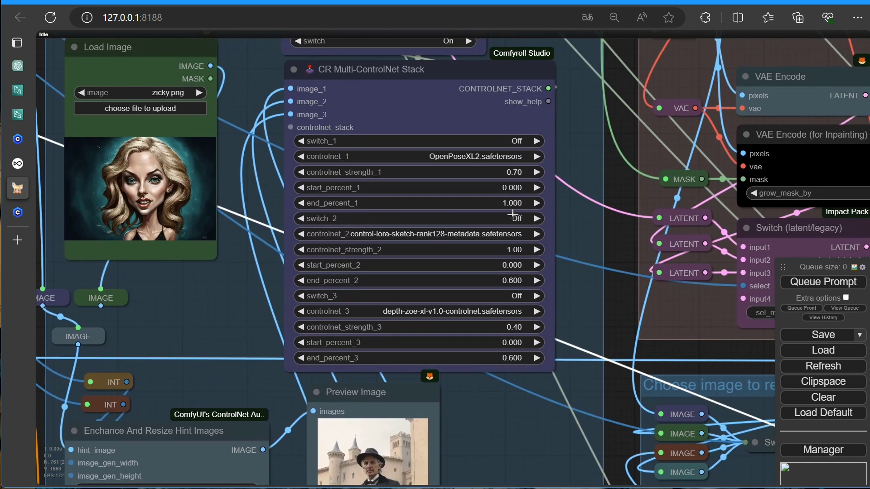
left_click(535, 141)
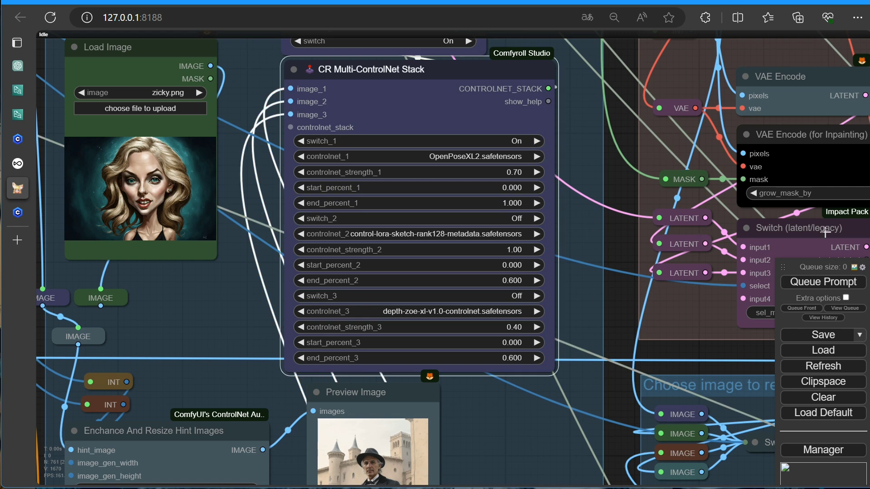
Step: Queue the prompt with the OpenPose ControlNet active and check its progress in the console and the KSampler preview
left_click(823, 282)
scroll(608, 388, "down", 6)
scroll(359, 285, "down", 8)
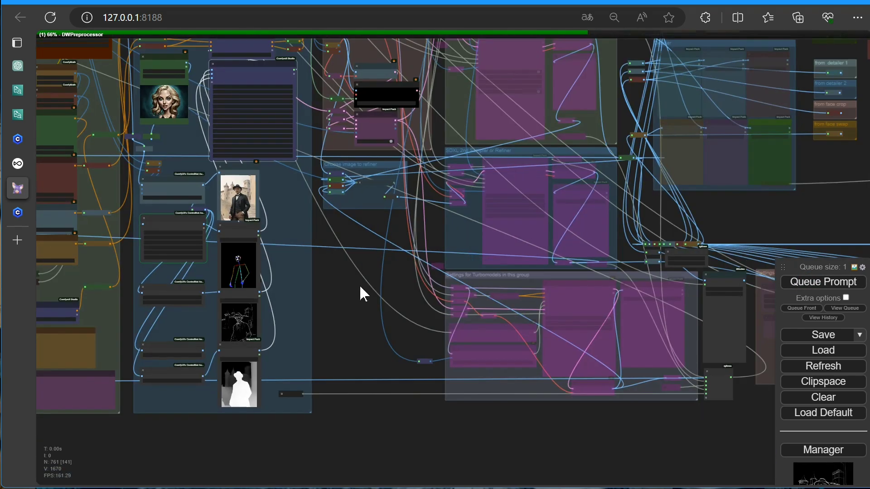
left_click_drag(376, 278, 209, 425)
key("alt+Tab")
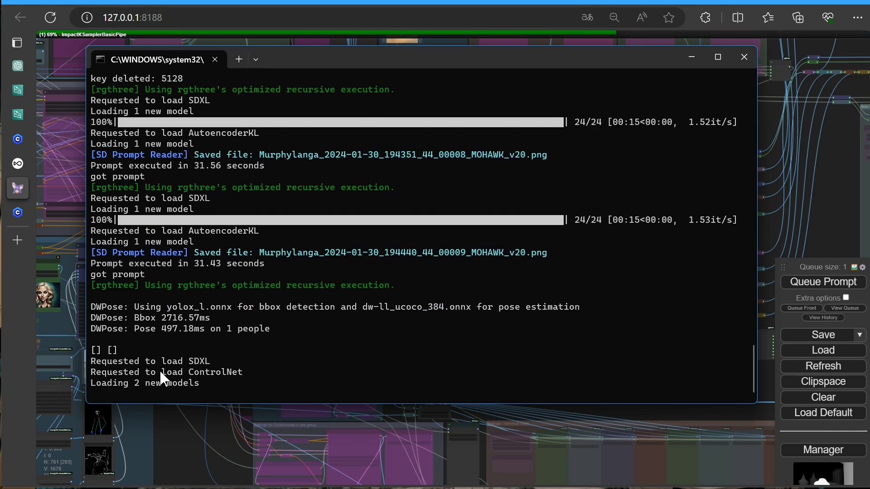
left_click(189, 457)
scroll(465, 216, "up", 10)
scroll(351, 261, "down", 10)
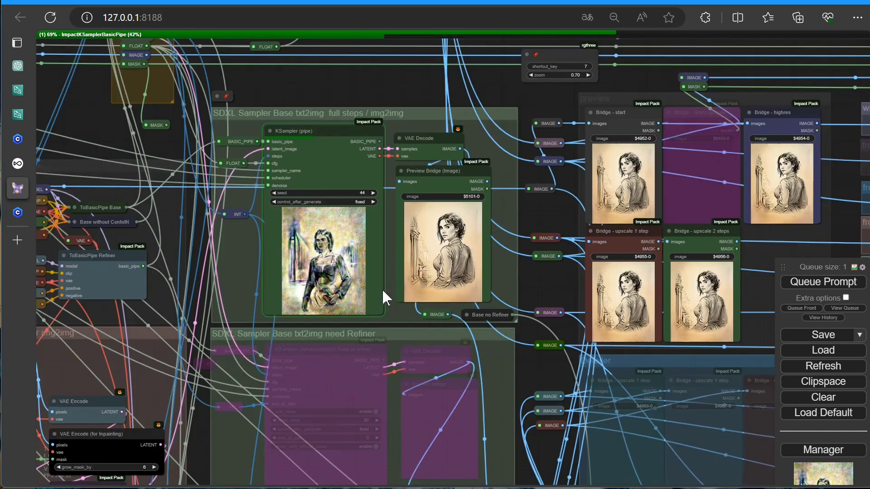
Step: Examine the finished image and its generation info in the Finish Output Settings group
scroll(473, 414, "down", 2)
scroll(271, 446, "down", 2)
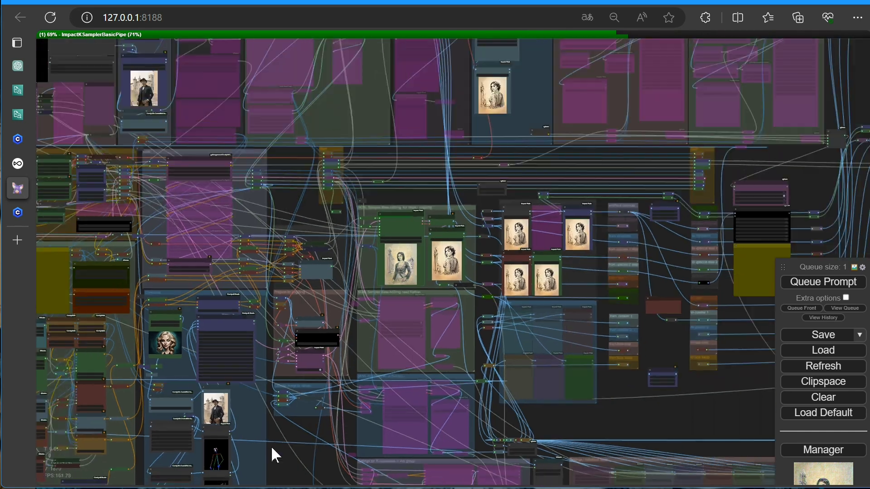
scroll(301, 206, "up", 8)
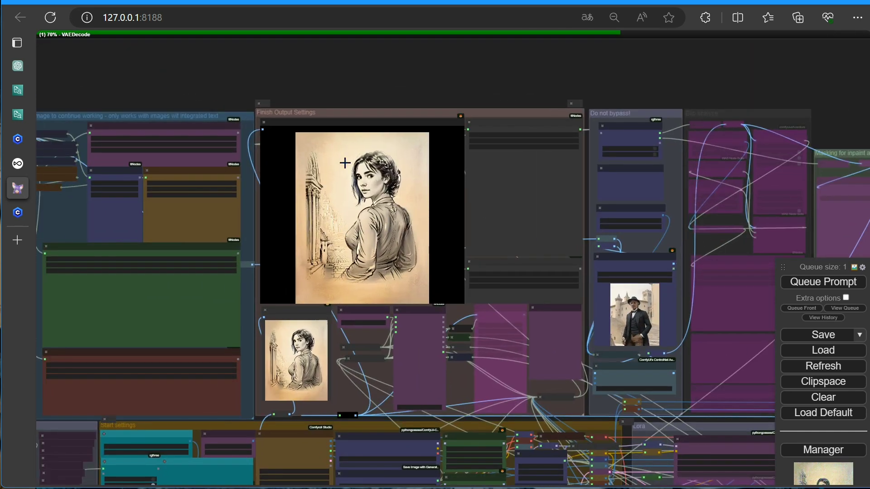
scroll(281, 194, "up", 7)
scroll(548, 297, "up", 1)
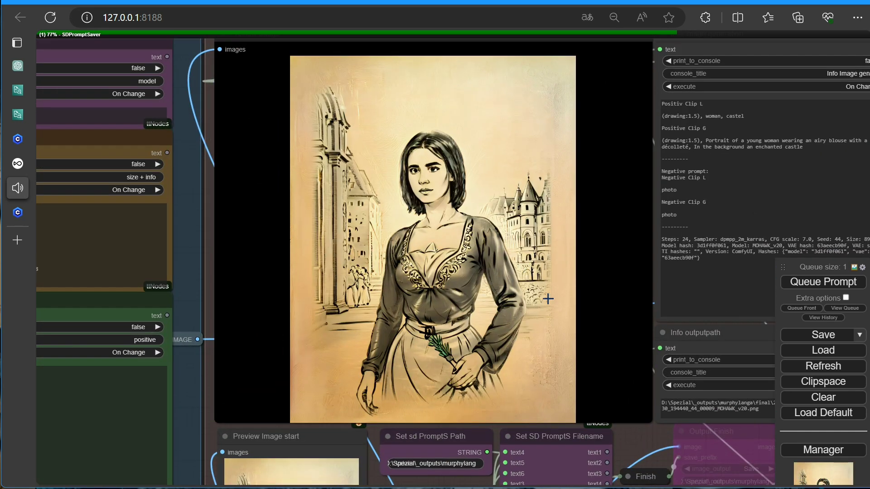
Step: Turn on switch_2 for the control-lora-sketch-rank128 ControlNet in the CR Multi-ControlNet Stack node
left_click(548, 298)
scroll(548, 298, "down", 3)
left_click_drag(610, 63, 308, 37)
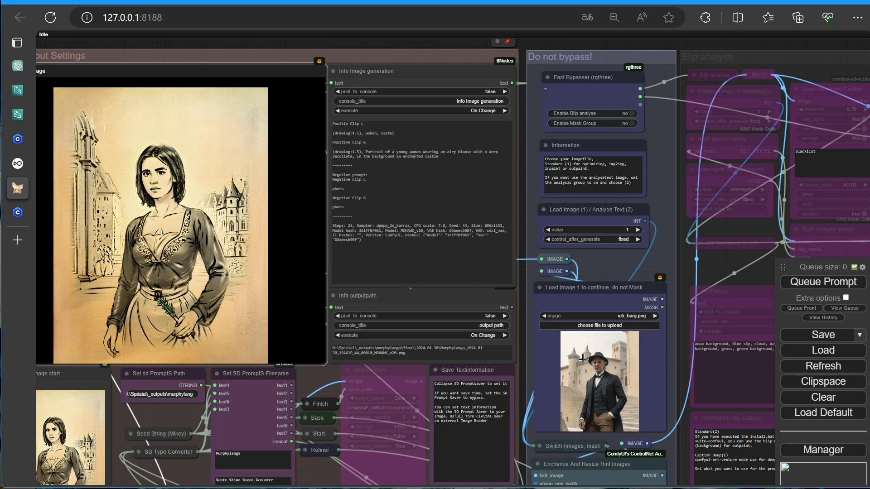
scroll(627, 363, "down", 5)
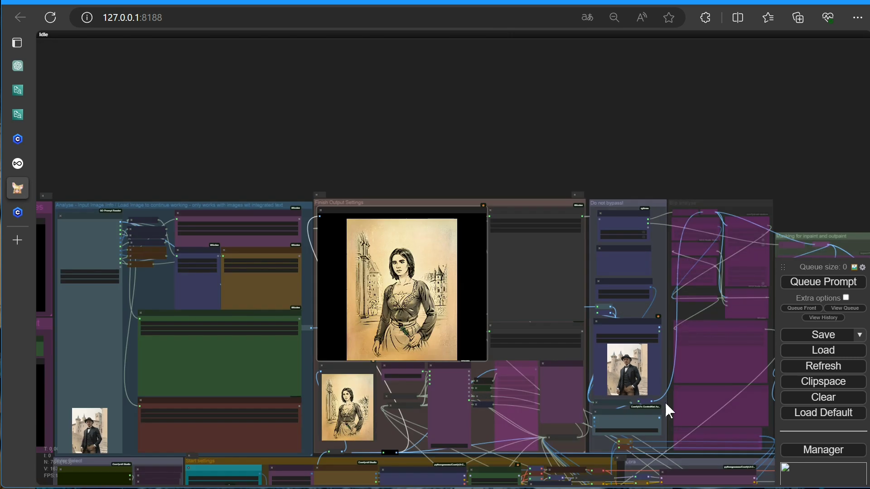
scroll(592, 283, "up", 3)
left_click_drag(651, 404, 420, 72)
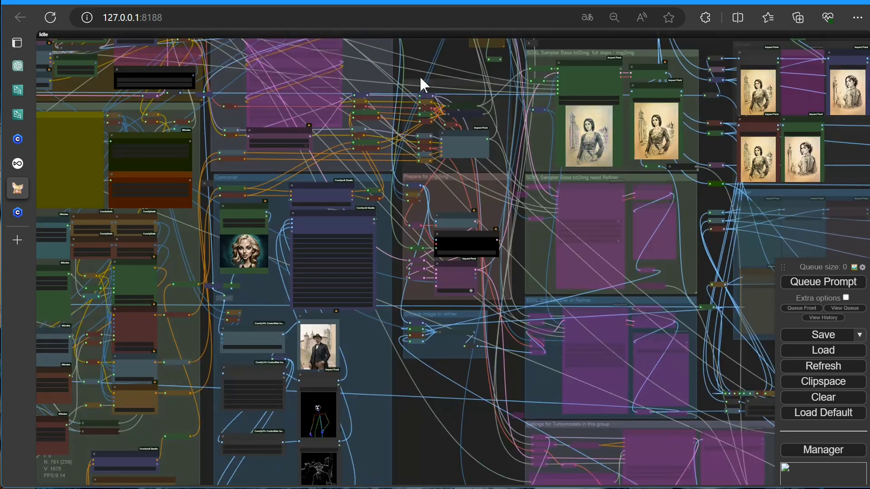
scroll(421, 379, "up", 10)
scroll(421, 408, "down", 10)
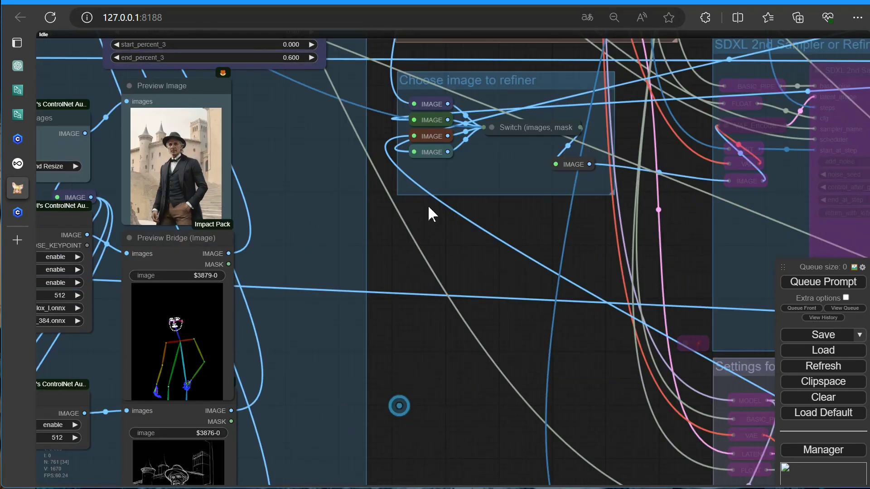
scroll(428, 256, "up", 11)
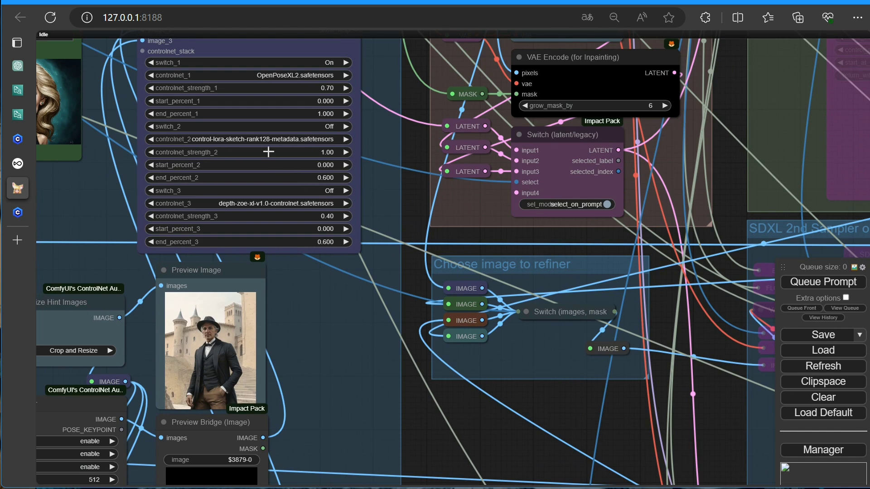
scroll(331, 137, "up", 4)
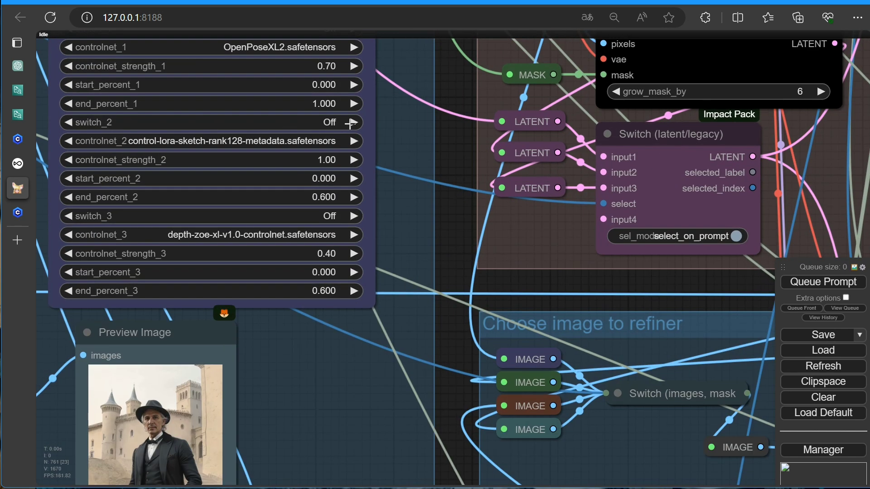
left_click(350, 123)
Step: Queue the prompt with the sketch ControlNet added and follow its progress in the base KSampler preview
left_click(803, 290)
scroll(583, 326, "down", 15)
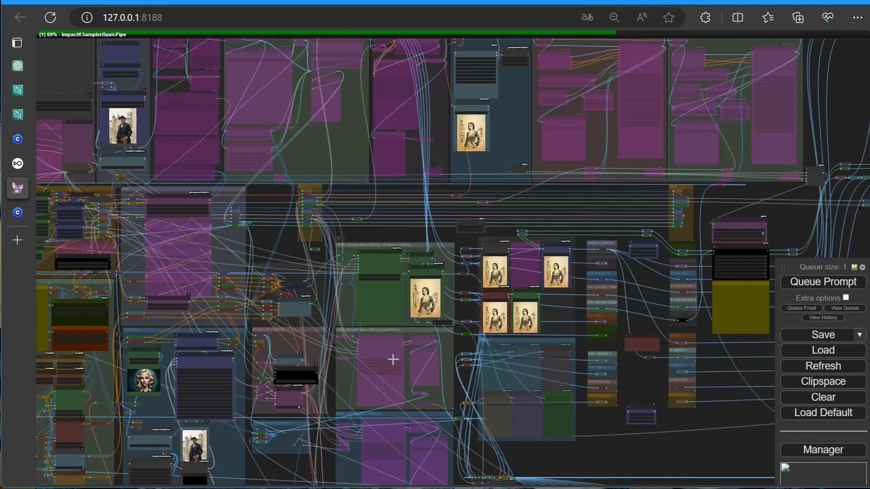
scroll(392, 360, "up", 10)
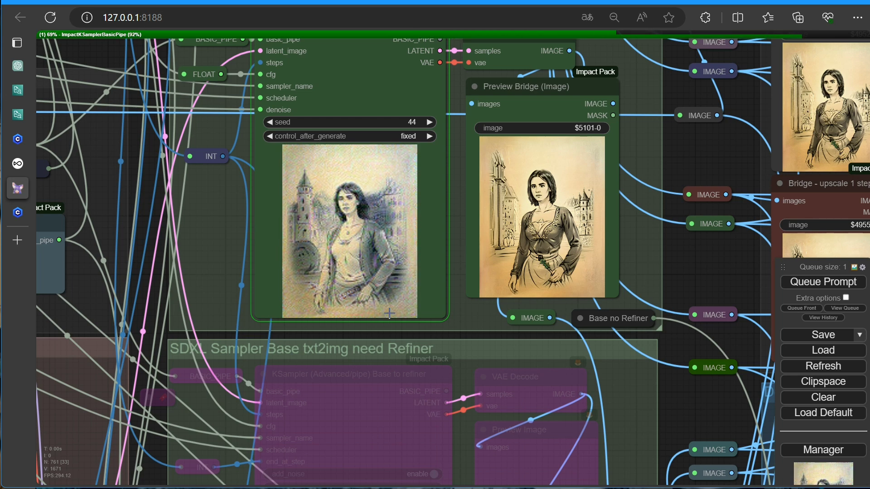
scroll(574, 262, "up", 6)
scroll(573, 262, "down", 7)
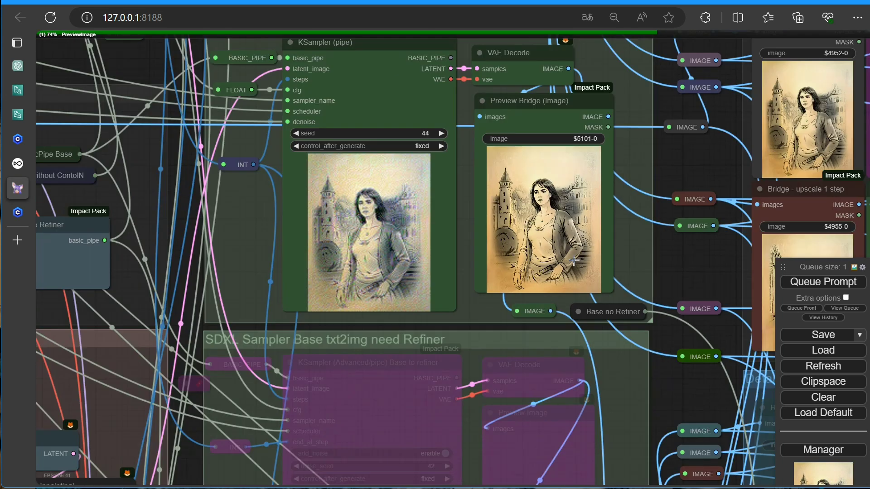
Step: Examine the finished image in the Finish Output Settings group
scroll(544, 247, "down", 19)
scroll(294, 93, "up", 19)
scroll(494, 281, "down", 6)
left_click_drag(494, 281, 405, 169)
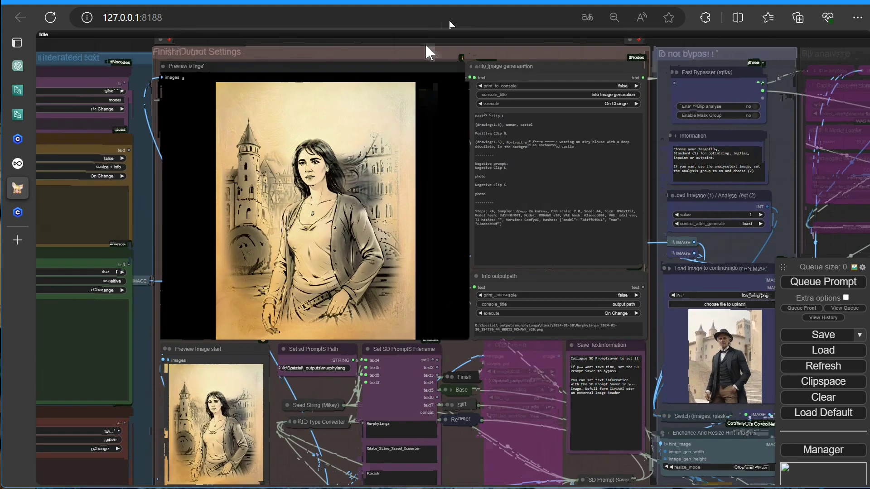
scroll(426, 187, "up", 5)
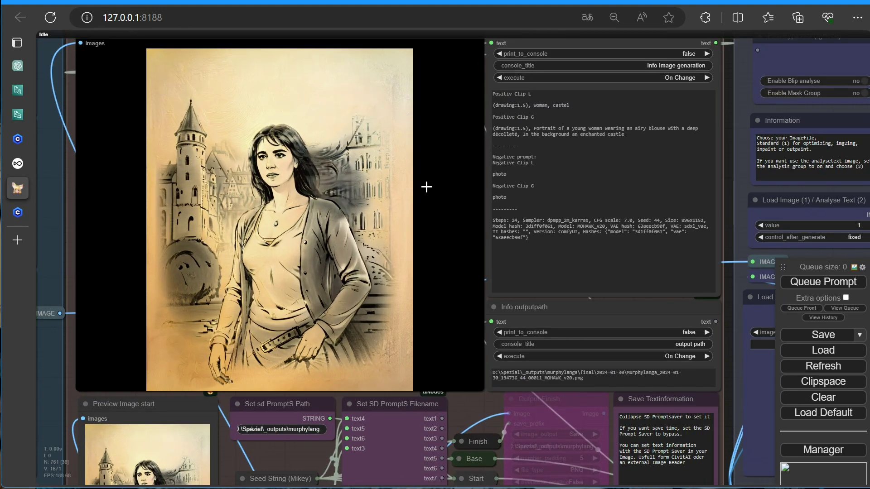
Step: Set the txt2img / img2img / inpaint selector in the start settings to 2 for img2img
key("1")
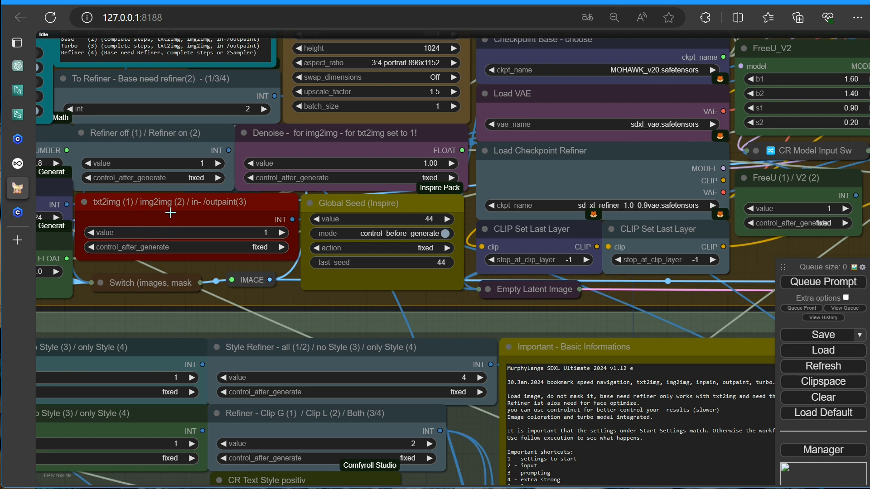
left_click(282, 232)
scroll(317, 227, "up", 2)
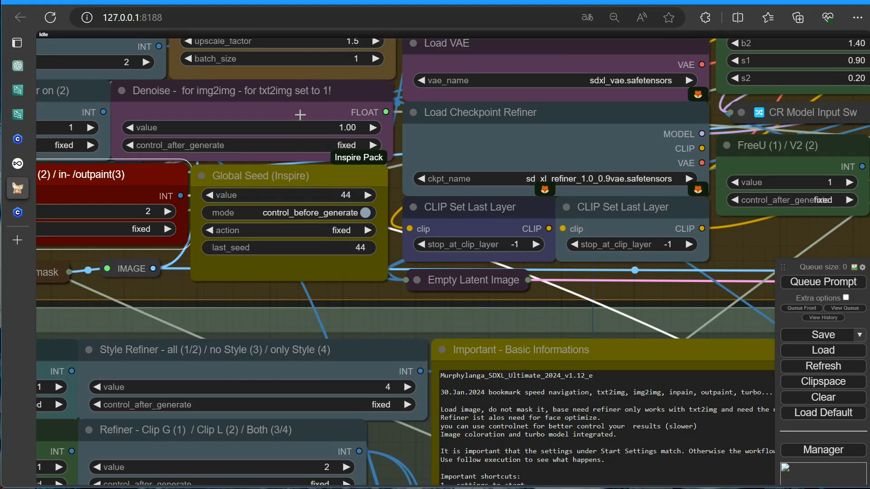
Step: Set the Denoise node's value to 0.70 for img2img
left_click_drag(351, 129, 332, 130)
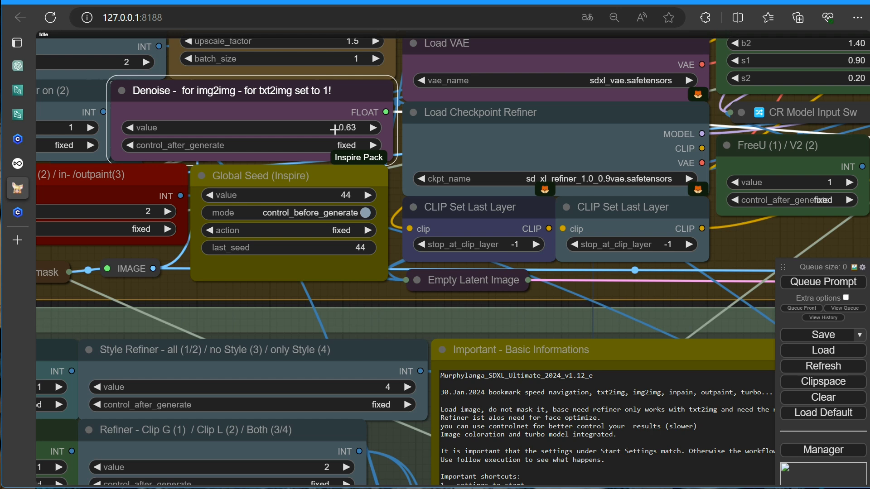
left_click(374, 129)
left_click(374, 128)
left_click(374, 128)
Step: Queue the img2img prompt and check the base KSampler preview and the Bridge upscale previews
left_click(811, 283)
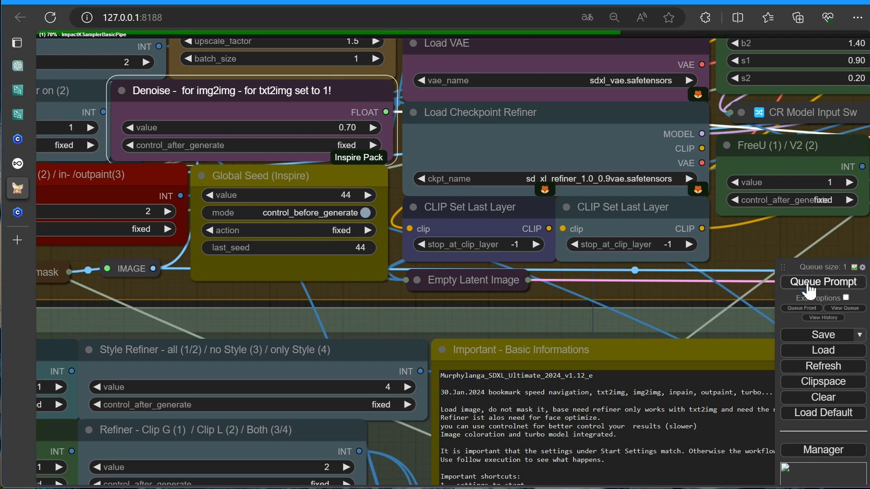
scroll(662, 308, "down", 5)
scroll(664, 306, "down", 3)
left_click_drag(670, 307, 48, 268)
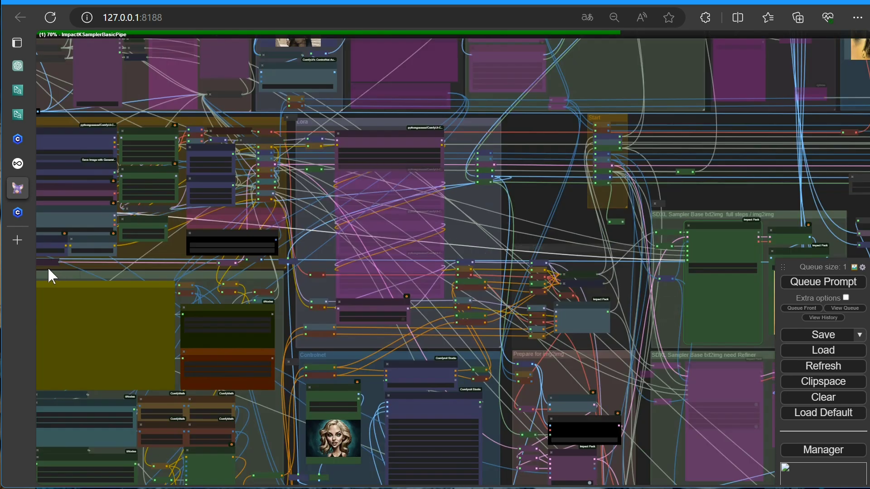
scroll(499, 222, "down", 4)
left_click_drag(498, 222, 256, 218)
scroll(358, 300, "up", 10)
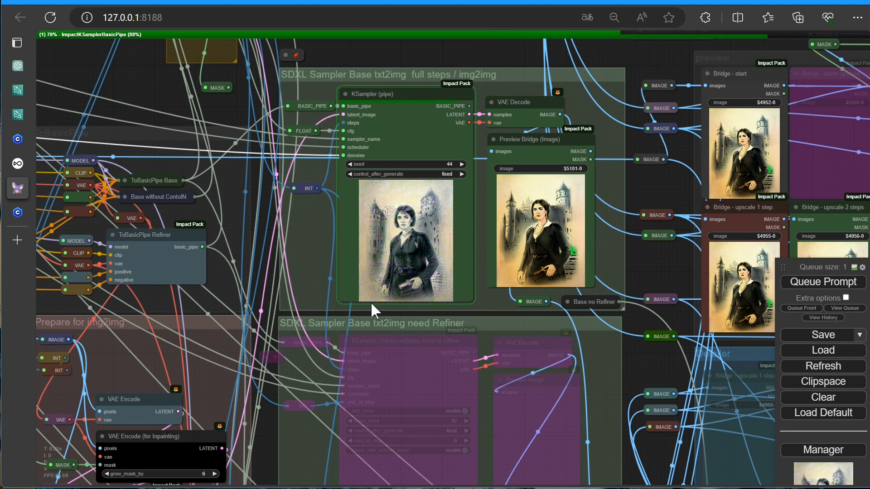
key("7")
scroll(336, 271, "up", 5)
left_click_drag(467, 307, 467, 339)
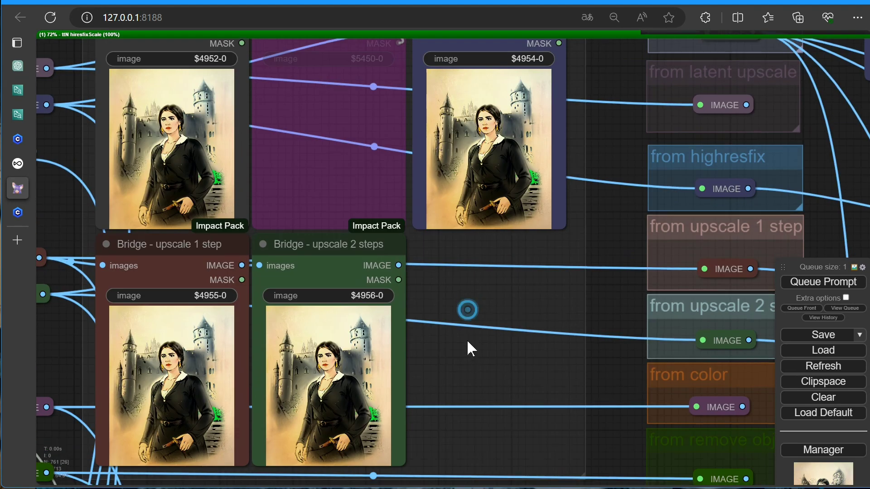
Step: Enable face crop and Detailer Preview in the Fast Muter node
scroll(505, 360, "down", 8)
left_click_drag(505, 362, 113, 268)
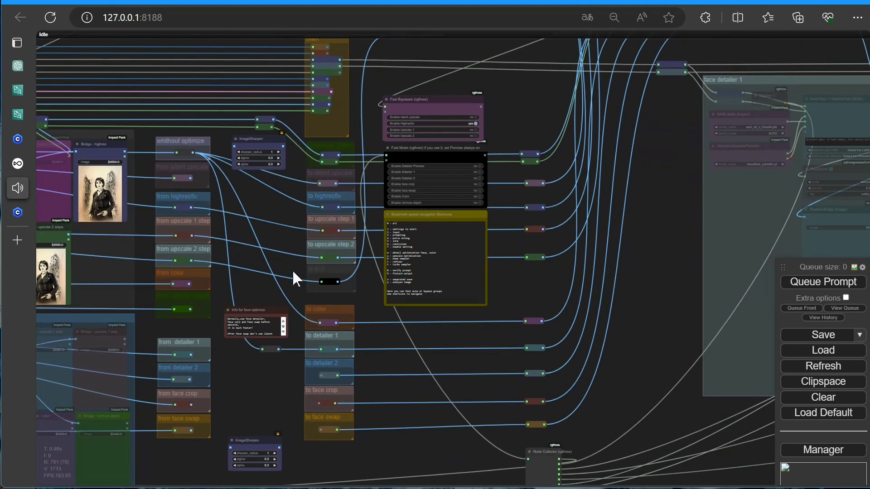
scroll(293, 270, "up", 3)
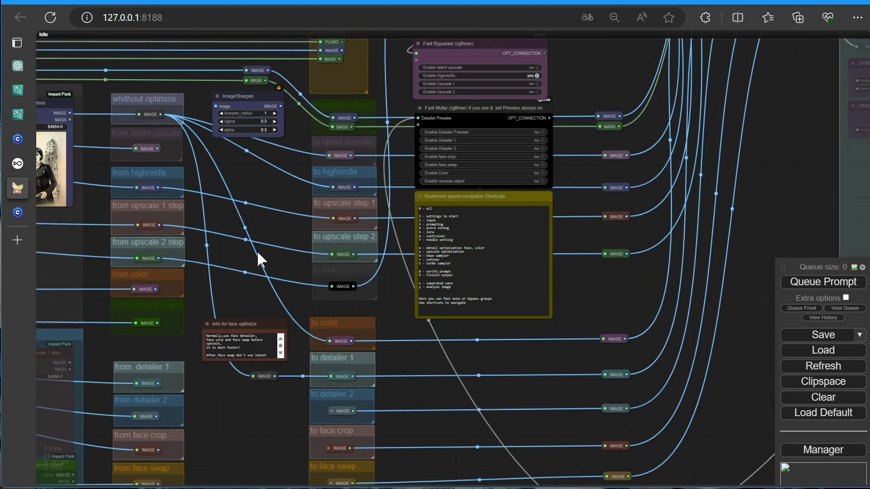
left_click_drag(258, 254, 257, 202)
mouse_move(155, 131)
left_mouse_down()
mouse_move(224, 208)
mouse_move(288, 360)
mouse_move(326, 392)
left_mouse_up()
left_click_drag(160, 398, 331, 163)
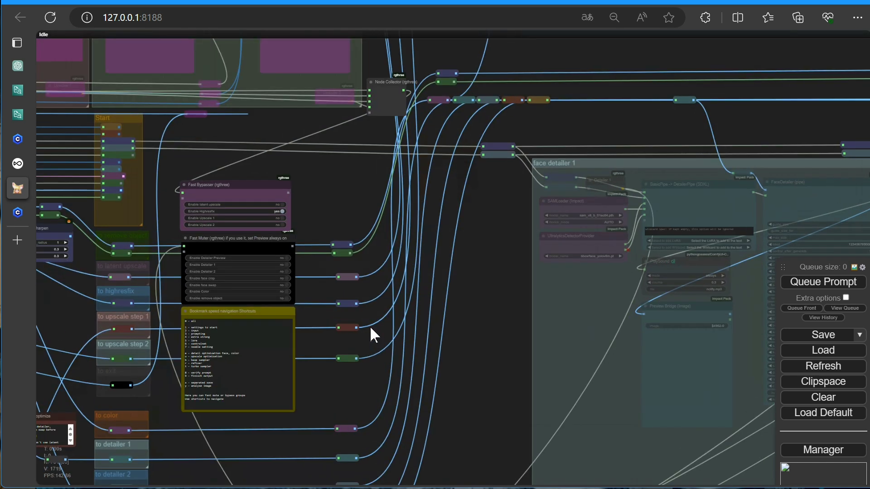
scroll(345, 272, "up", 4)
left_click_drag(325, 193, 402, 186)
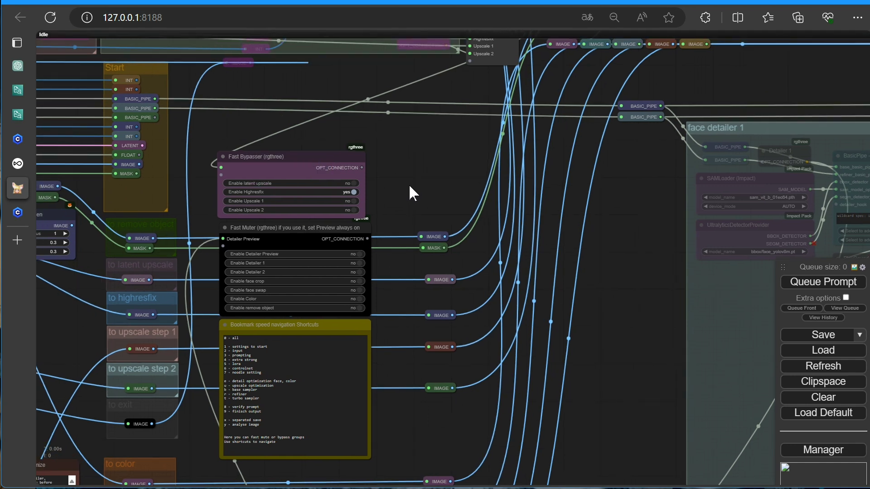
scroll(410, 192, "up", 6)
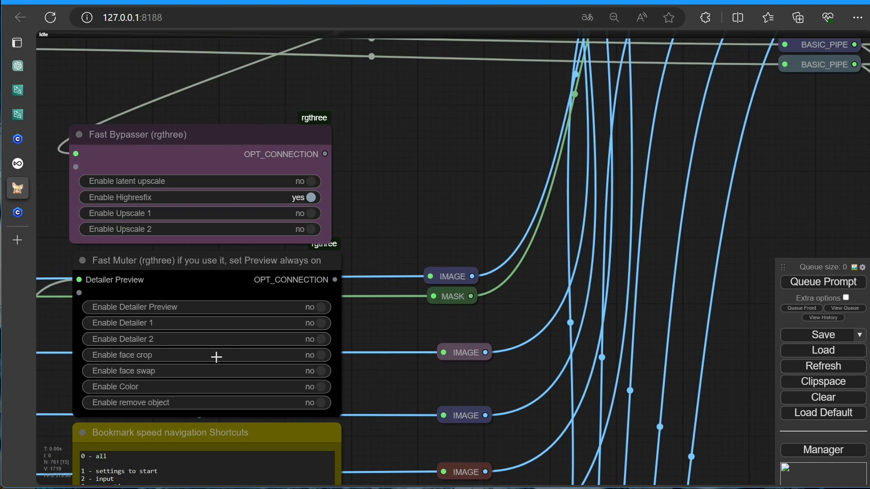
left_click(324, 358)
left_click(321, 307)
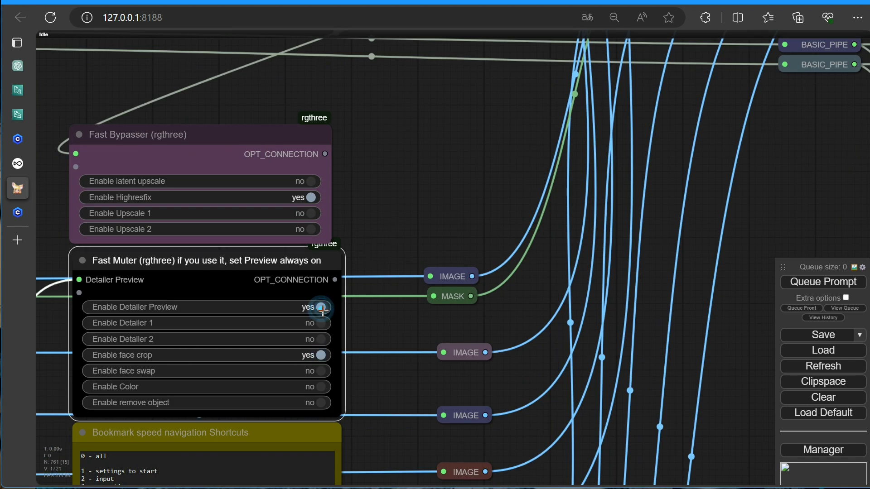
Step: Queue the prompt with face crop enabled and check the CLIPSeg Masking progress in the face crop group and the console
left_click(806, 283)
scroll(731, 314, "down", 4)
scroll(729, 335, "up", 4)
scroll(317, 305, "down", 3)
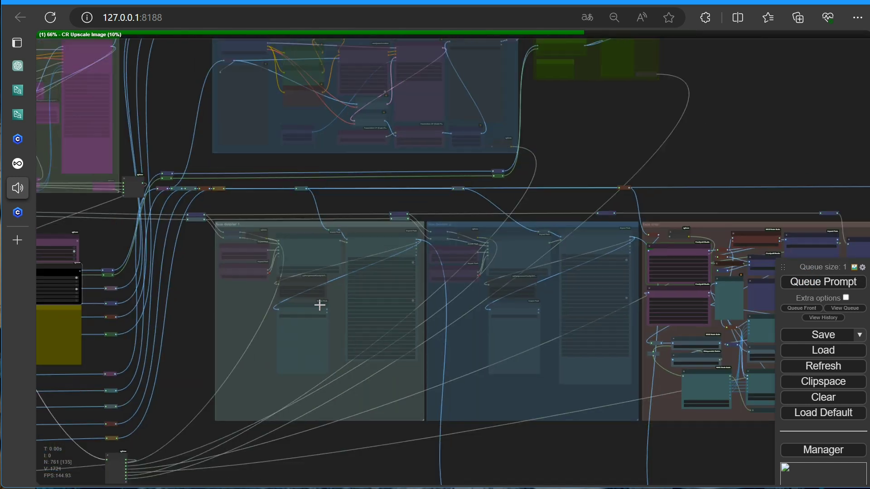
key("1")
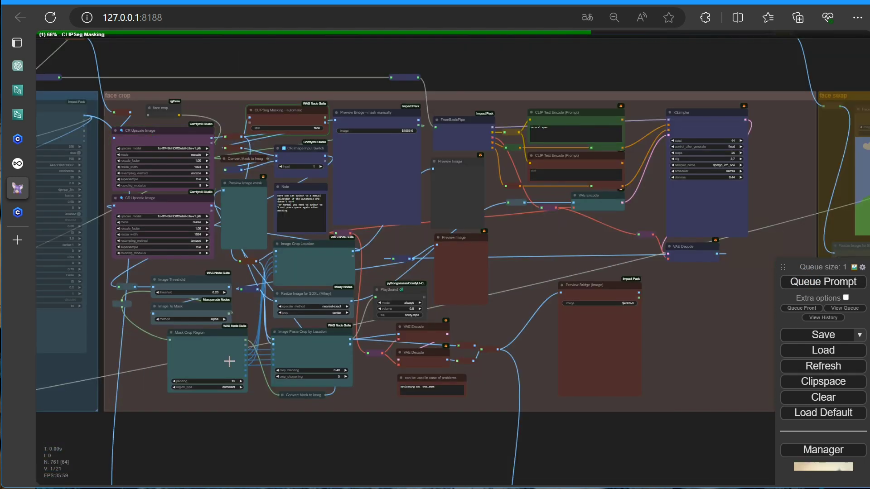
scroll(272, 216, "up", 5)
key("2")
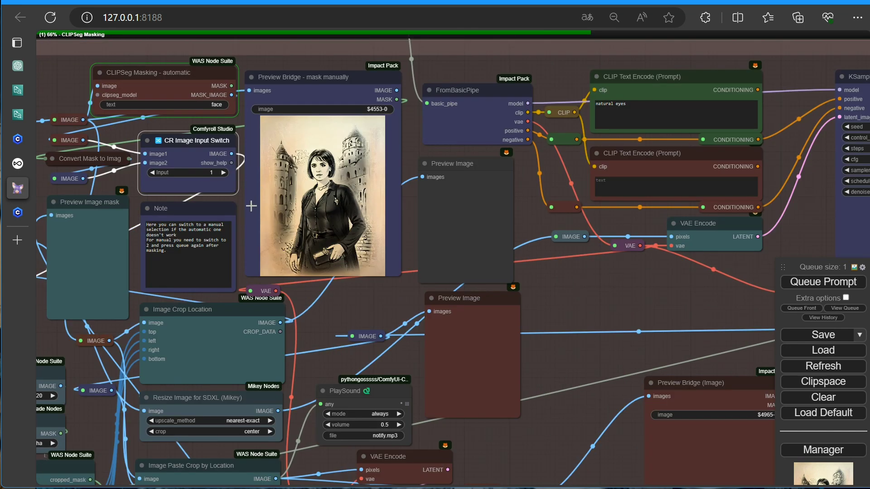
scroll(527, 307, "down", 3)
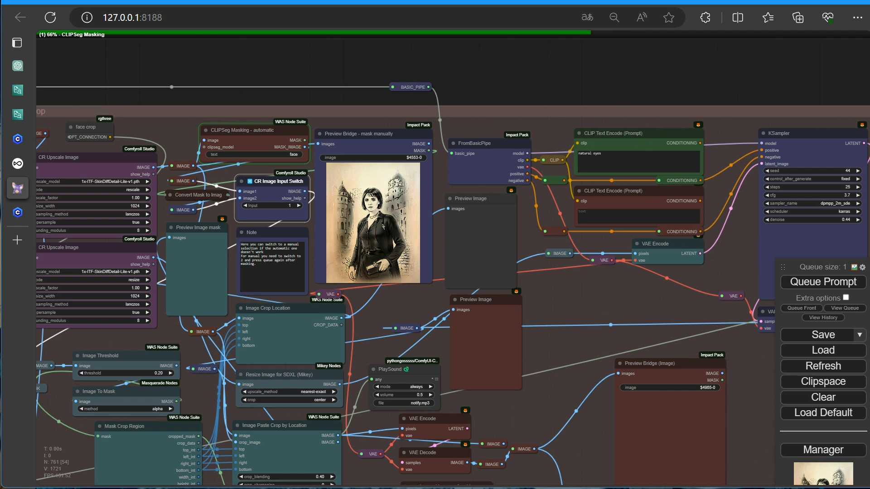
key("alt+Tab")
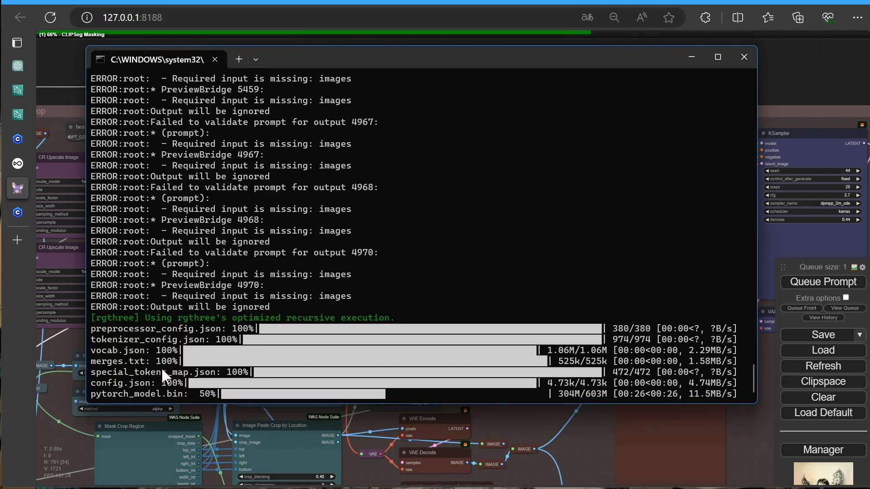
key("alt+Tab")
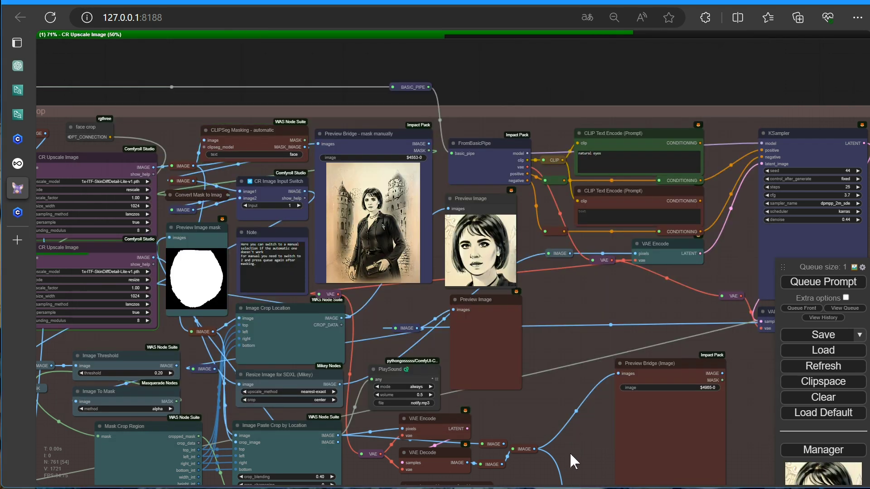
Step: Examine the face crop group's mask, cropped face, KSampler preview and recombined image while the prompt runs
left_click_drag(592, 294, 452, 304)
scroll(453, 304, "up", 6)
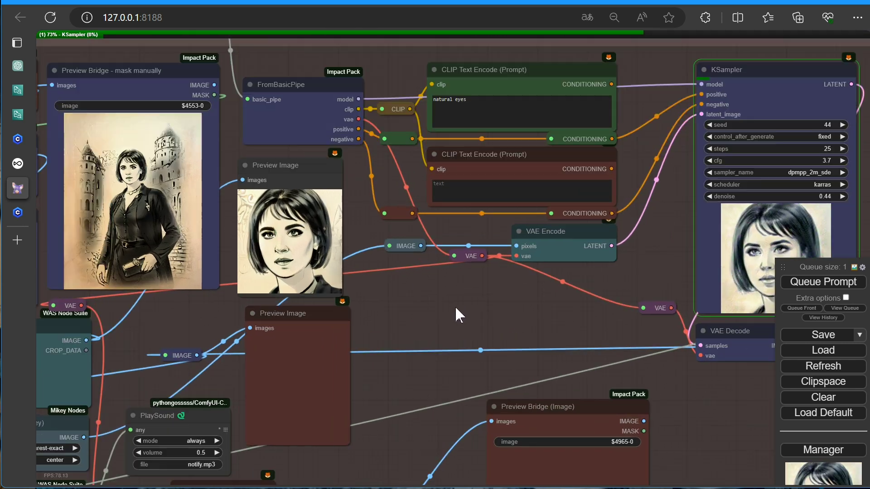
left_click_drag(497, 323, 328, 274)
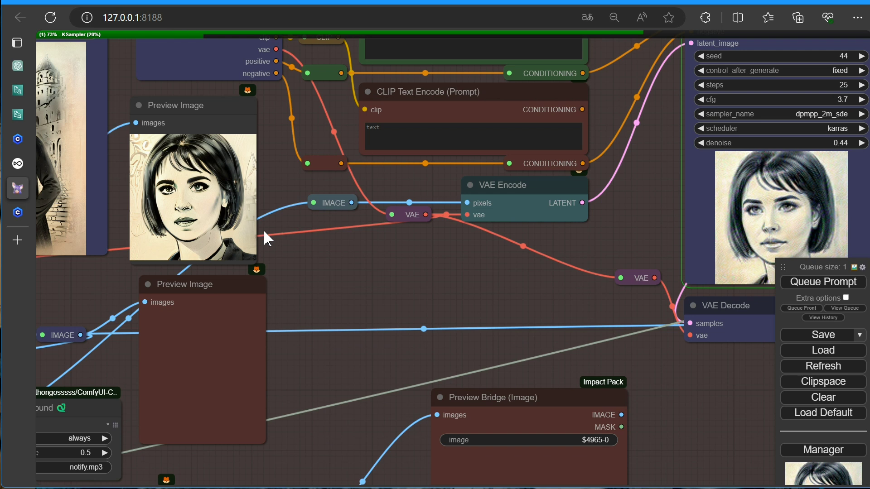
left_click_drag(653, 195, 499, 194)
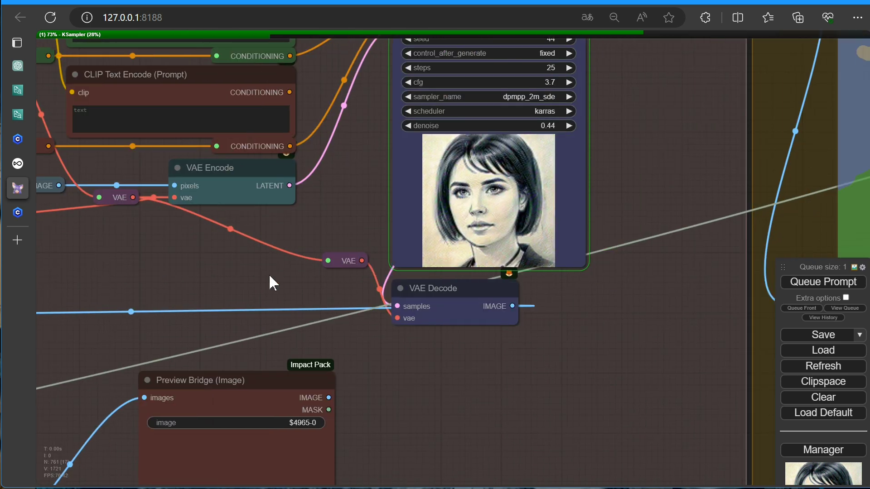
left_click_drag(272, 282, 525, 249)
scroll(445, 359, "down", 5)
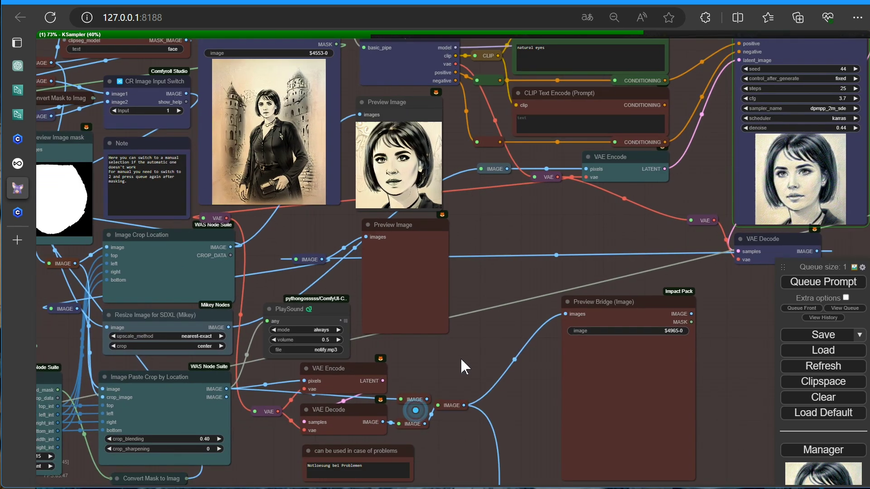
left_click_drag(454, 373, 462, 366)
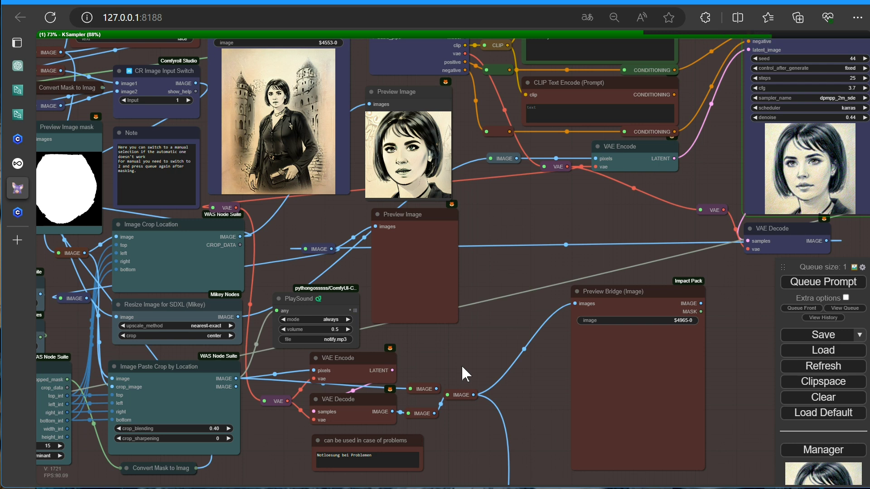
scroll(462, 366, "down", 4)
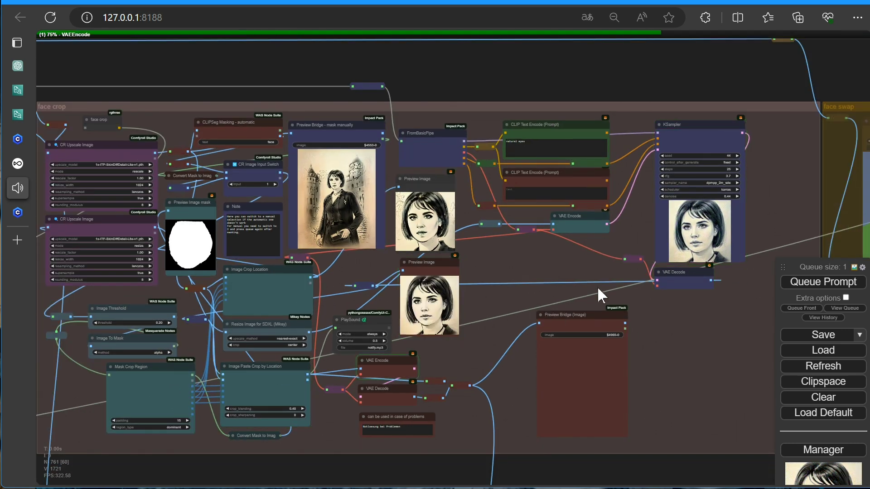
scroll(480, 328, "up", 5)
scroll(457, 336, "down", 2)
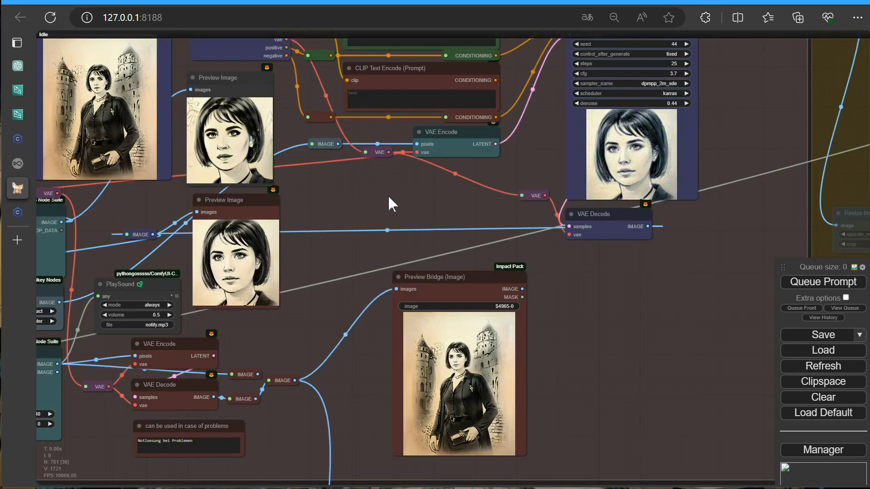
Step: Examine the final face-cropped image and its generation info in the Finish Output Settings group
scroll(388, 194, "down", 10)
left_click_drag(216, 334, 361, 376)
key("1")
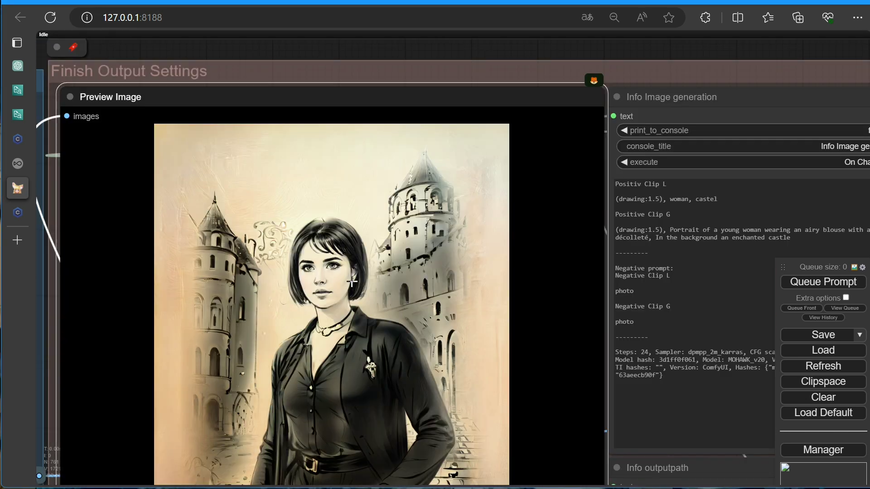
scroll(546, 304, "down", 2)
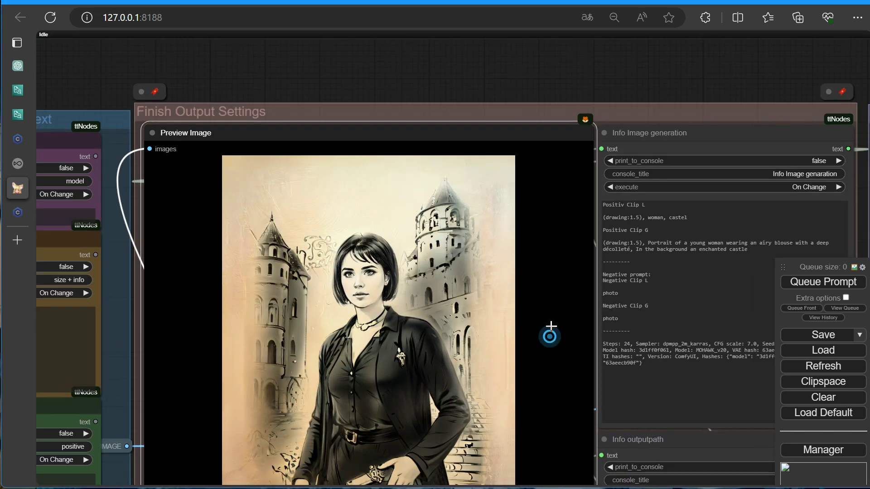
left_click_drag(616, 297, 484, 183)
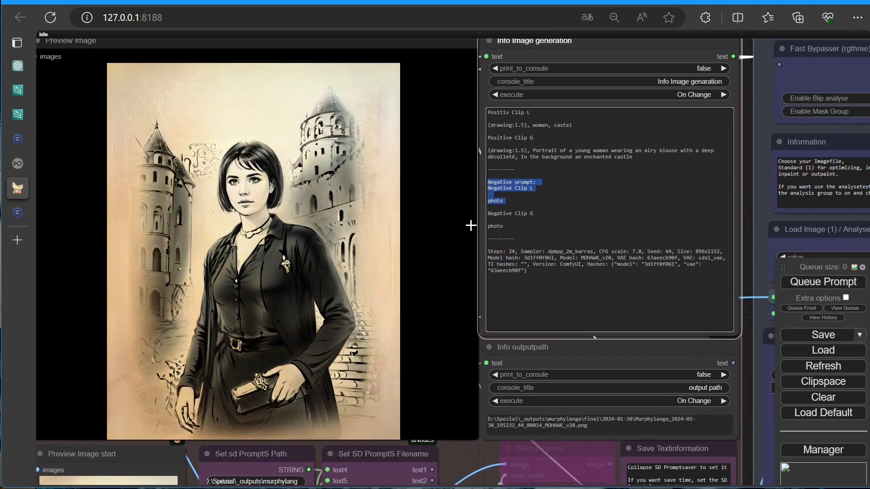